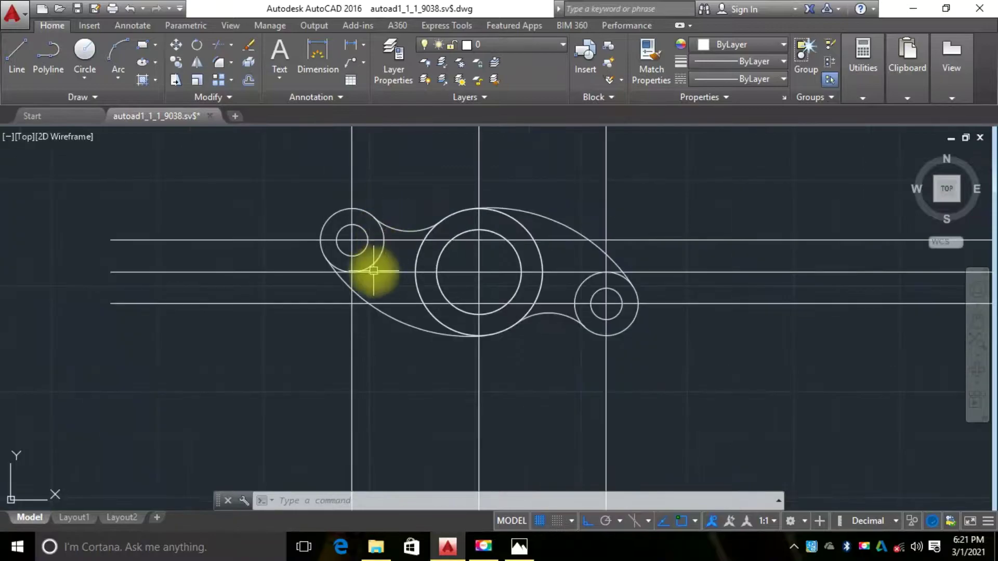
Erase the left pair of concentric circles and the two arcs joining them to the central circle
scroll(372, 232, down, 3)
scroll(392, 242, up, 4)
scroll(411, 232, down, 4)
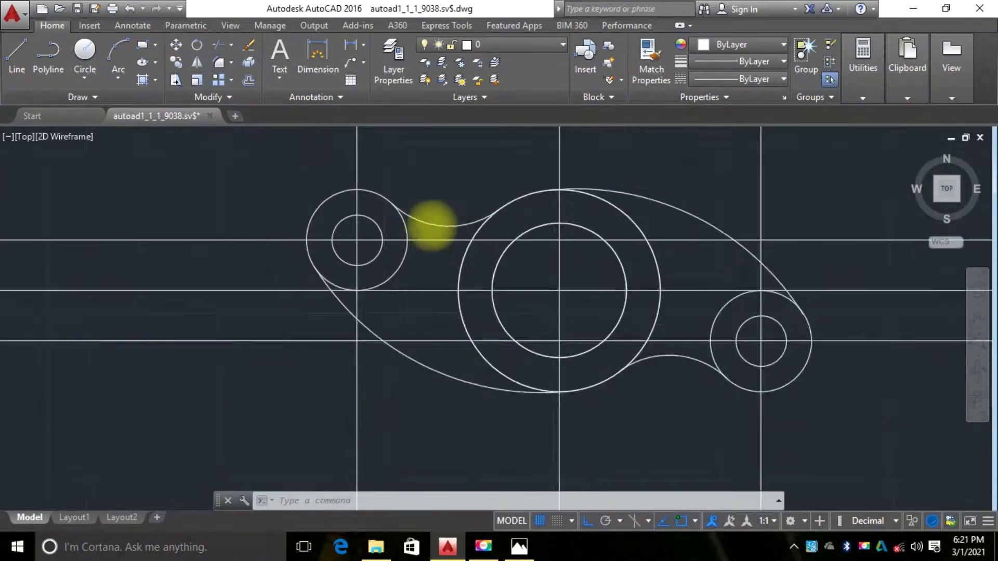
scroll(410, 203, up, 3)
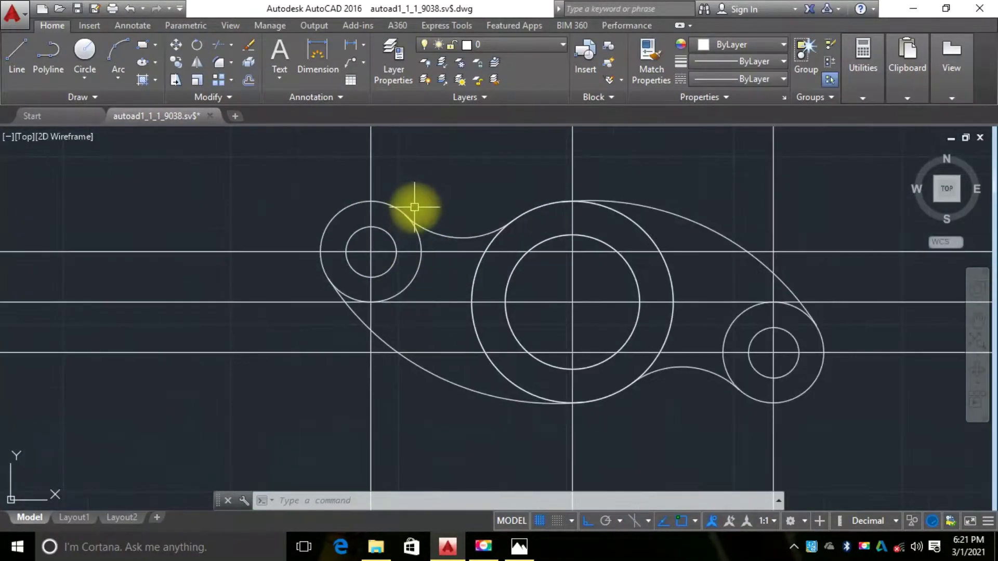
click(423, 200)
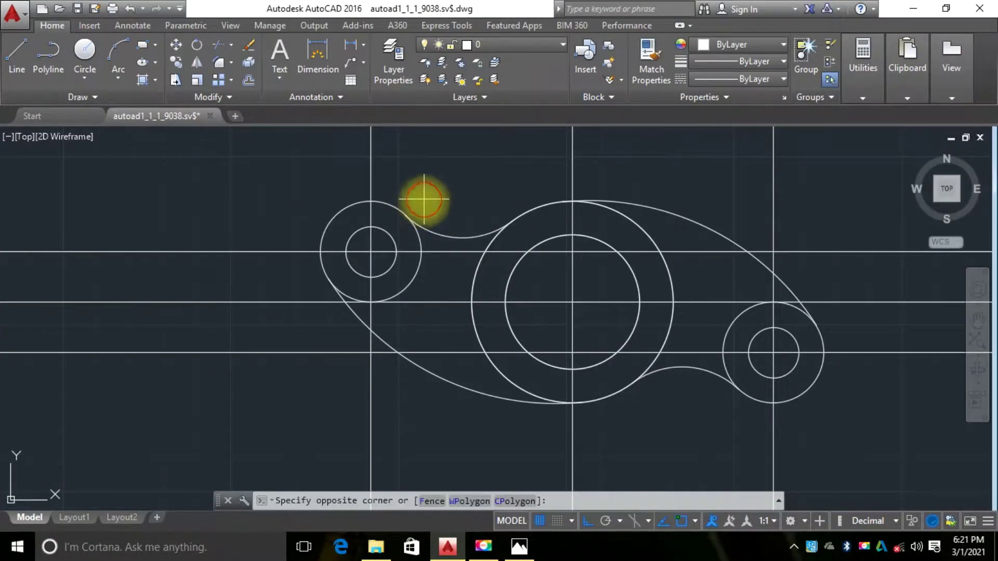
click(386, 241)
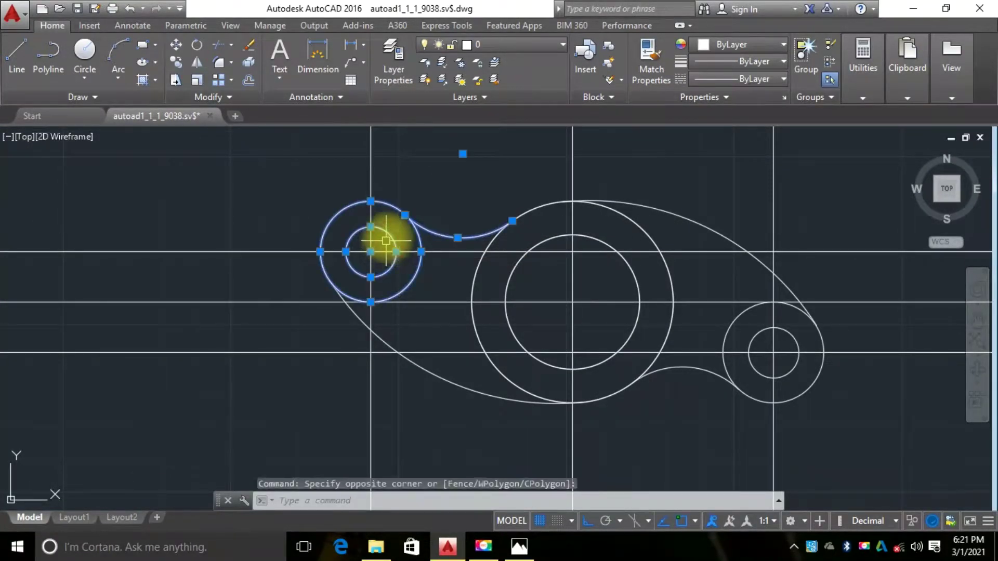
scroll(397, 230, down, 2)
click(432, 312)
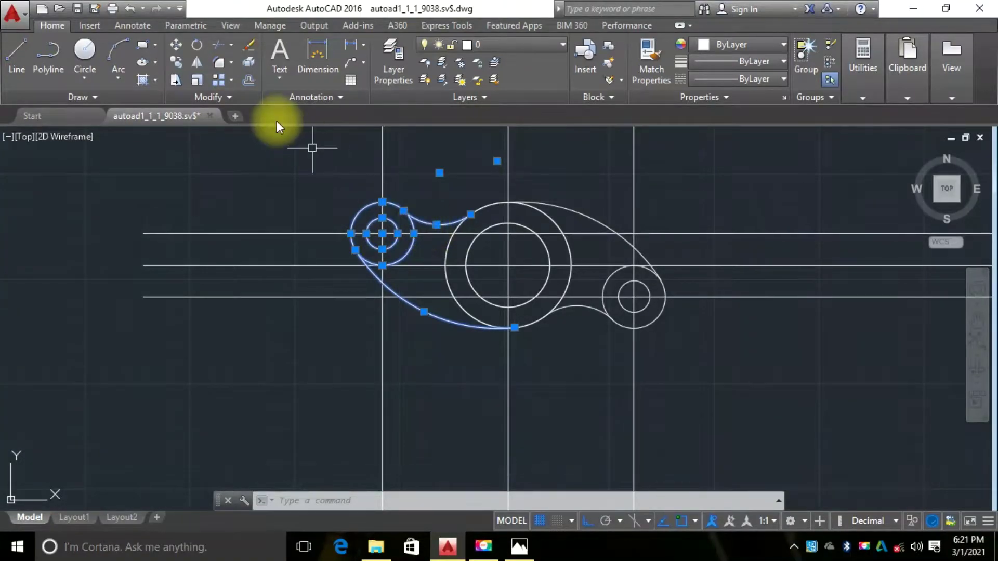
click(249, 45)
scroll(378, 245, down, 5)
scroll(402, 251, up, 2)
scroll(406, 248, down, 2)
scroll(410, 257, down, 3)
scroll(415, 271, up, 3)
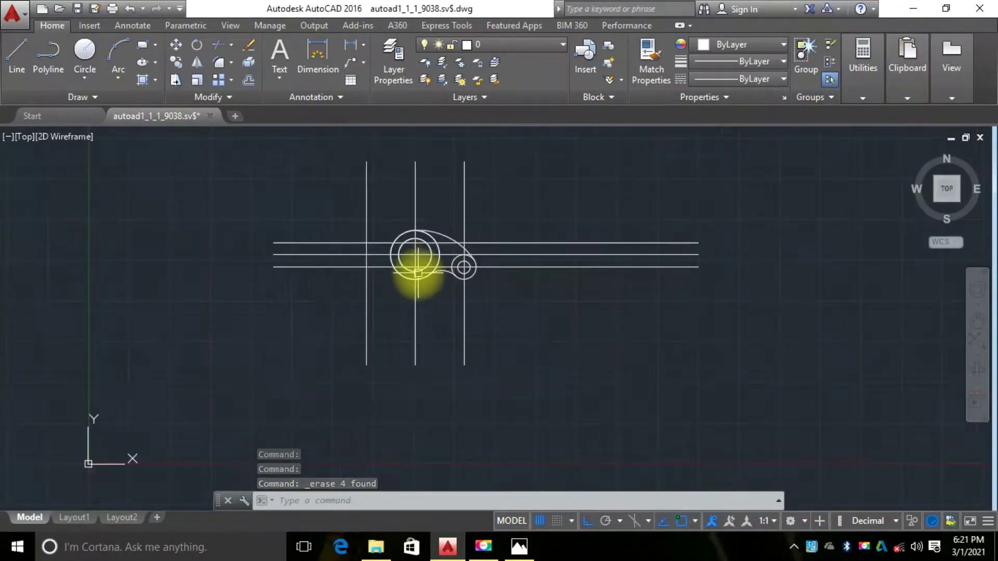
scroll(401, 255, up, 2)
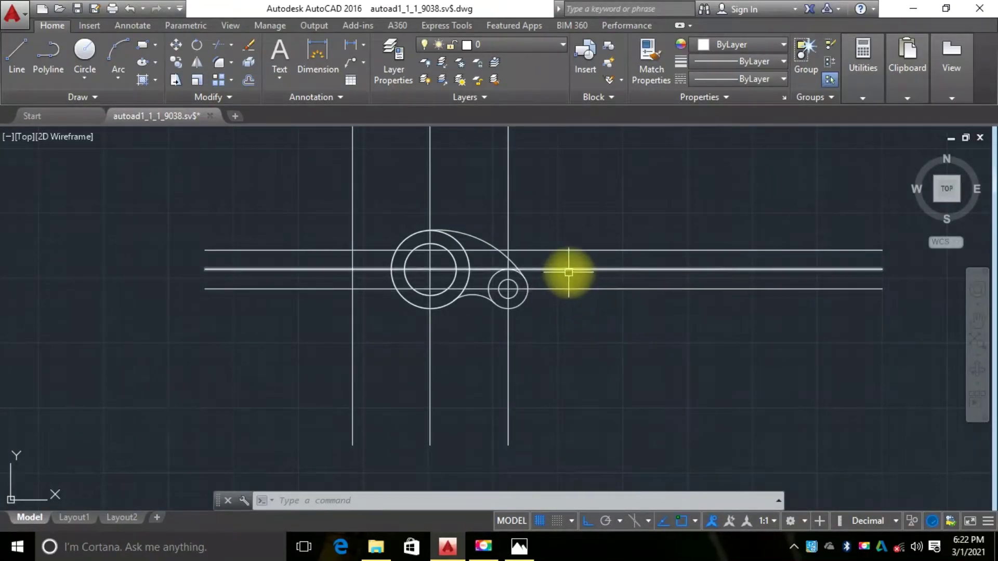
mouse_move(569, 271)
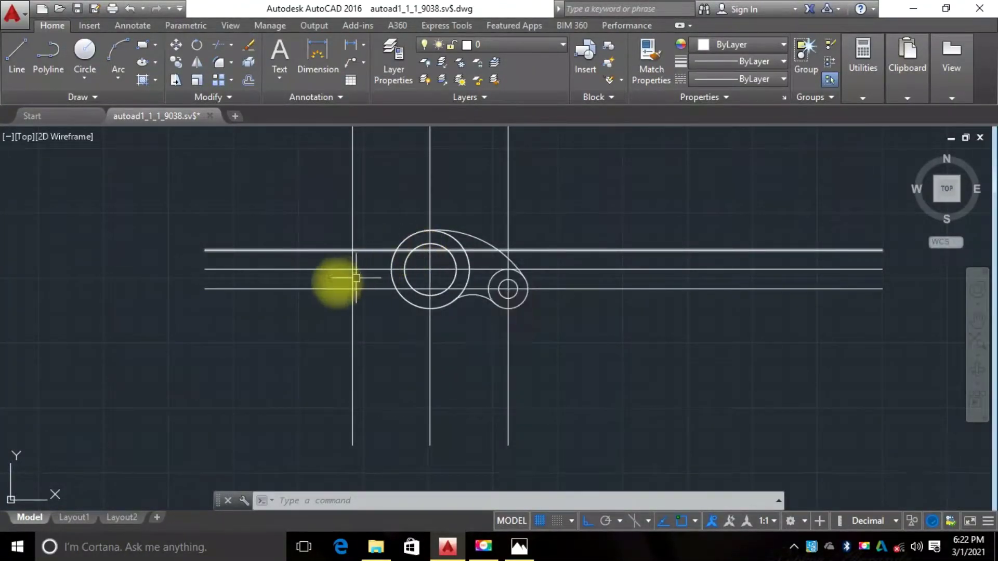
scroll(459, 279, up, 2)
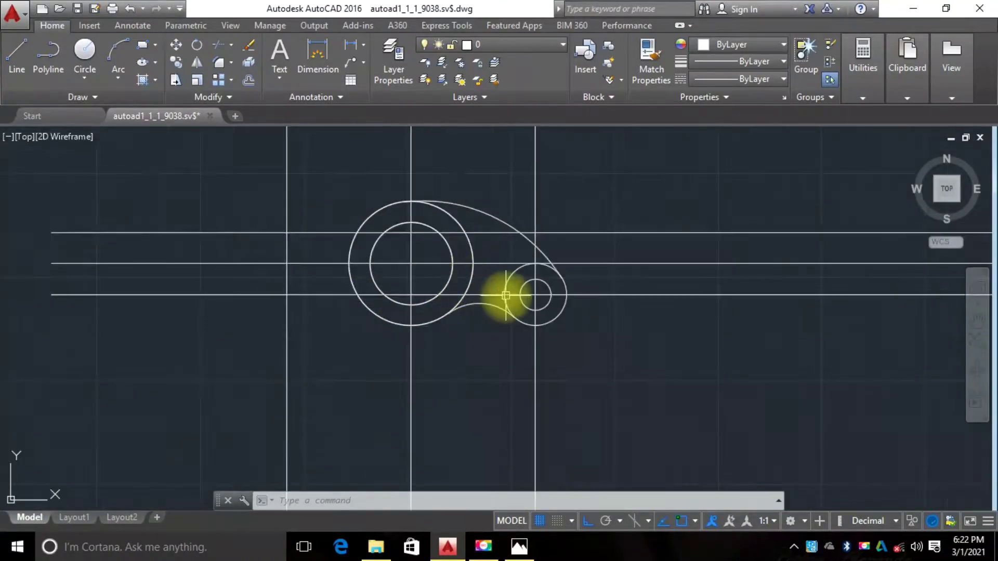
scroll(519, 292, down, 2)
scroll(524, 289, up, 2)
scroll(524, 289, up, 2)
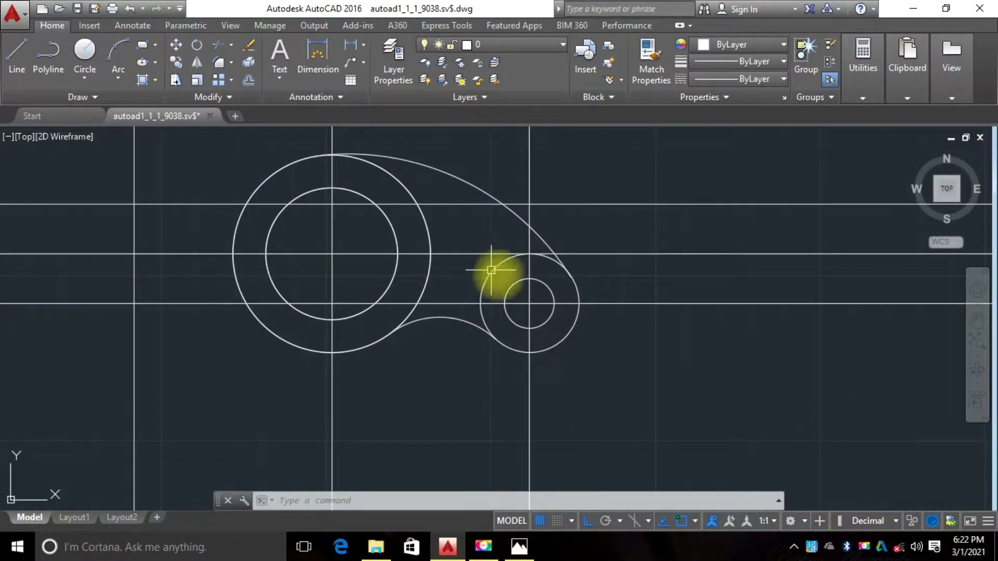
scroll(519, 293, up, 2)
click(520, 289)
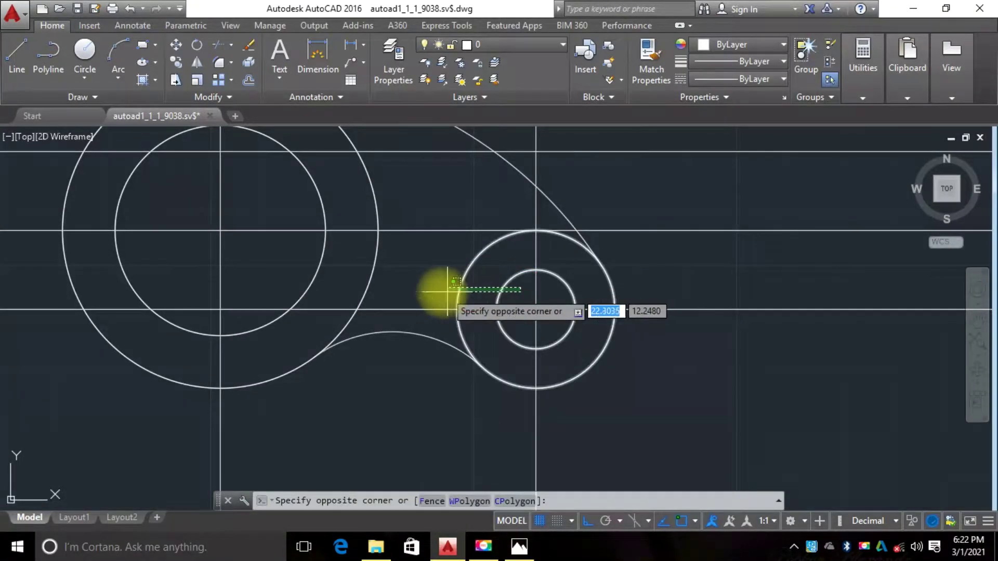
click(422, 300)
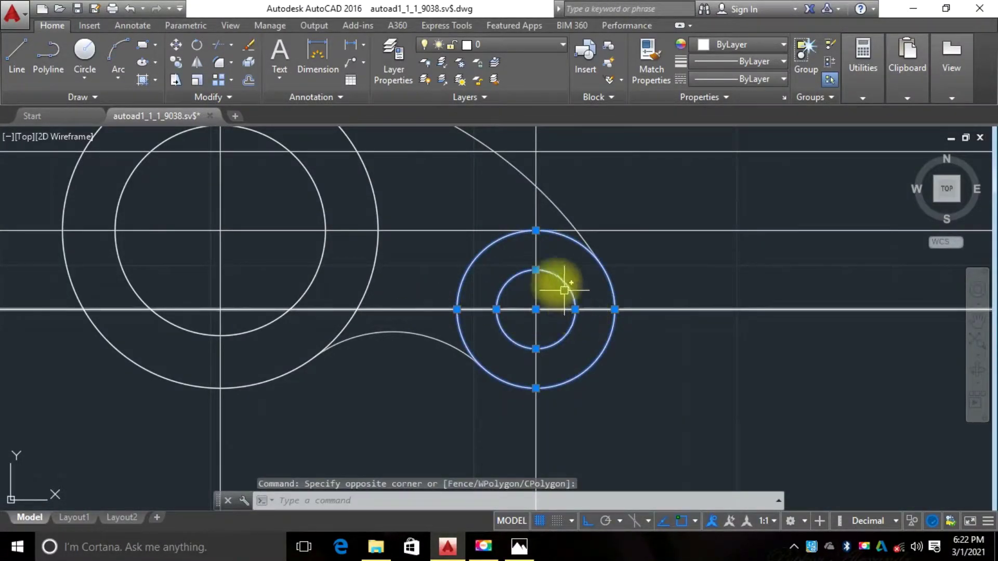
scroll(556, 285, down, 2)
scroll(520, 299, up, 2)
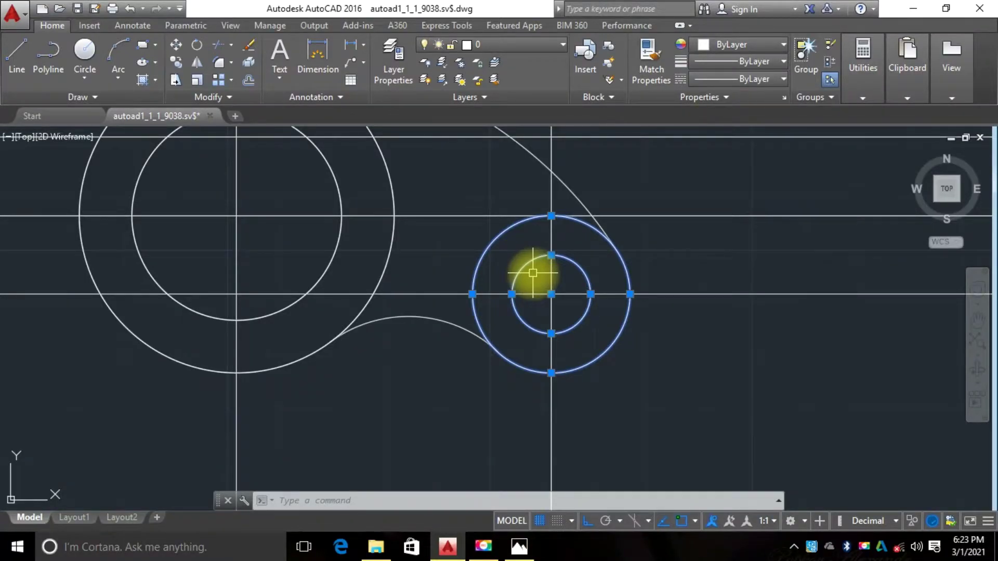
key(Escape)
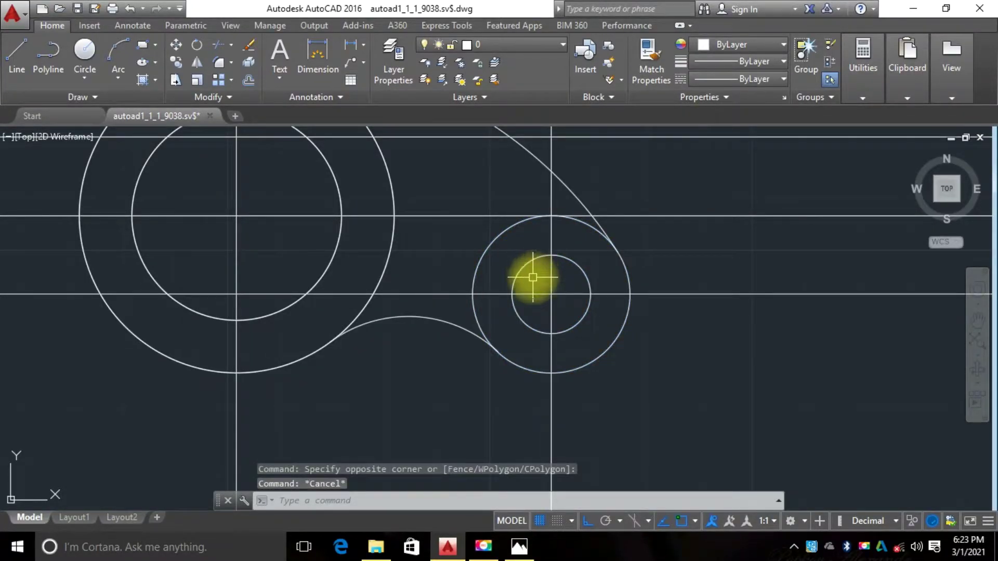
Copy the two right-hand concentric circles from their centre to the intersection of the left vertical and upper horizontal construction lines
click(532, 262)
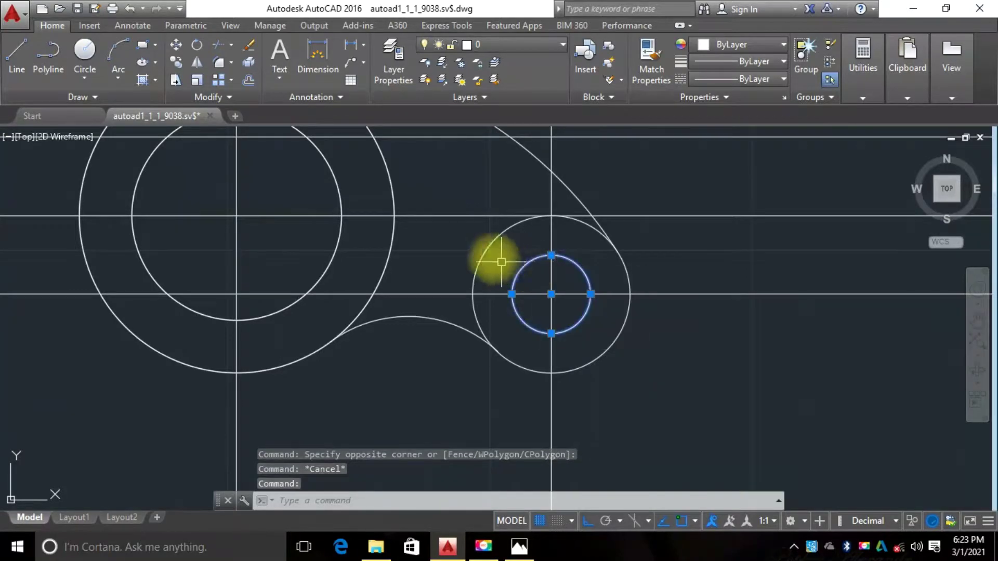
click(491, 245)
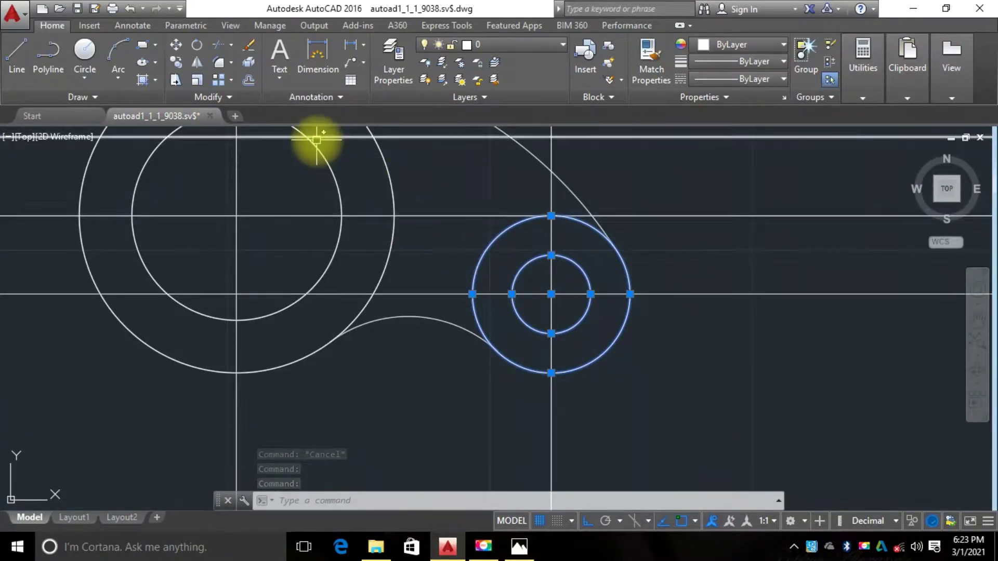
click(177, 62)
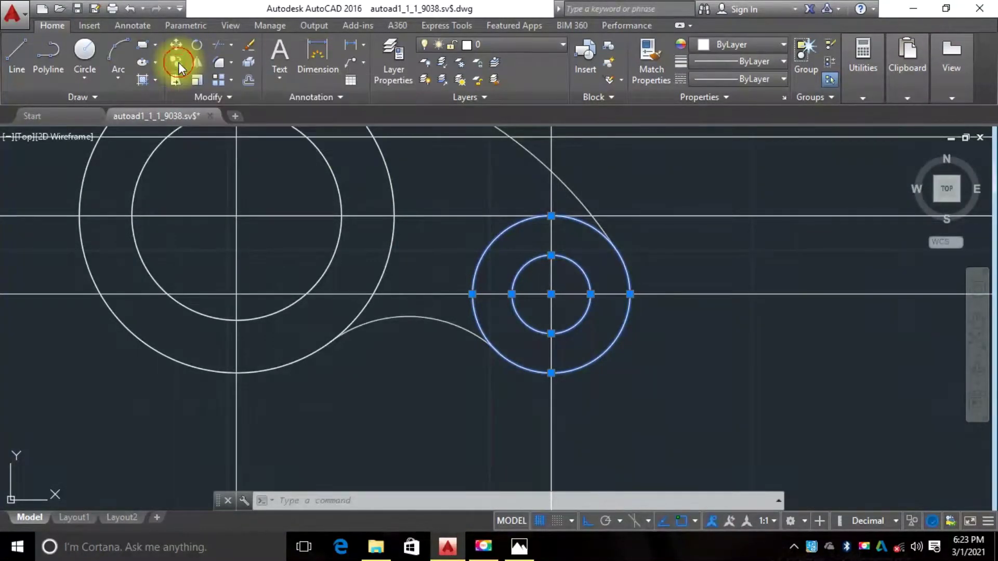
click(551, 294)
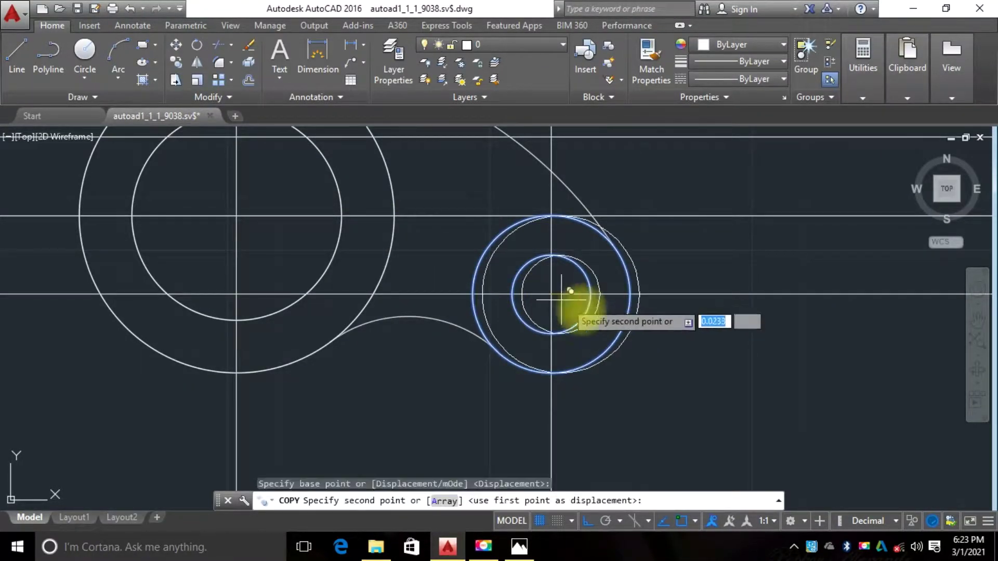
scroll(572, 304, down, 4)
scroll(506, 283, up, 2)
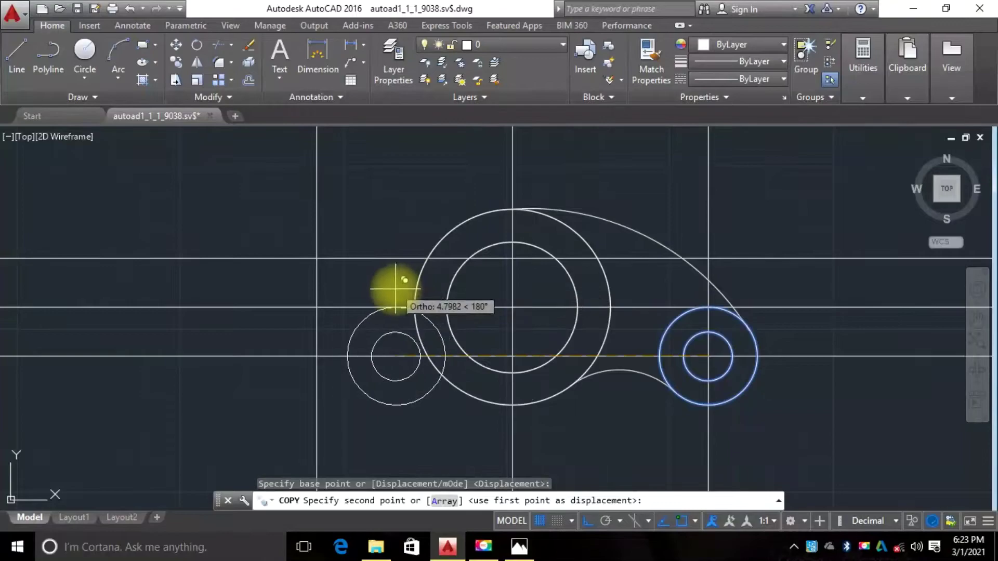
scroll(411, 297, down, 4)
scroll(364, 278, up, 2)
scroll(364, 279, up, 2)
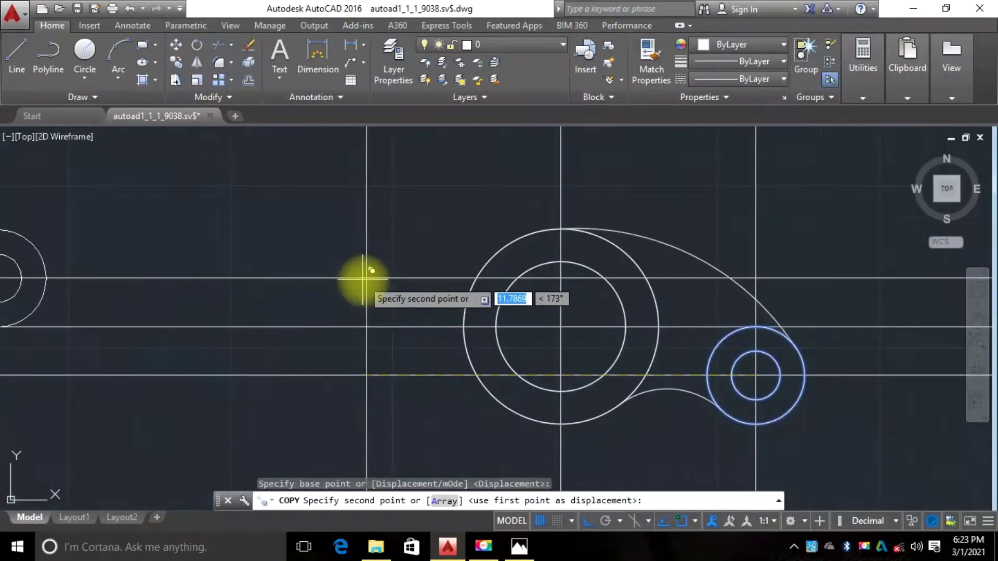
click(363, 278)
scroll(338, 278, down, 4)
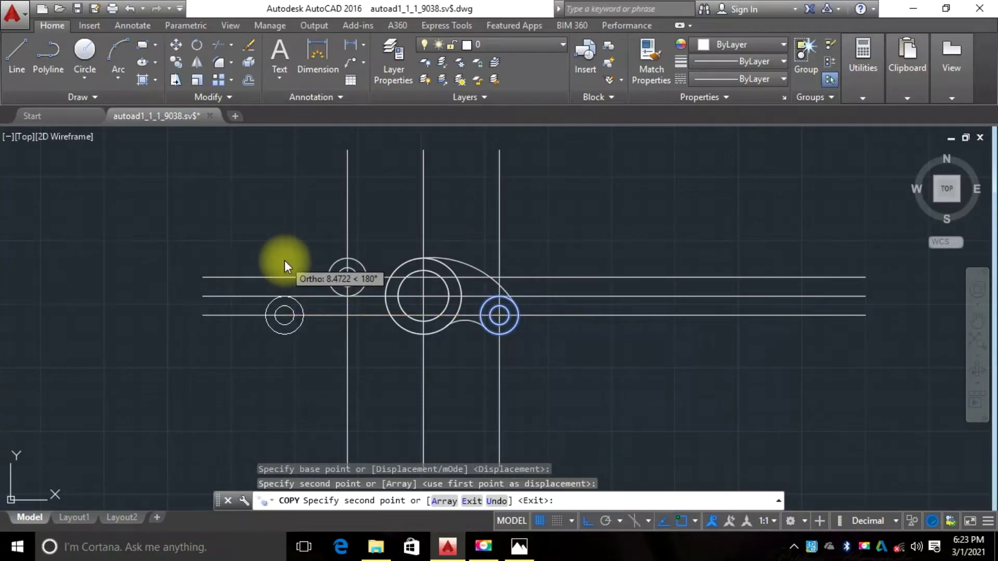
right_click(285, 262)
click(304, 268)
scroll(357, 306, up, 2)
scroll(353, 275, up, 2)
scroll(374, 265, down, 2)
scroll(367, 324, up, 2)
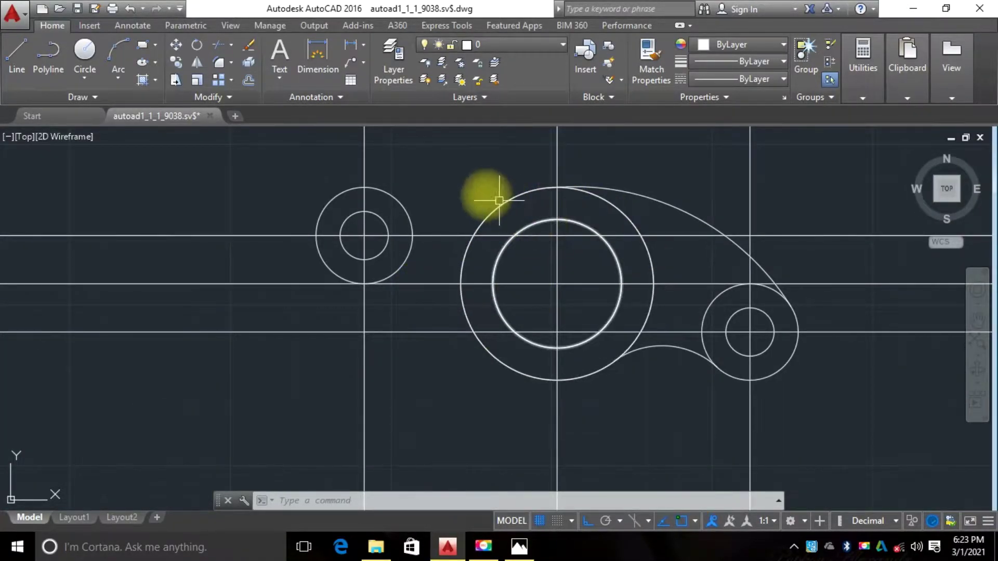
scroll(491, 198, down, 1)
scroll(634, 260, up, 1)
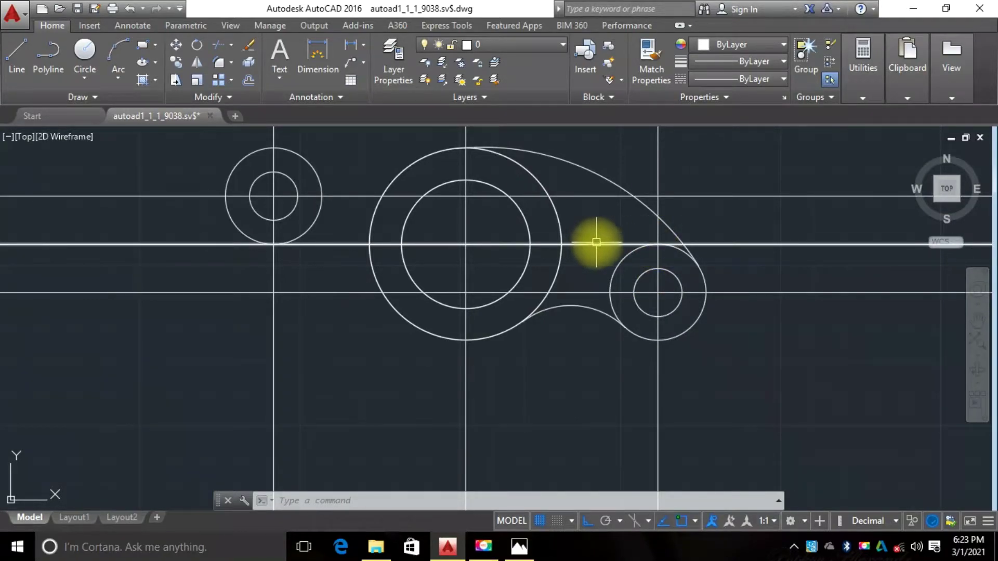
scroll(556, 245, down, 2)
scroll(577, 245, up, 2)
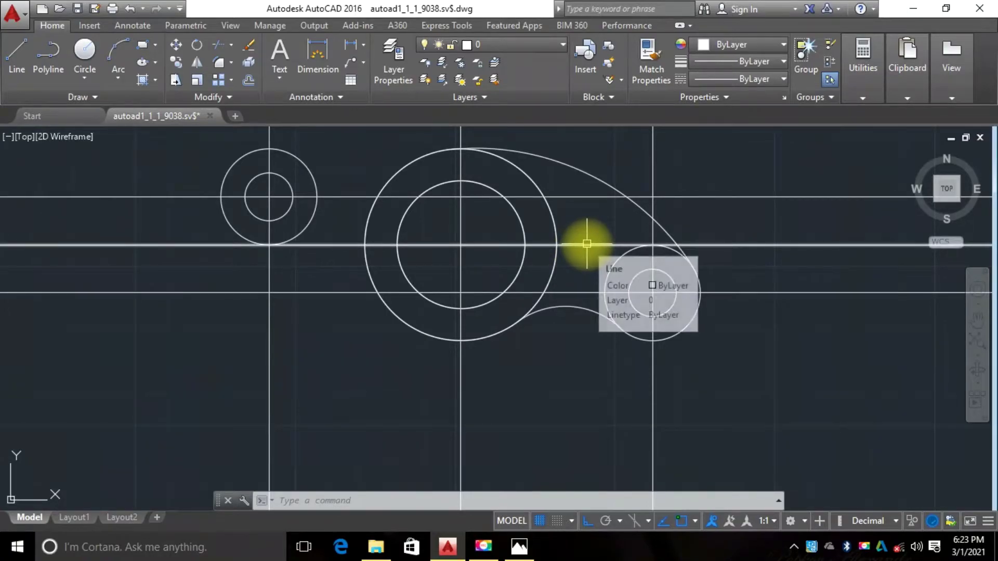
scroll(531, 245, down, 3)
scroll(530, 241, up, 2)
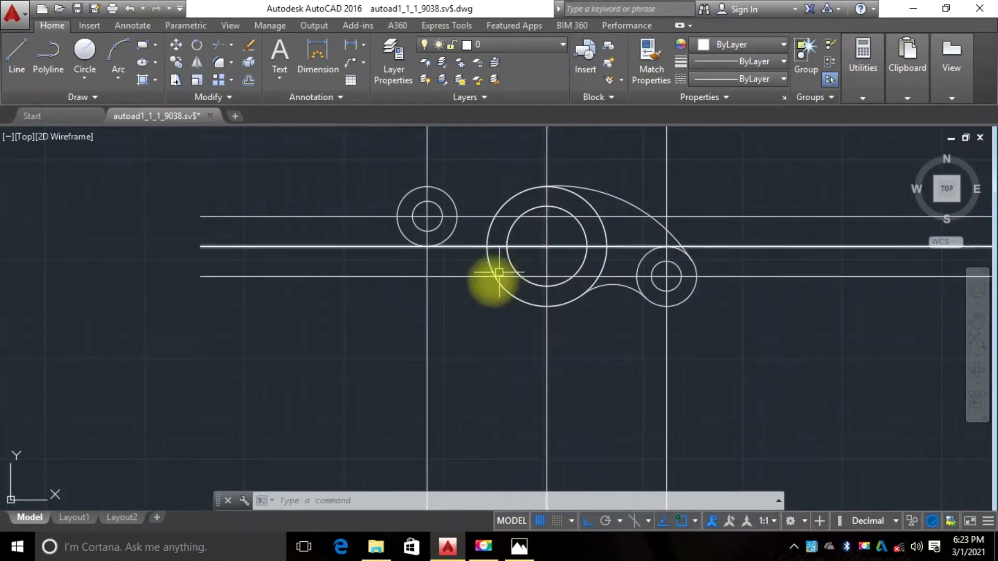
scroll(467, 245, down, 3)
scroll(461, 267, up, 3)
scroll(412, 219, down, 2)
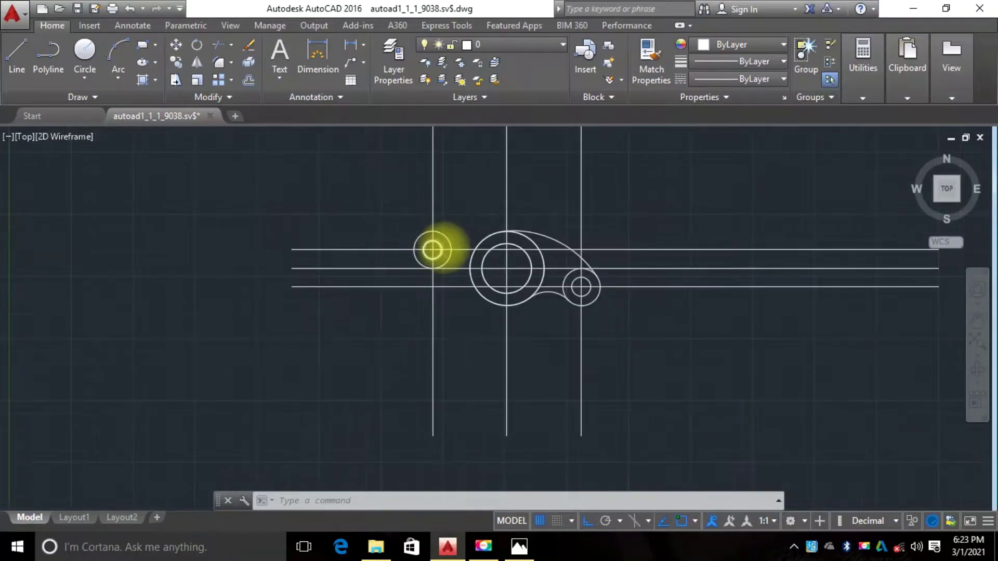
scroll(435, 245, up, 4)
scroll(439, 221, down, 2)
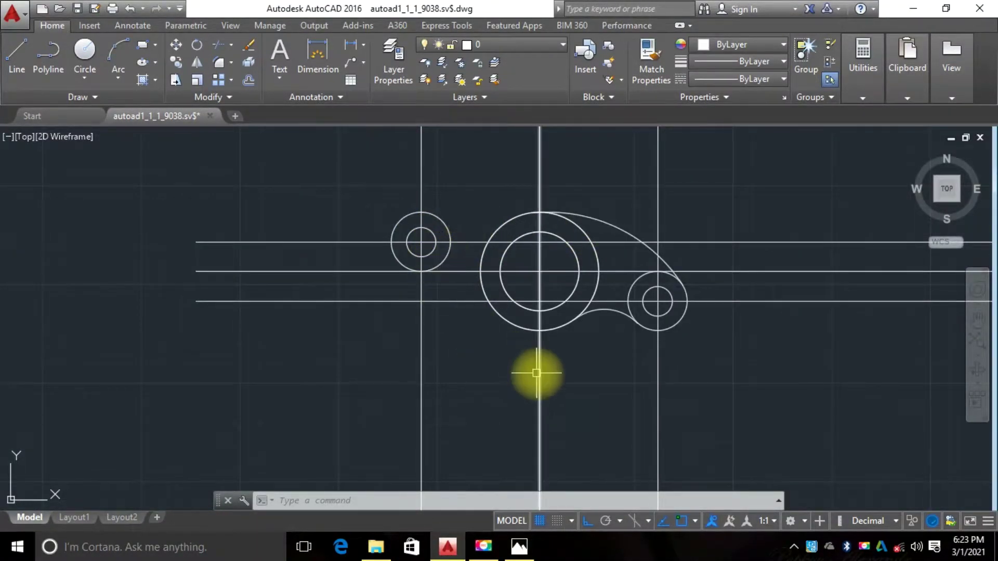
Switch to the reference drawing in Photos to check the radius of the lower-left arc, and return to AutoCAD
click(518, 554)
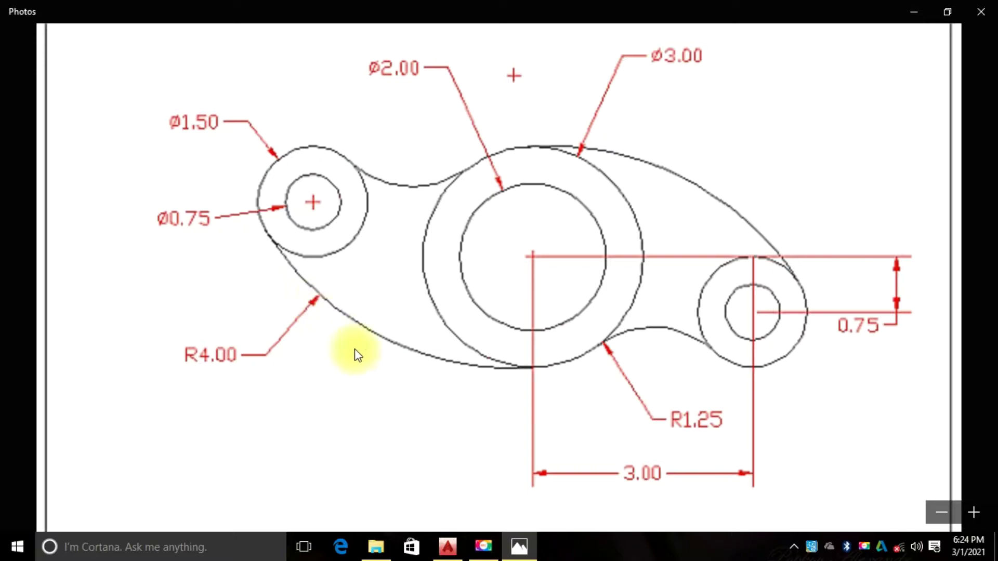
click(448, 555)
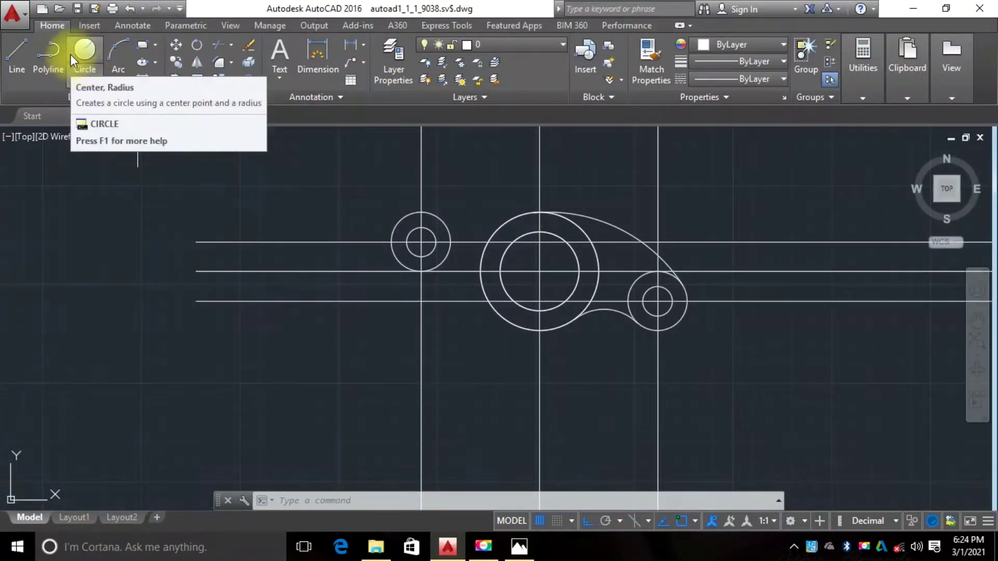
click(86, 77)
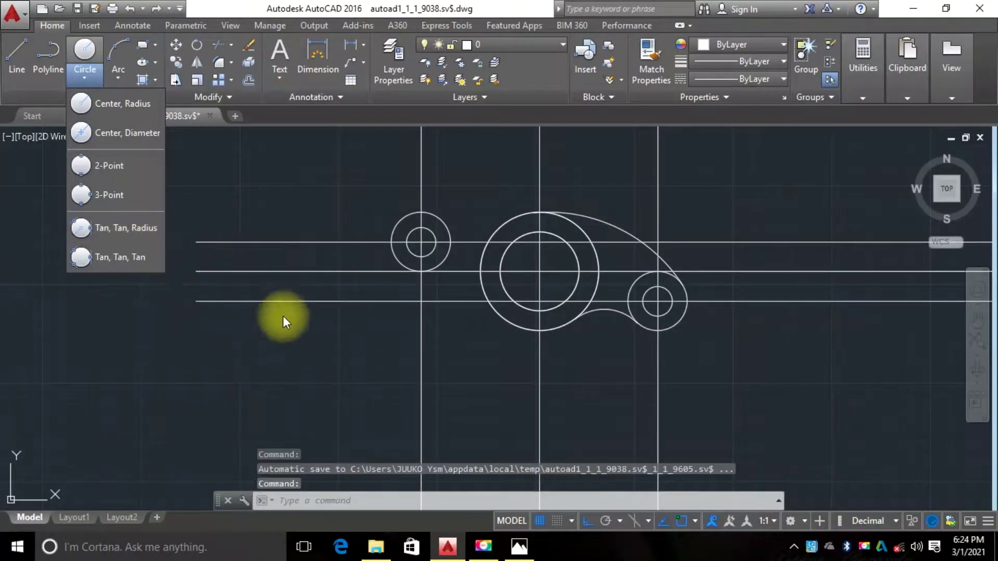
click(520, 546)
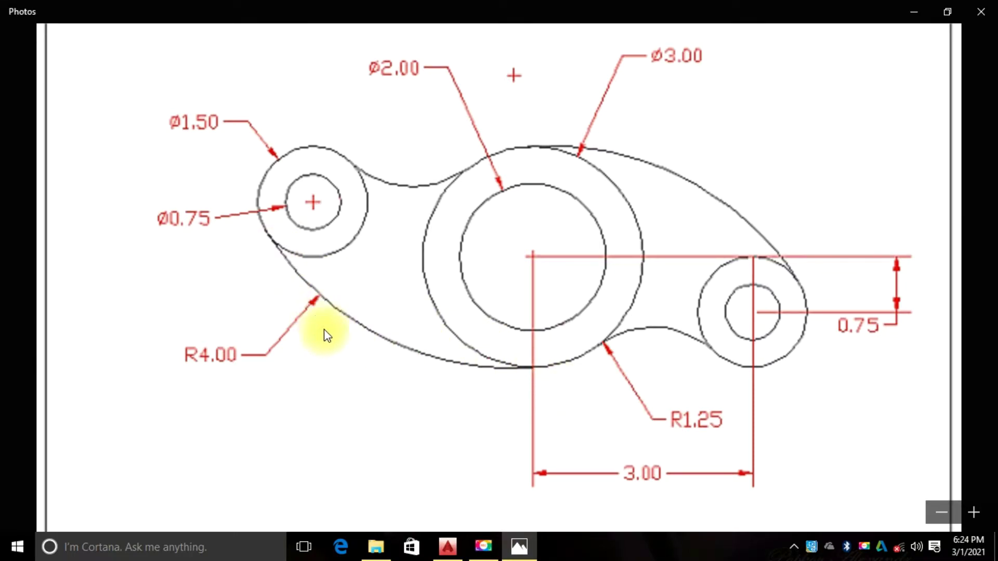
click(451, 545)
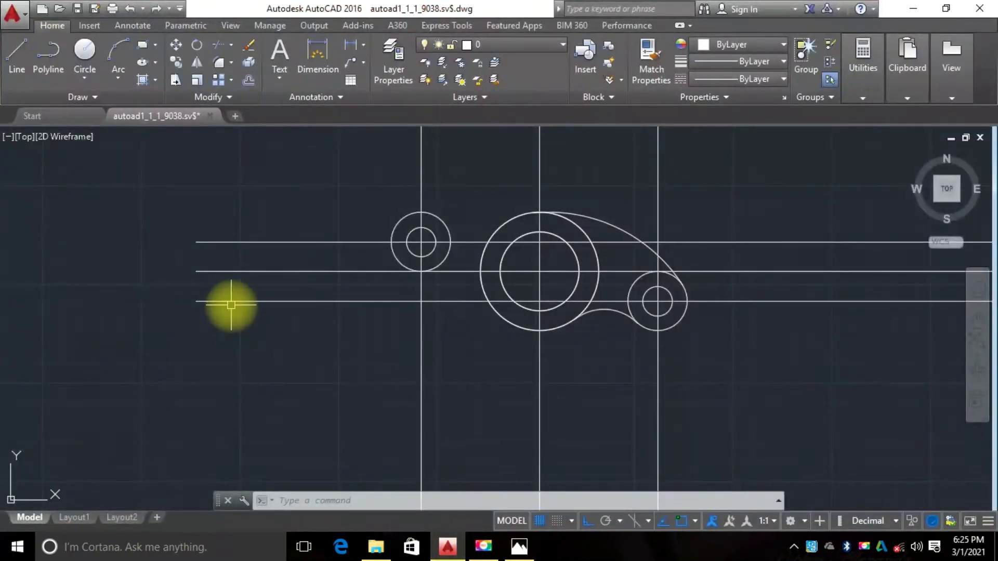
Try to draw a Tan, Tan, Radius circle of radius 4 tangent to the outer left and outer central circles
click(82, 83)
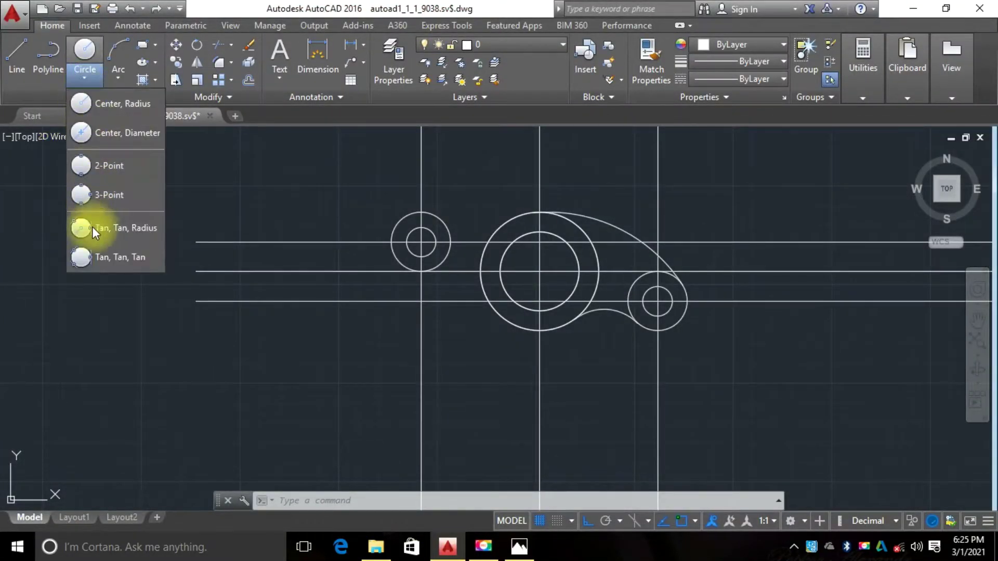
click(110, 232)
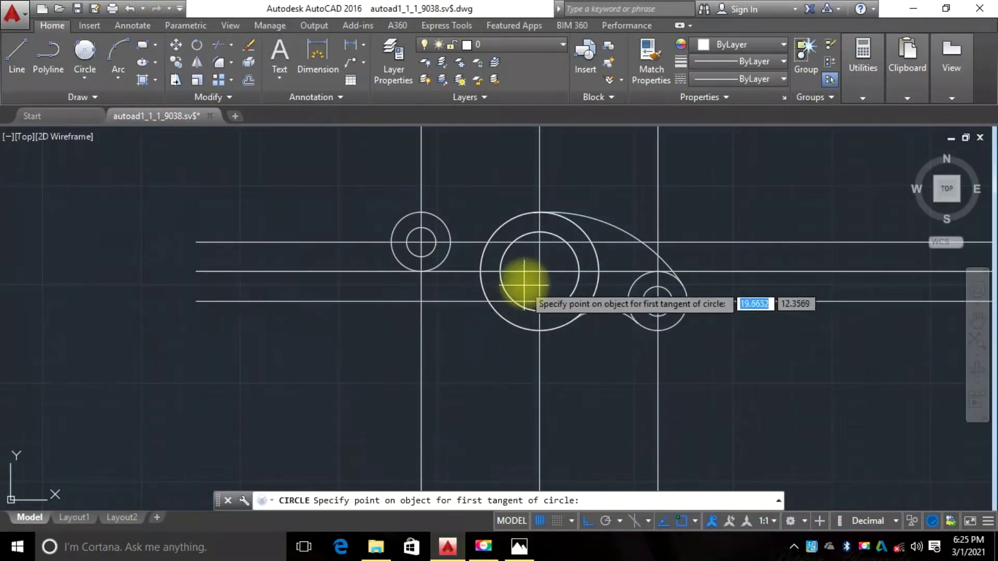
scroll(523, 279, up, 1)
scroll(445, 324, down, 1)
scroll(417, 307, up, 8)
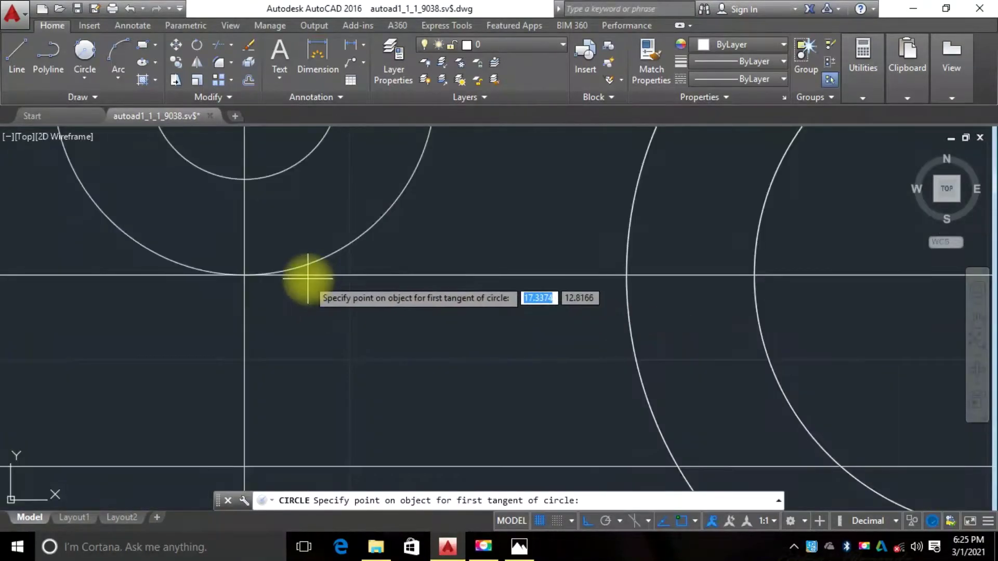
click(179, 258)
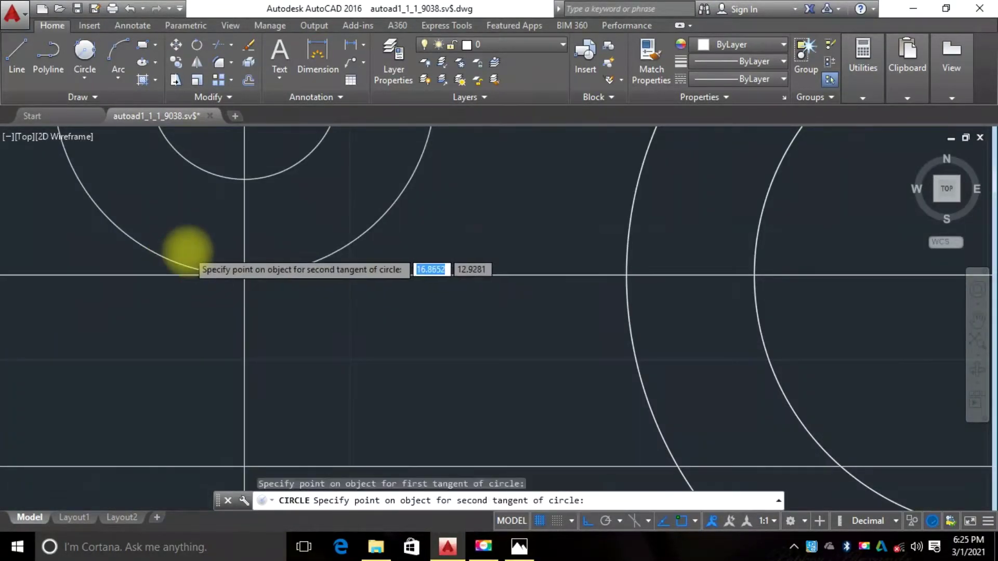
scroll(224, 281, down, 5)
scroll(359, 349, up, 2)
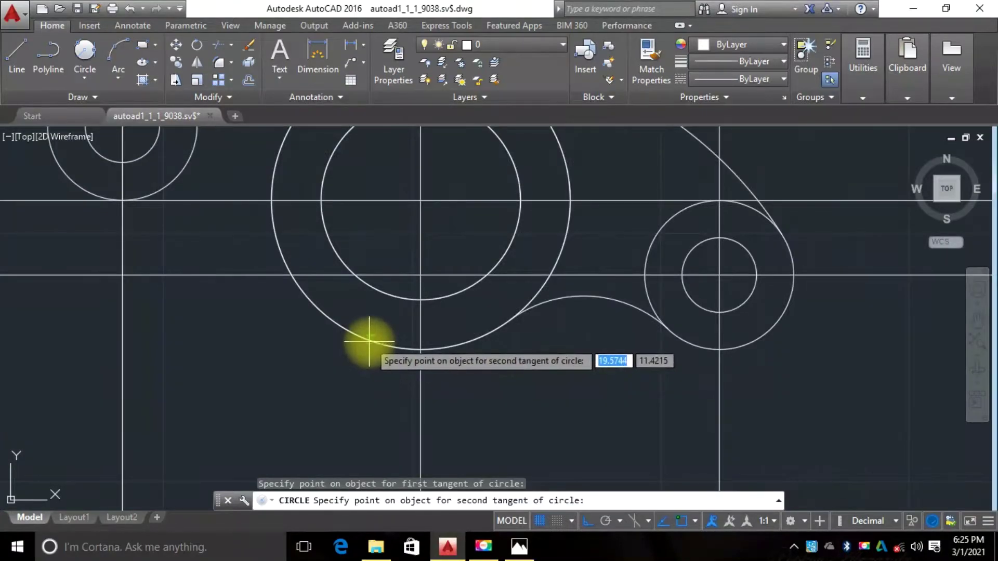
click(358, 347)
scroll(357, 359, down, 4)
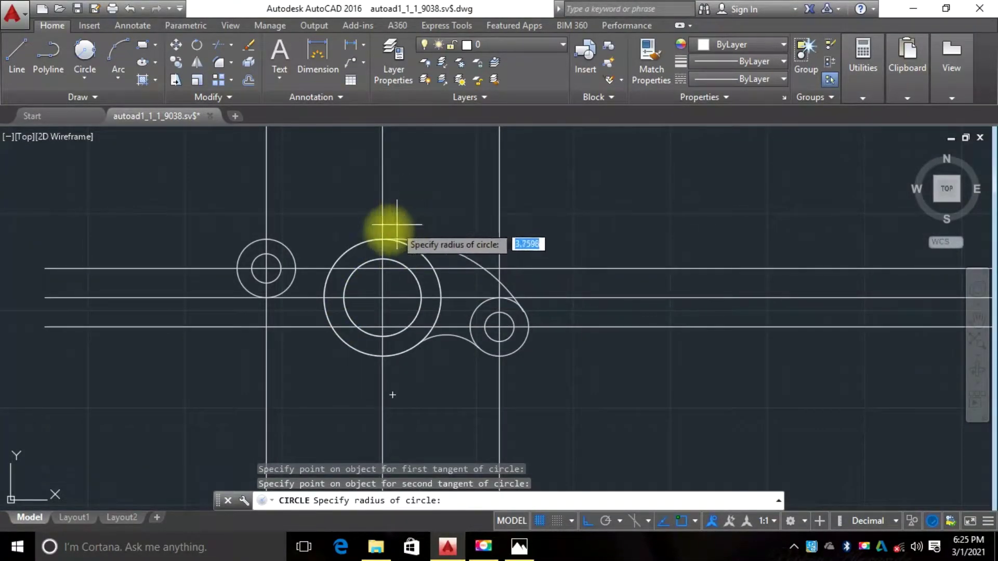
scroll(340, 205, down, 2)
scroll(351, 210, up, 2)
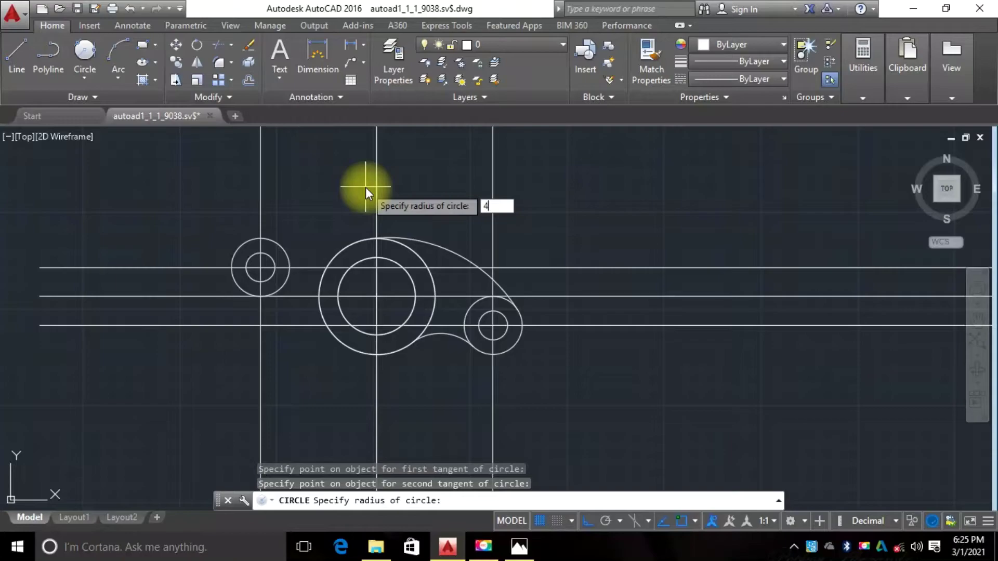
key(Return)
scroll(323, 192, down, 3)
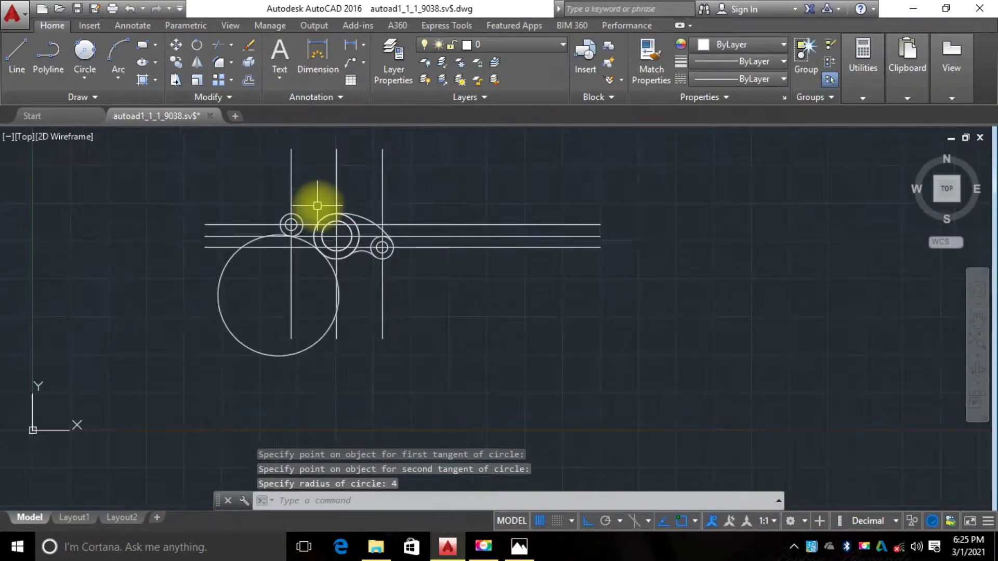
scroll(321, 202, up, 1)
scroll(294, 275, up, 2)
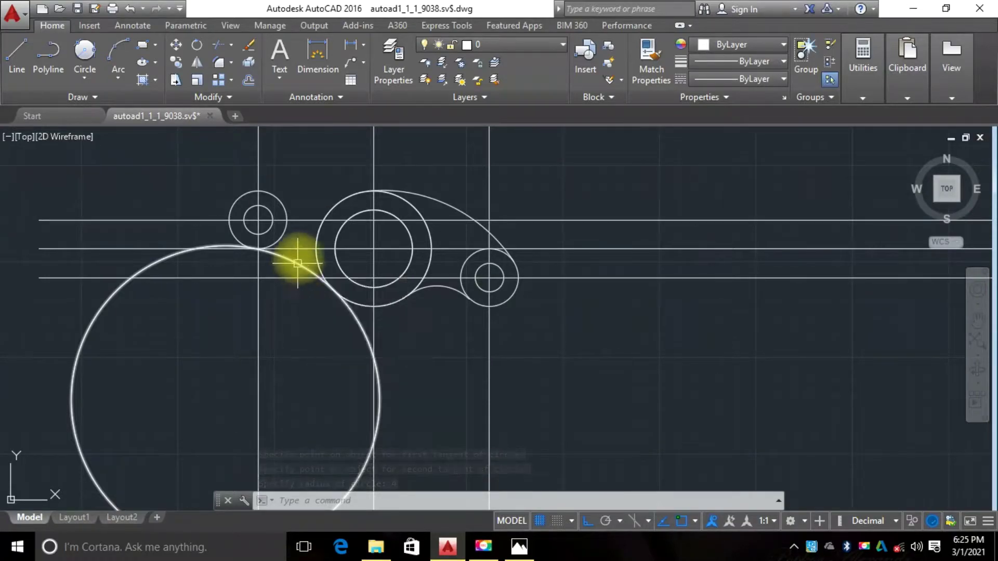
Erase the radius-4 circle lying below the left arm
scroll(395, 276, down, 3)
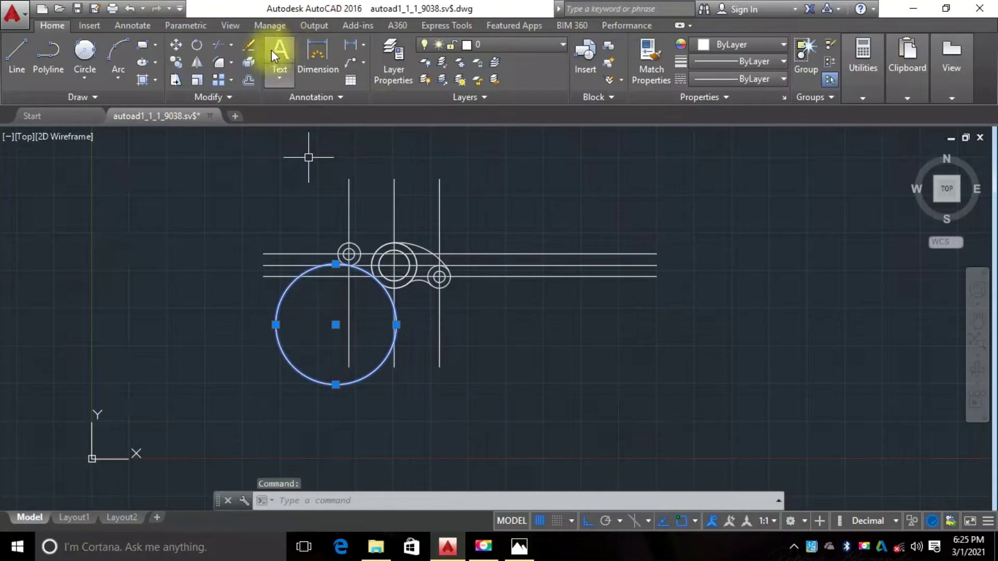
click(251, 48)
scroll(406, 238, up, 2)
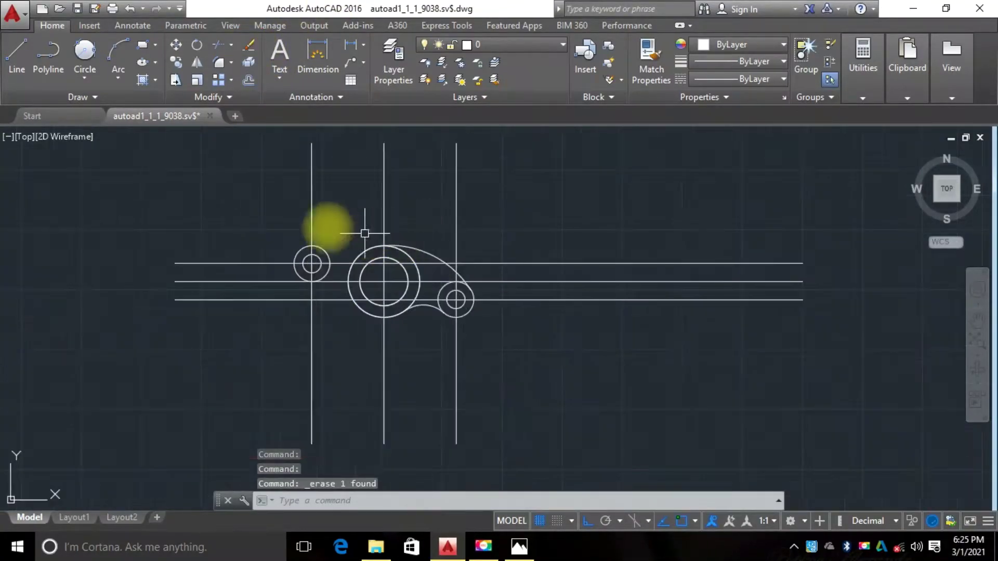
Draw a radius-4 Tan, Tan, Radius circle enclosing the outer left and outer central circles, tangent to their lower-left and bottom sides
click(85, 74)
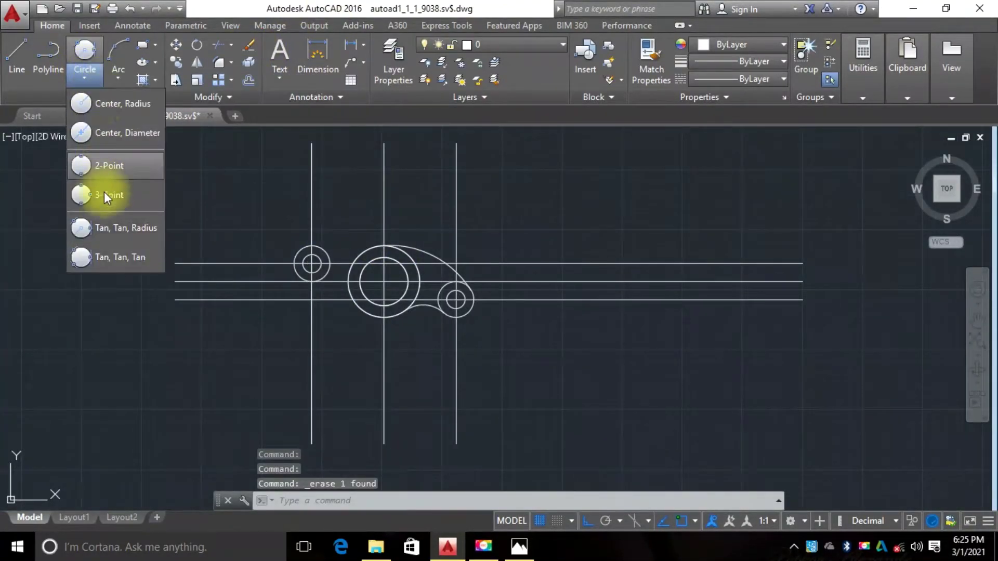
click(118, 230)
scroll(322, 289, up, 6)
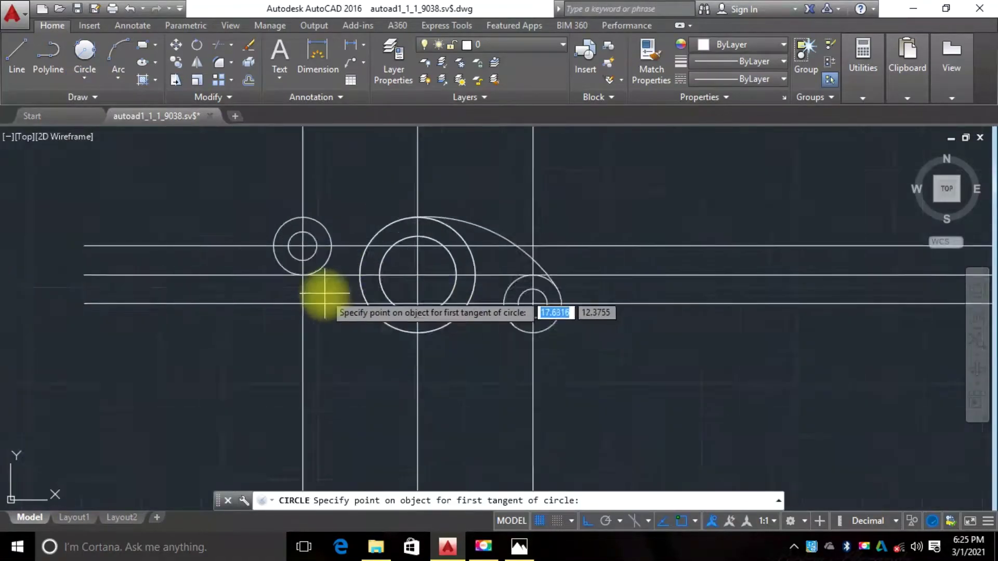
click(238, 235)
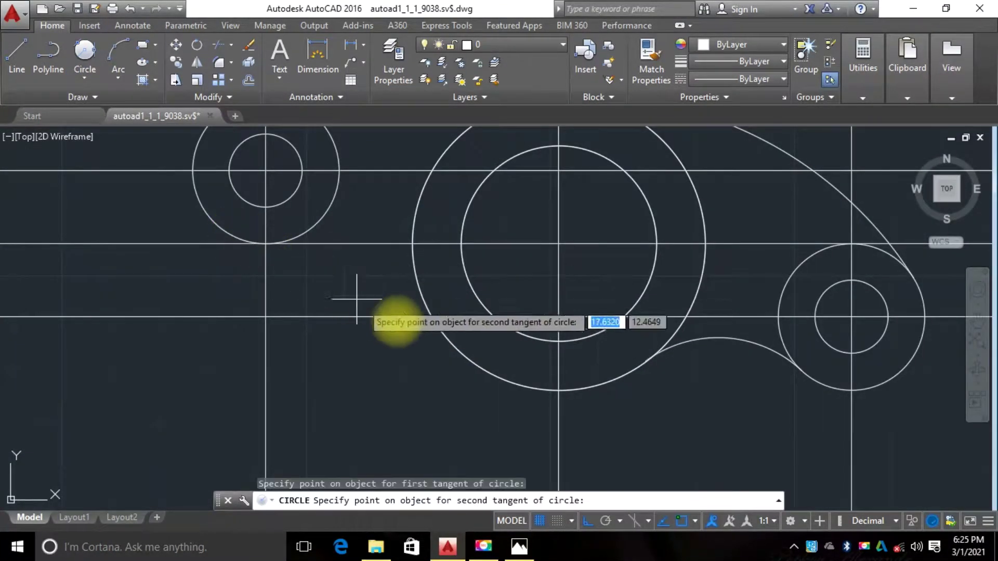
click(548, 394)
scroll(527, 399, down, 6)
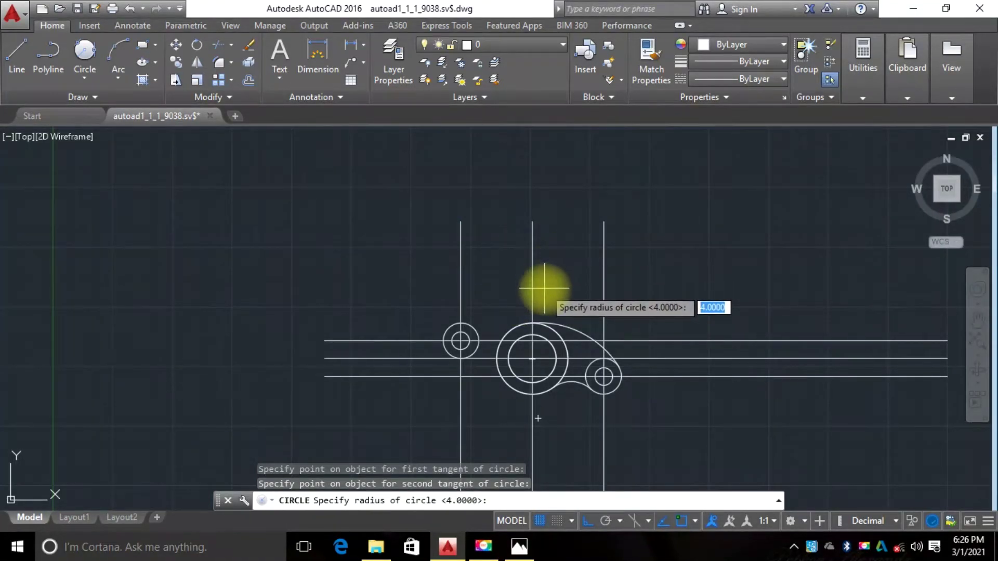
scroll(545, 270, up, 2)
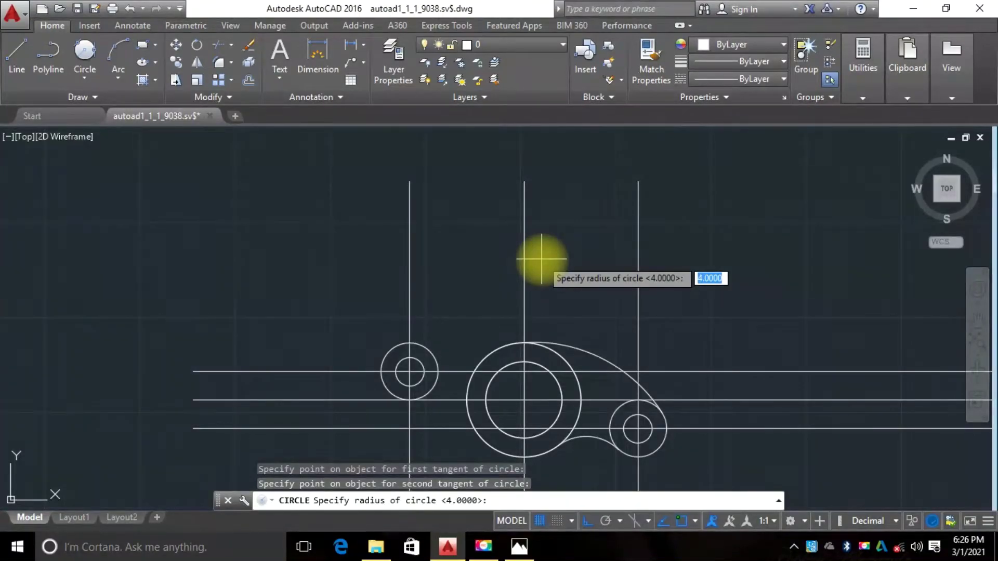
key(Return)
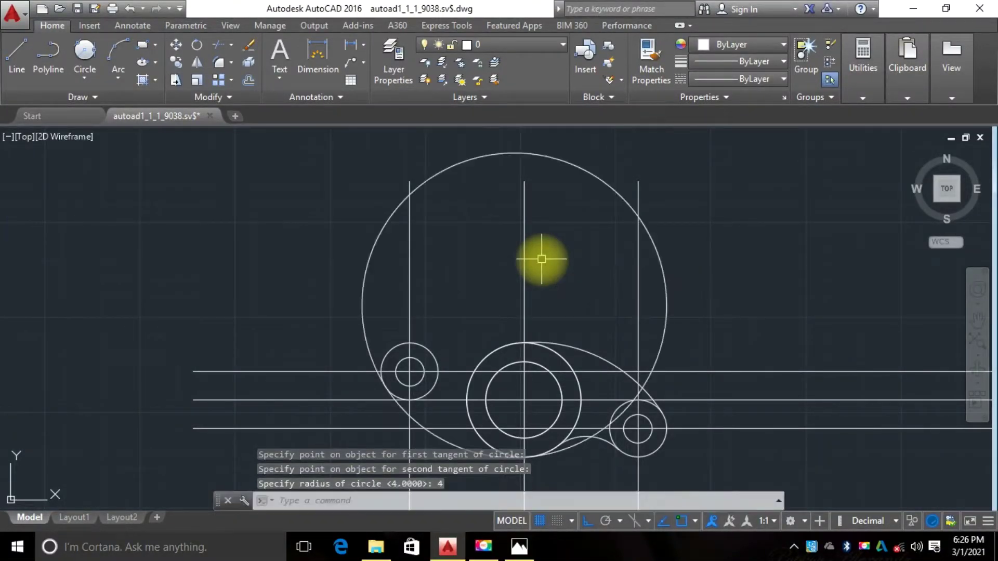
Examine where the large circle meets the outer left circle and the bottom of the outer central circle
scroll(494, 229, down, 2)
scroll(508, 257, up, 2)
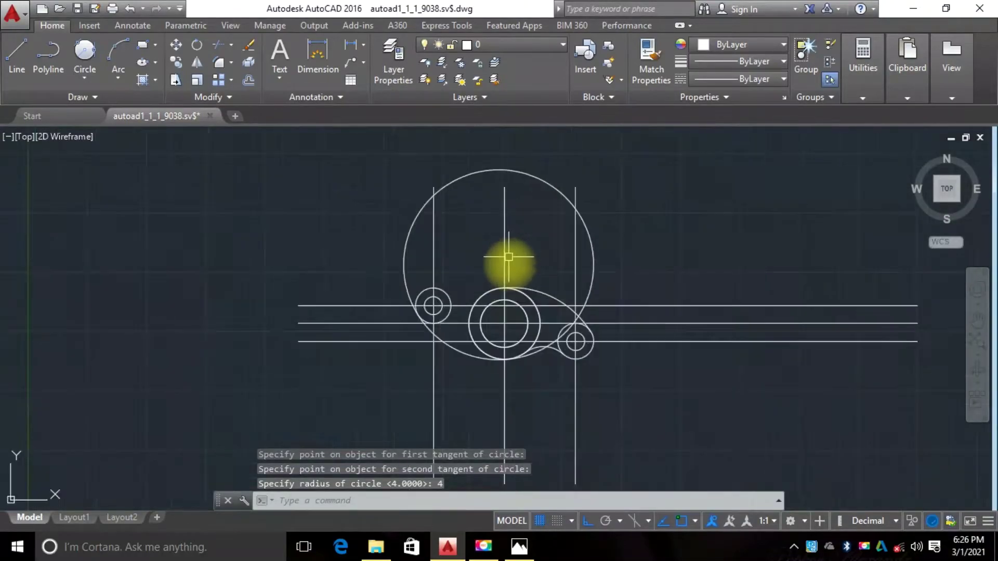
scroll(494, 288, down, 1)
scroll(439, 320, down, 1)
scroll(457, 308, up, 2)
scroll(456, 307, down, 2)
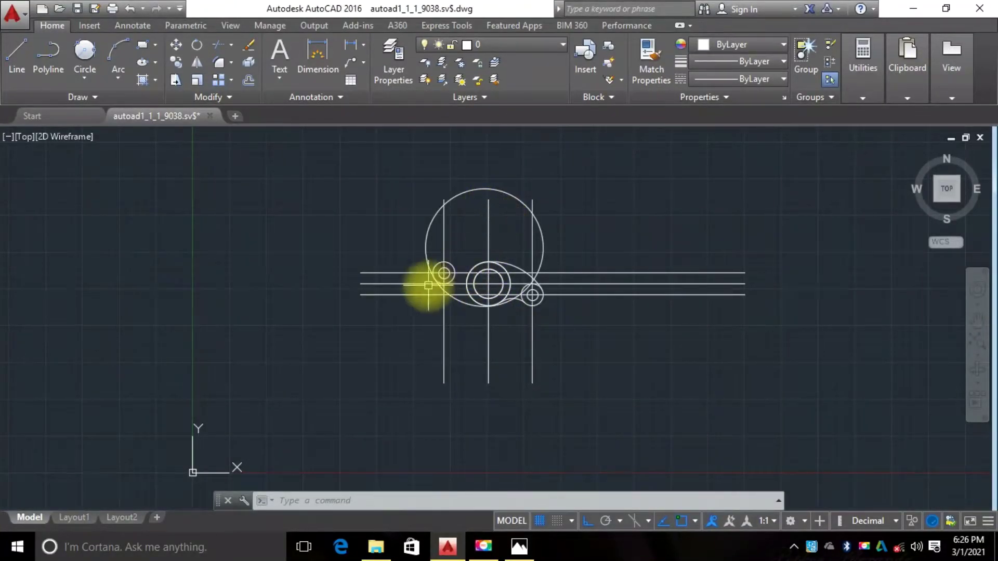
scroll(508, 219, up, 2)
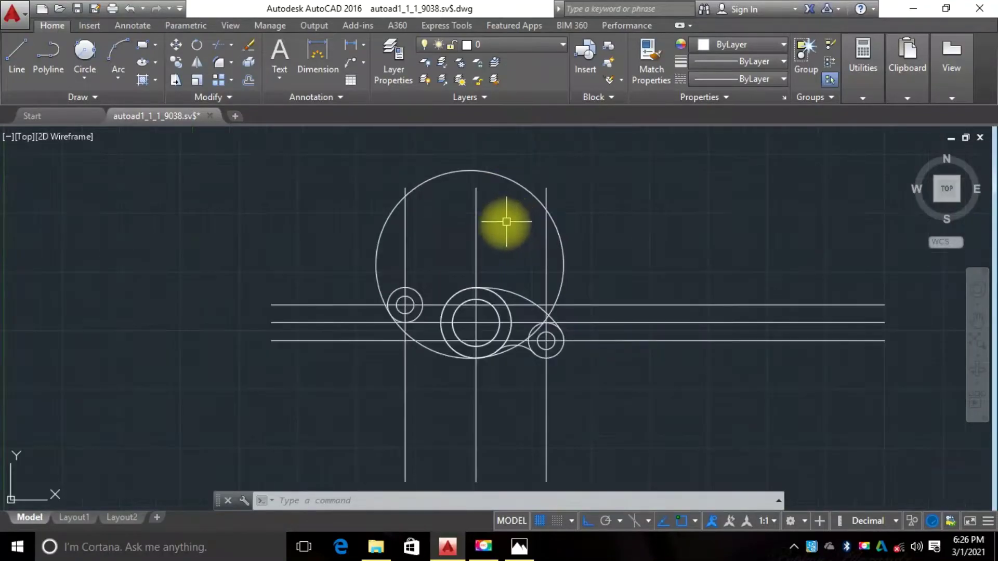
scroll(430, 282, up, 3)
scroll(436, 288, down, 2)
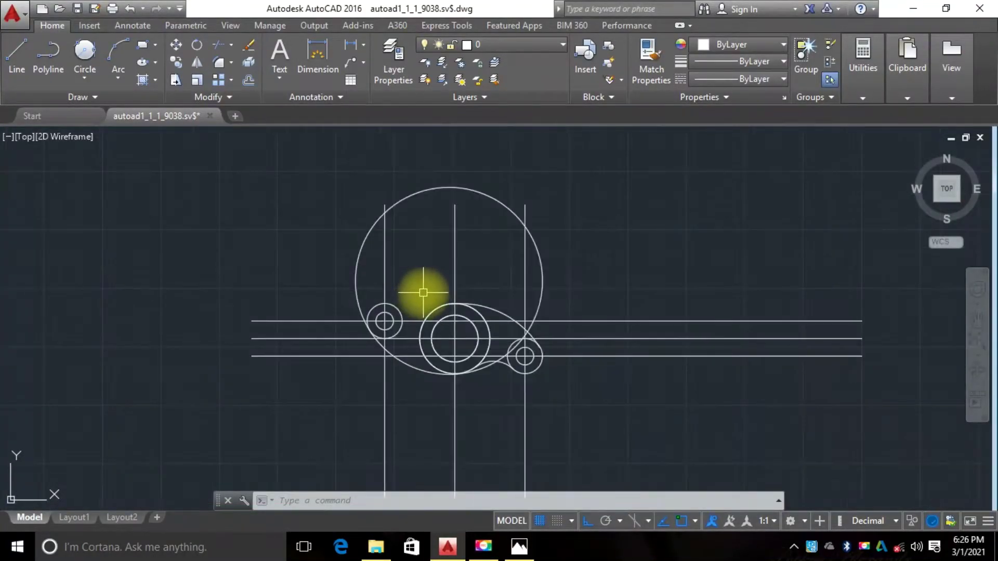
scroll(567, 225, down, 2)
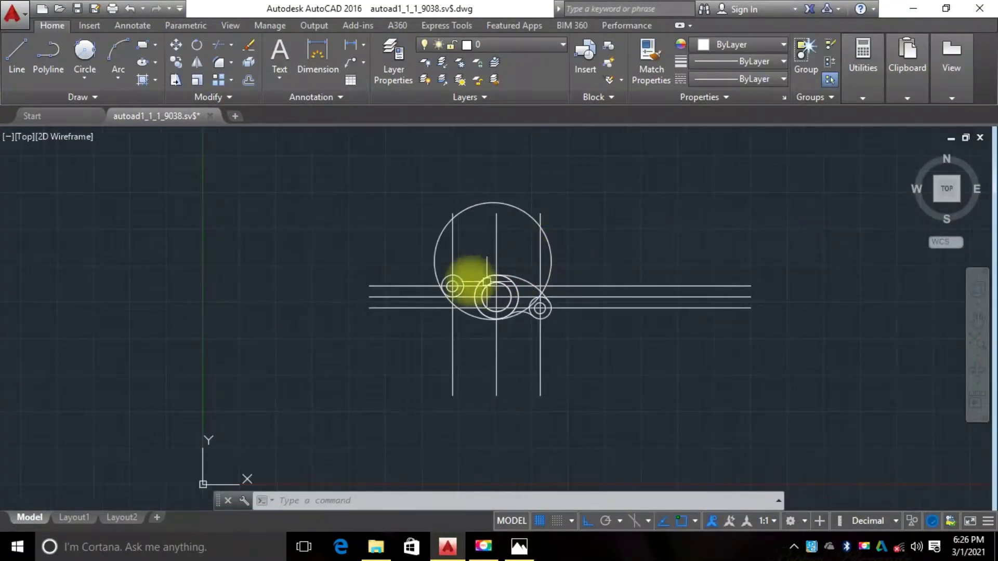
Trim the large circle near the outer left circle and just past the central circle's bottom, using all the geometry as cutting edges
click(610, 194)
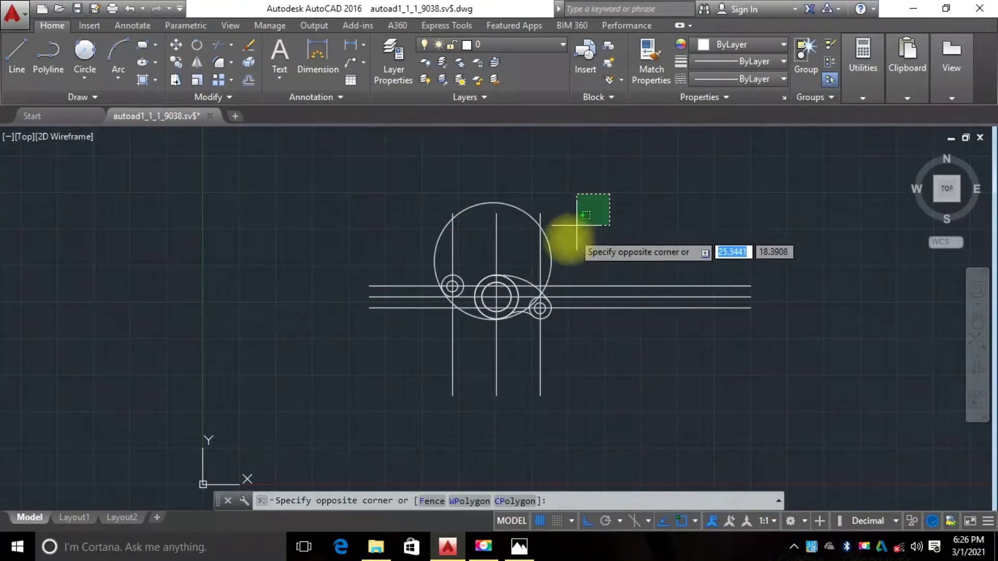
click(381, 379)
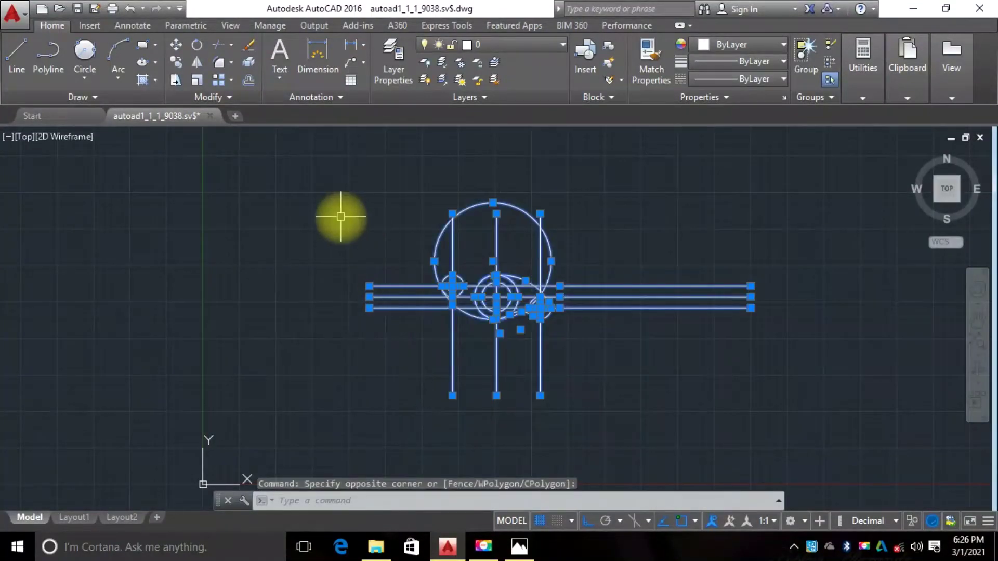
click(217, 51)
scroll(473, 303, up, 5)
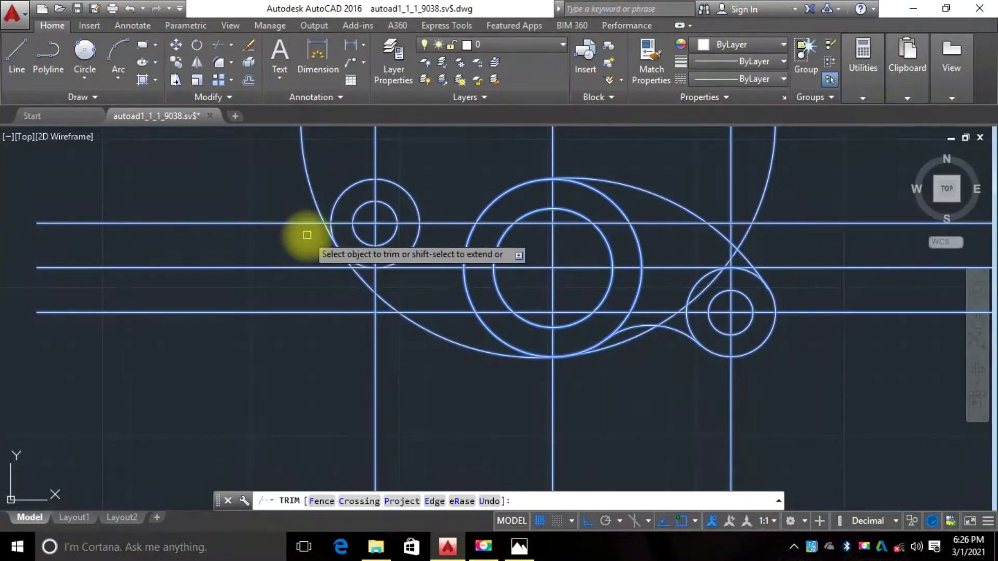
scroll(312, 231, up, 4)
click(347, 221)
scroll(397, 286, down, 2)
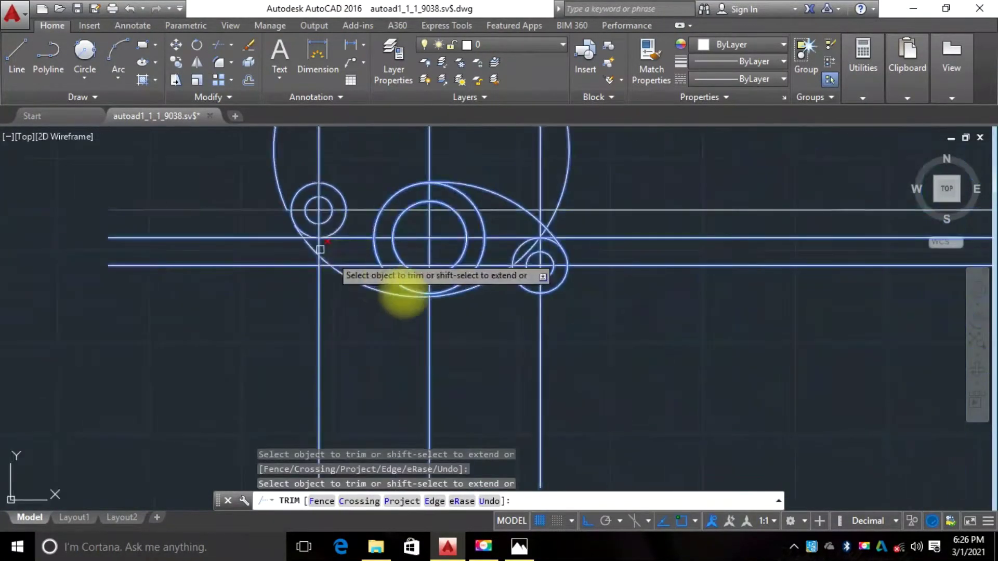
scroll(446, 312, up, 3)
scroll(524, 244, up, 1)
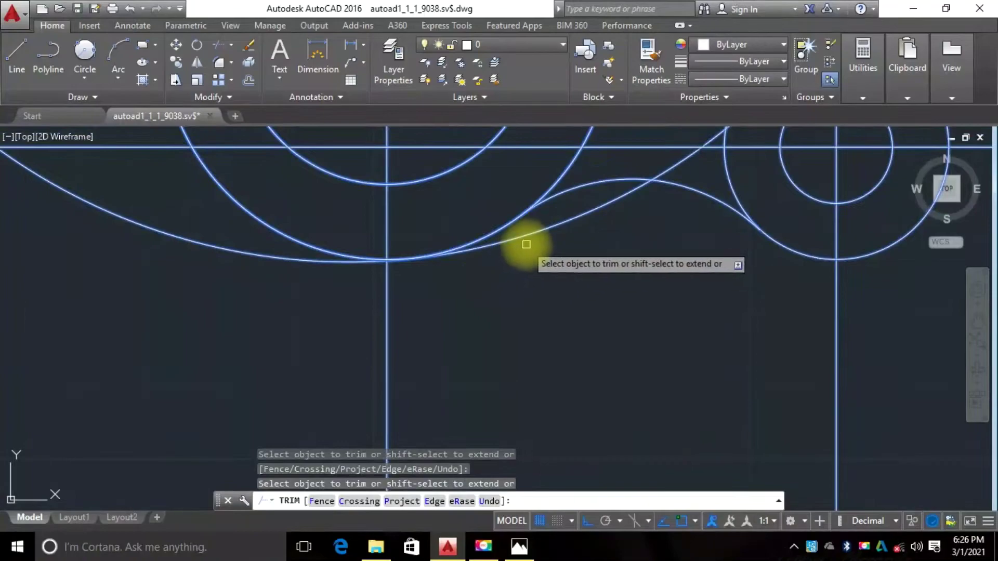
scroll(467, 292, down, 2)
scroll(334, 257, down, 2)
scroll(379, 285, up, 1)
scroll(323, 229, down, 2)
right_click(318, 225)
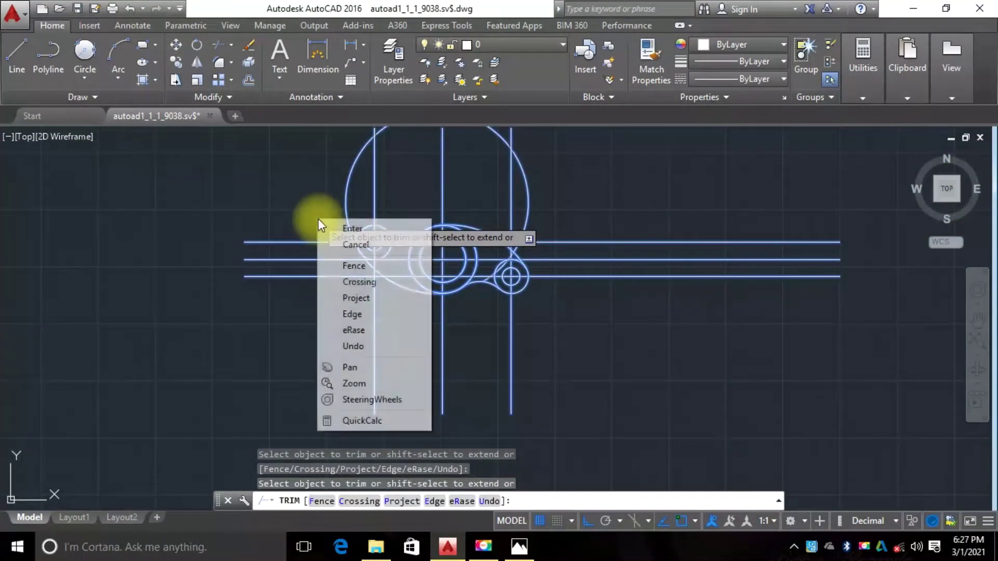
click(354, 230)
scroll(357, 272, down, 1)
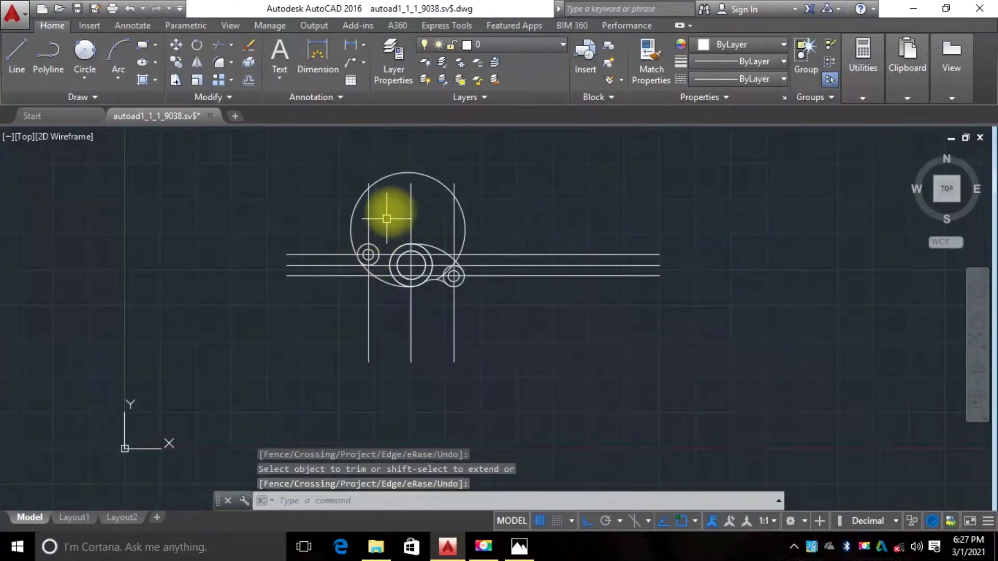
scroll(389, 218, up, 1)
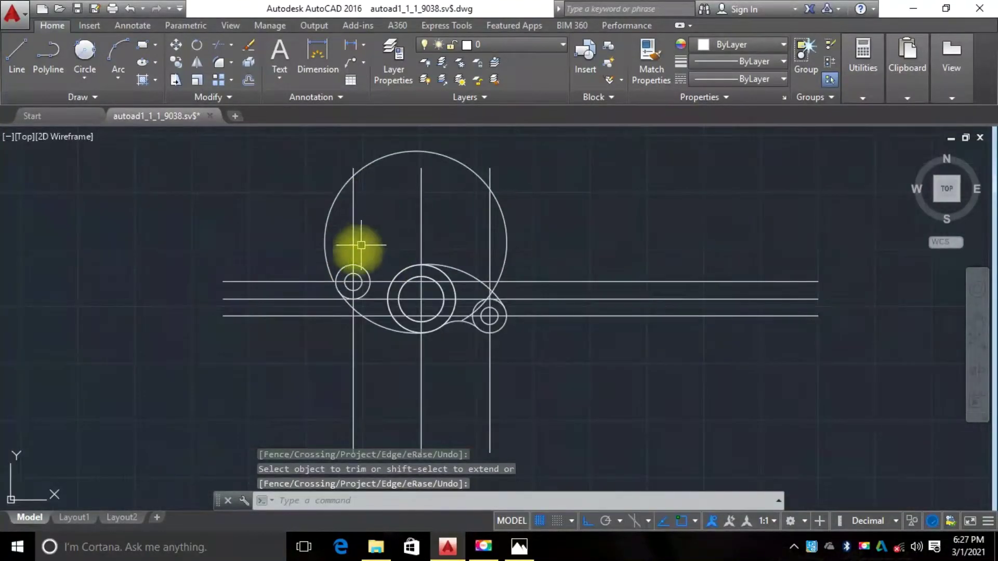
Erase the leftover upper arc of the trimmed circle, keeping only the lower-left tangent arc
click(381, 160)
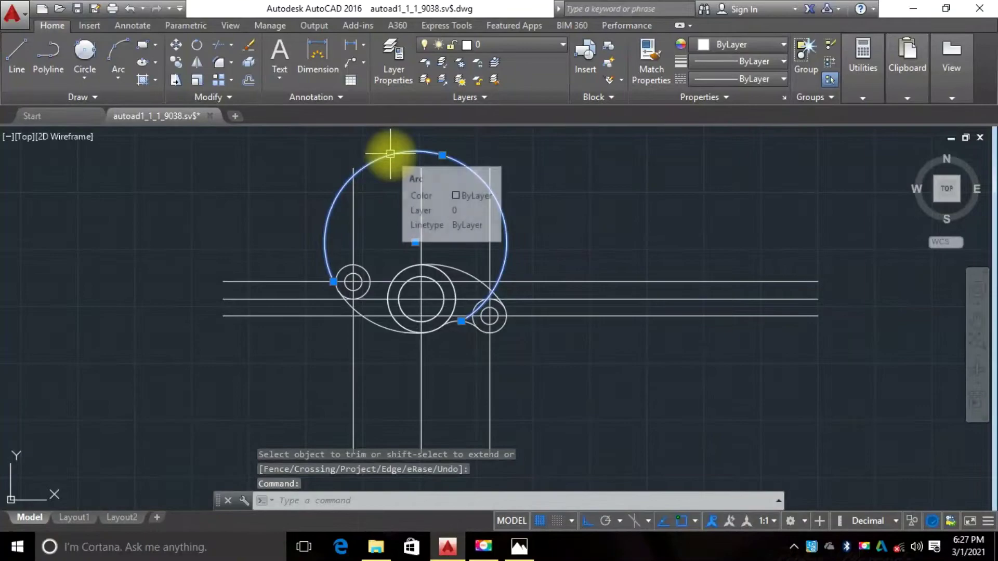
click(253, 45)
scroll(395, 320, up, 4)
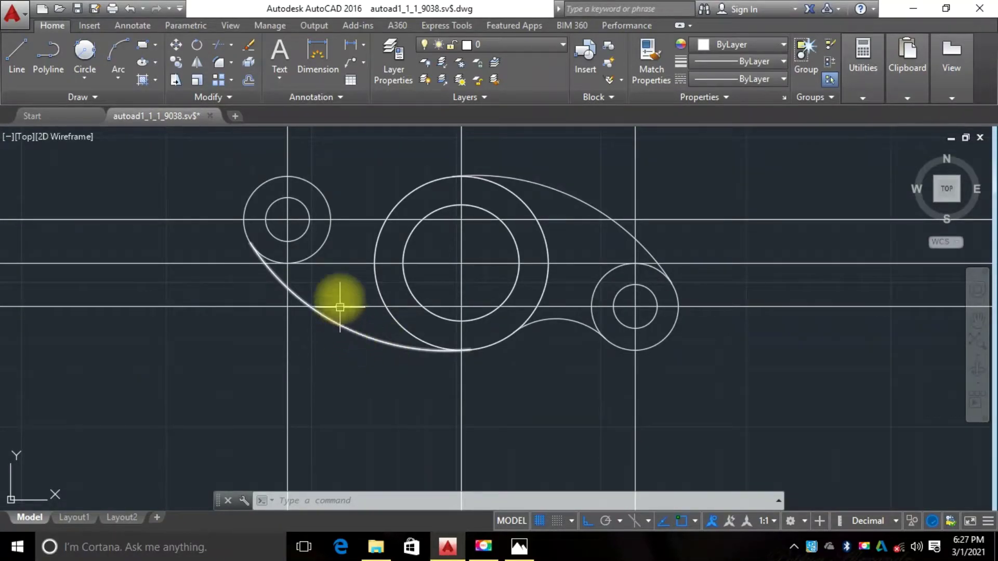
Switch to the reference drawing in Photos to check the upper-left arc between the left and central circles, and return to AutoCAD
scroll(353, 260, down, 4)
scroll(332, 259, up, 4)
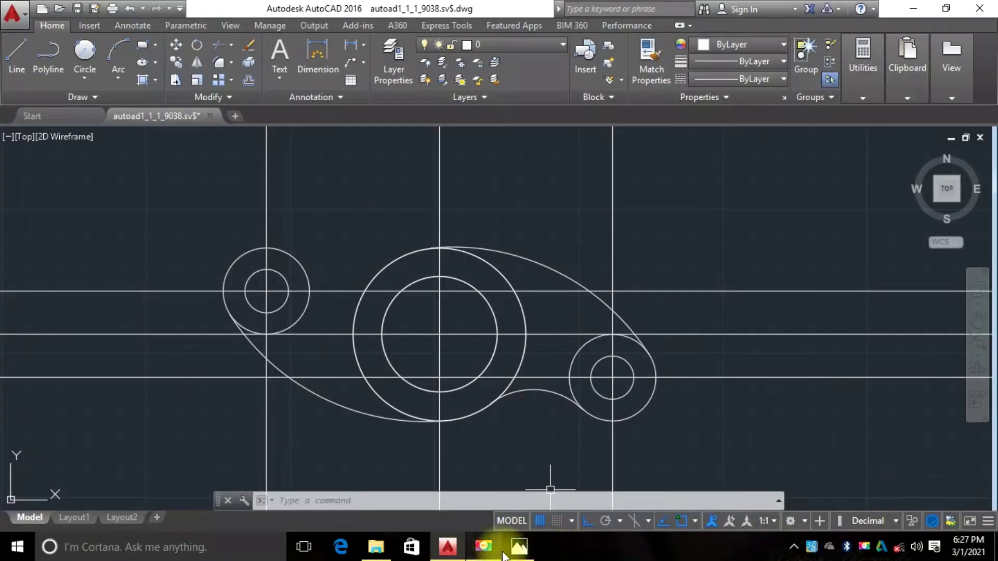
click(520, 548)
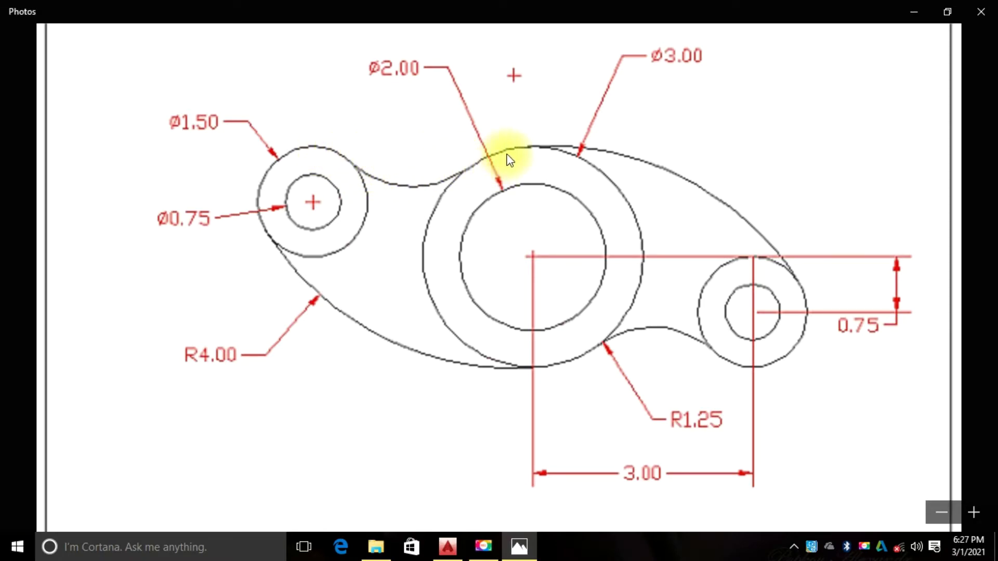
click(448, 554)
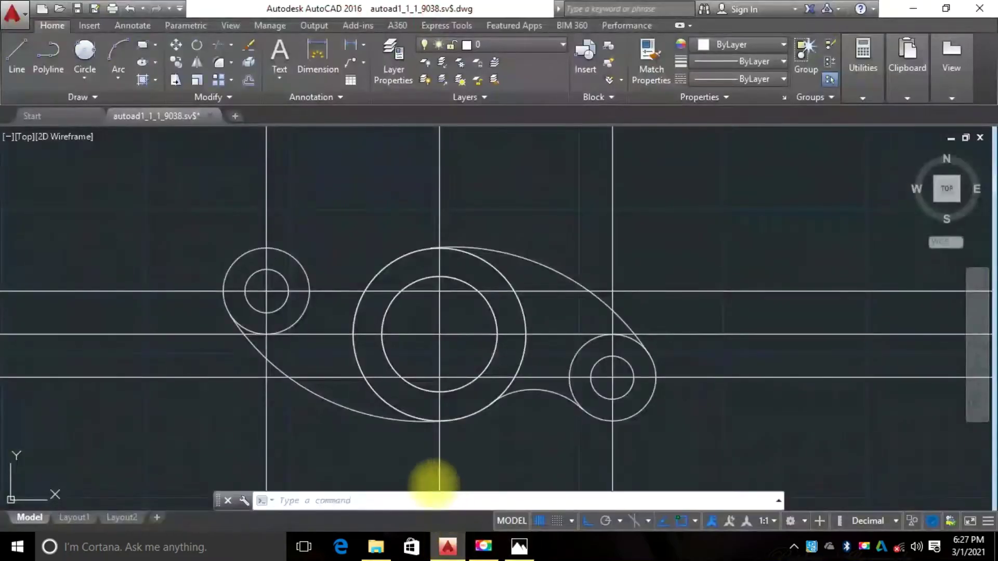
Draw a circle of radius 1.25 tangent to the upper sides of the outer left circle and the outer central circle
click(84, 46)
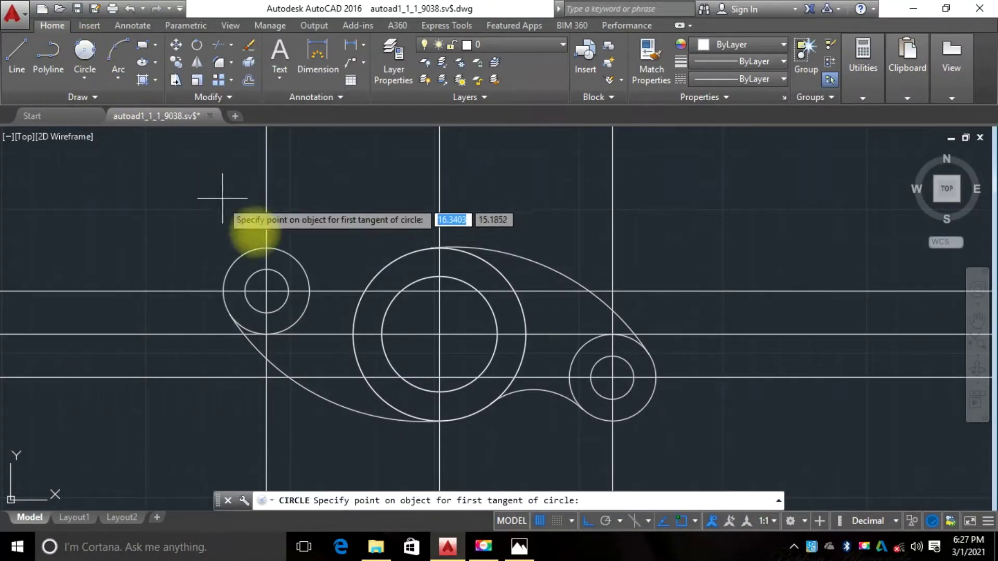
click(280, 251)
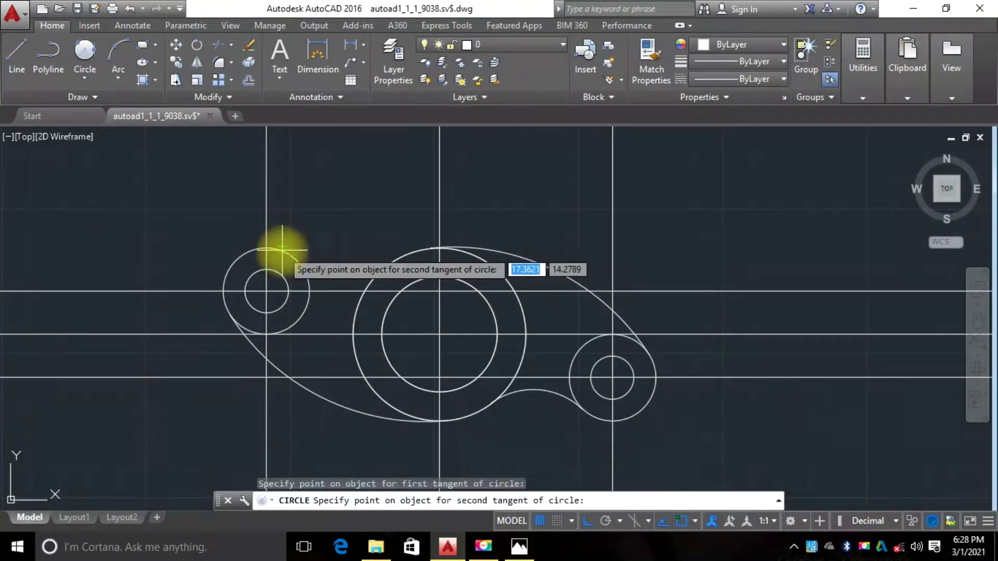
click(400, 264)
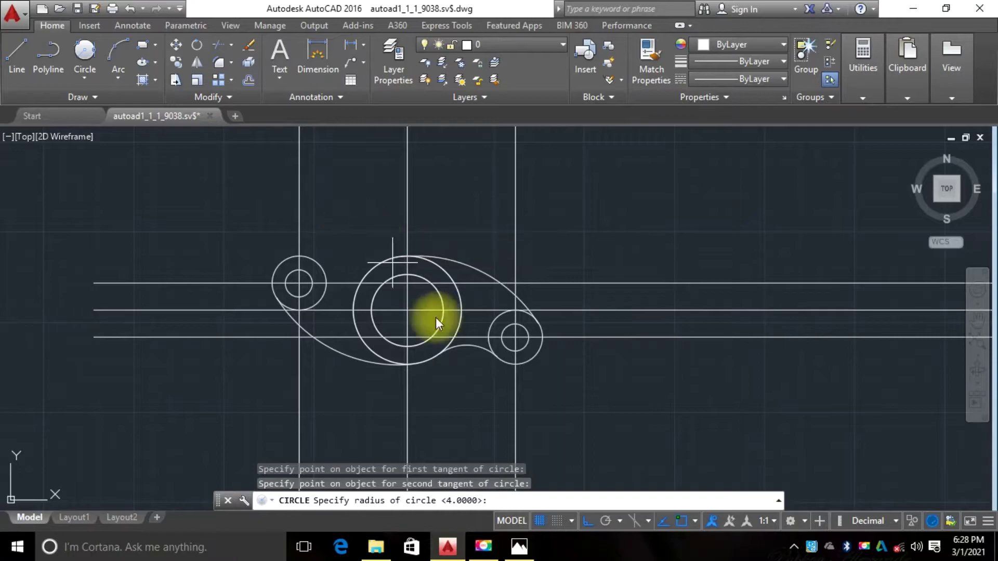
mouse_move(521, 552)
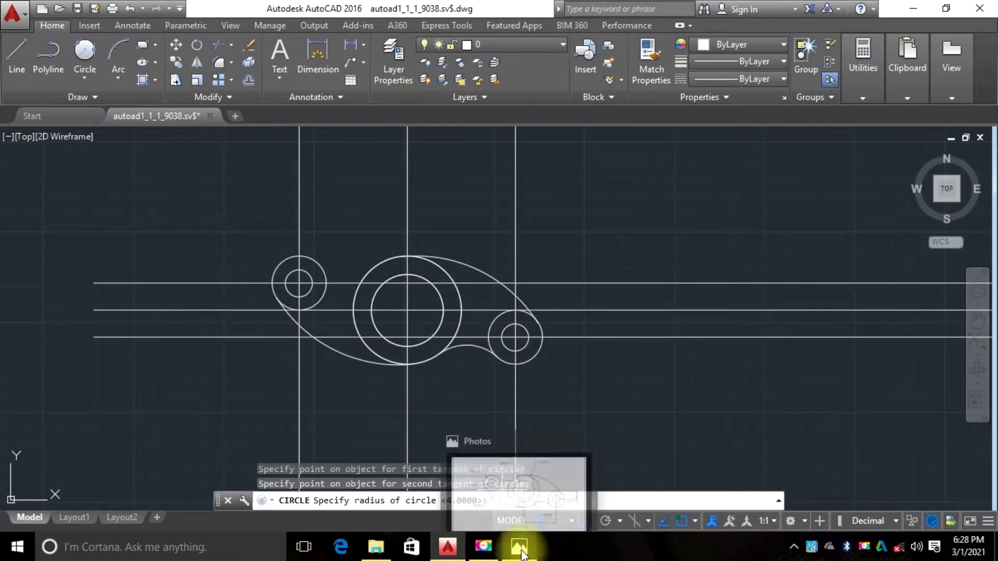
mouse_move(529, 498)
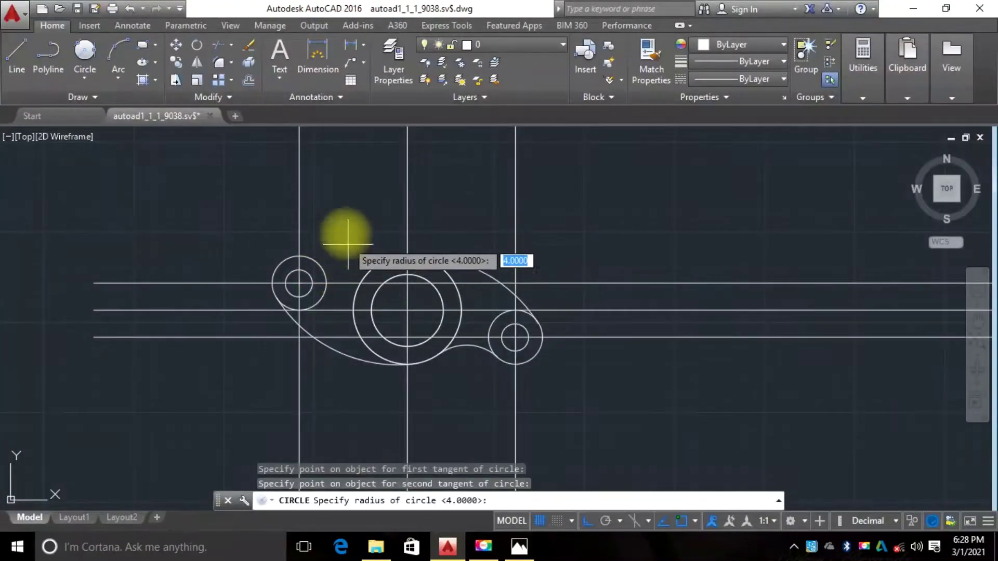
scroll(354, 208, down, 3)
scroll(338, 218, up, 3)
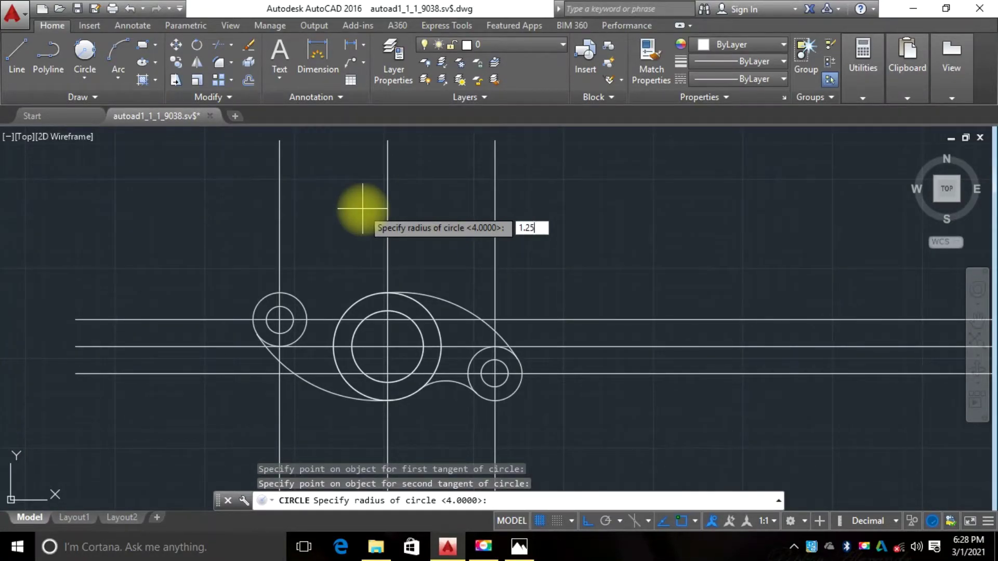
key(Return)
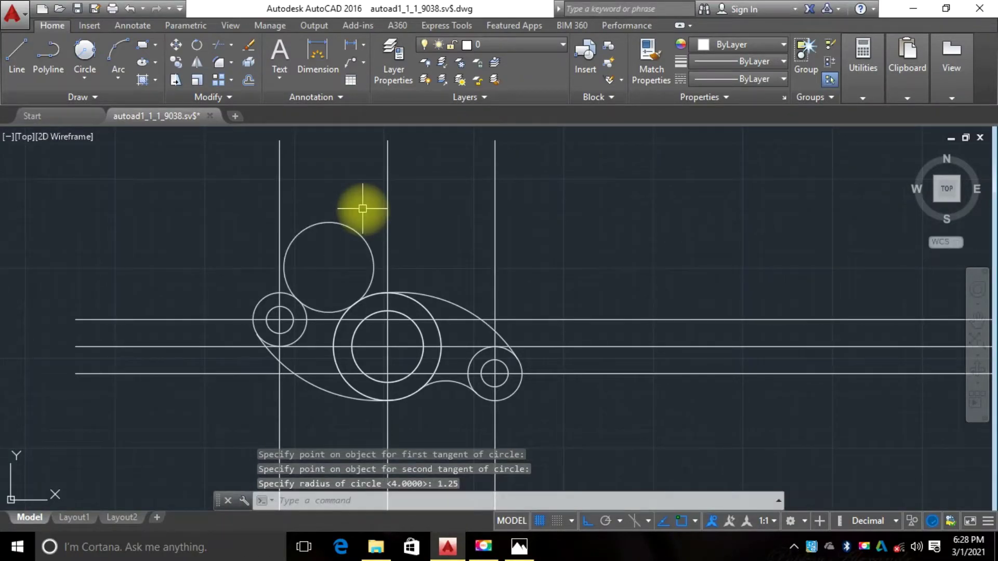
Trim away the upper part of the new tangent circle, keeping only the concave arc between the left and central circles
scroll(349, 230, up, 4)
scroll(390, 234, down, 2)
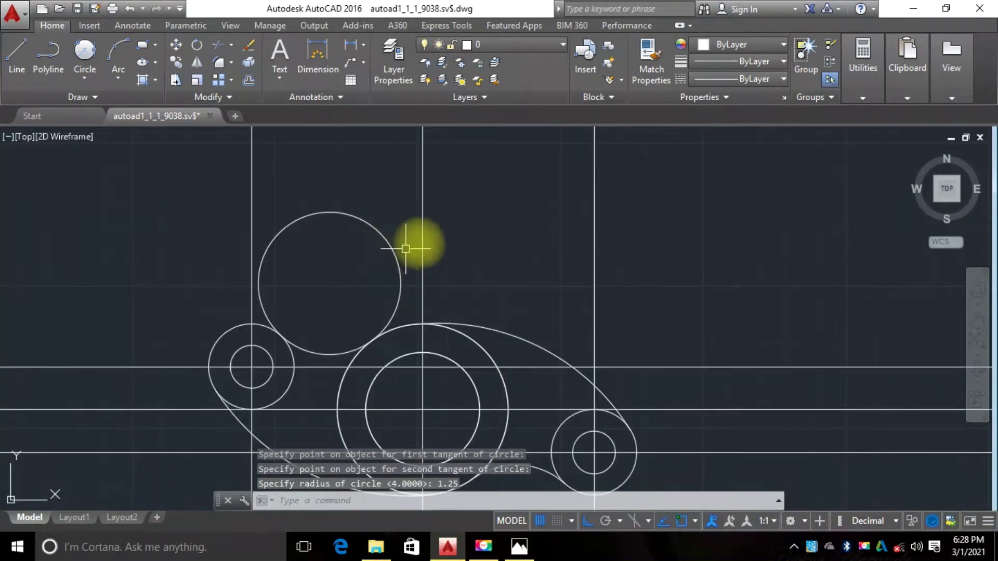
click(497, 193)
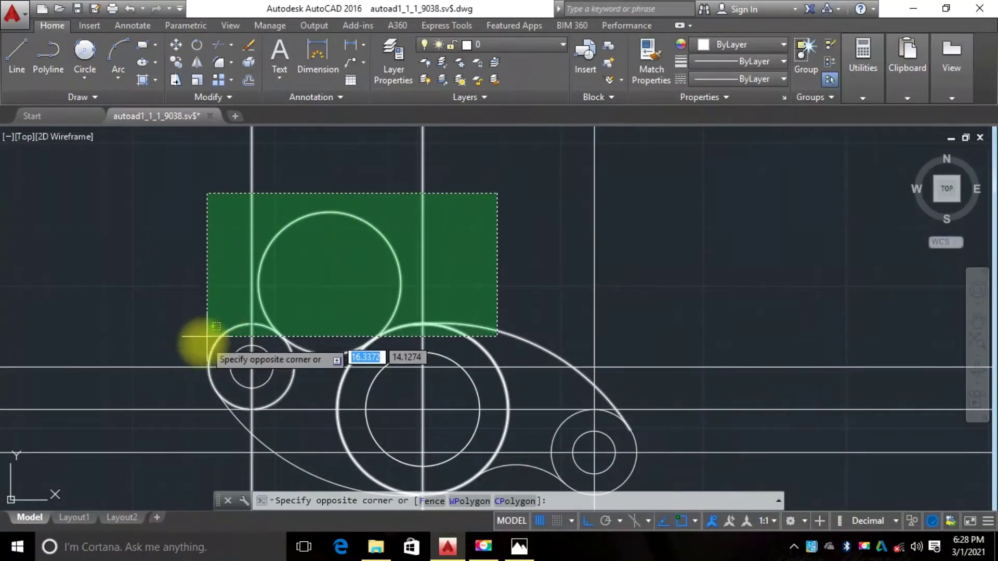
click(176, 372)
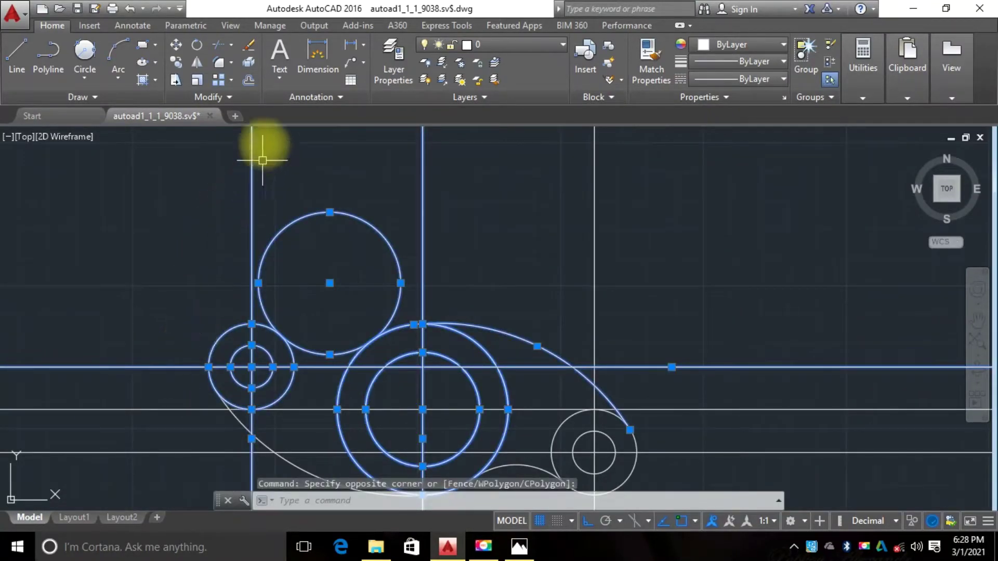
click(218, 46)
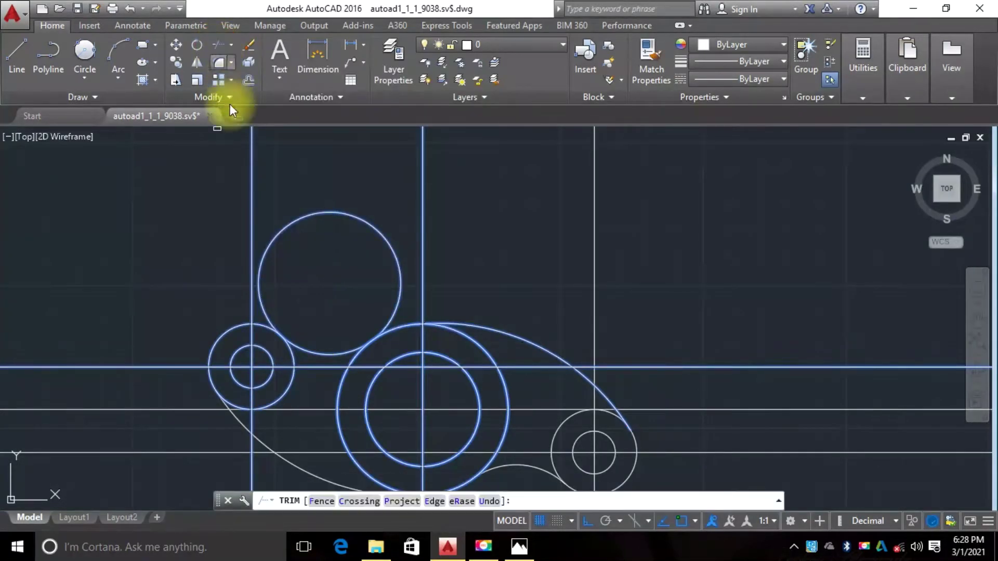
click(333, 214)
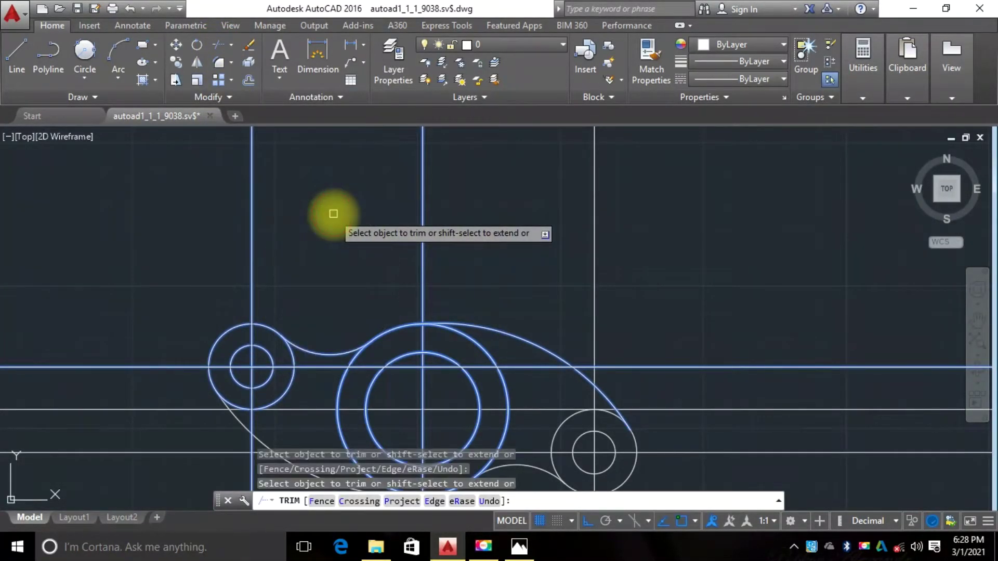
right_click(331, 216)
click(362, 223)
Examine the completed link outline, especially the left circles and the arcs joining them to the central circle
scroll(362, 224, down, 4)
scroll(346, 279, up, 6)
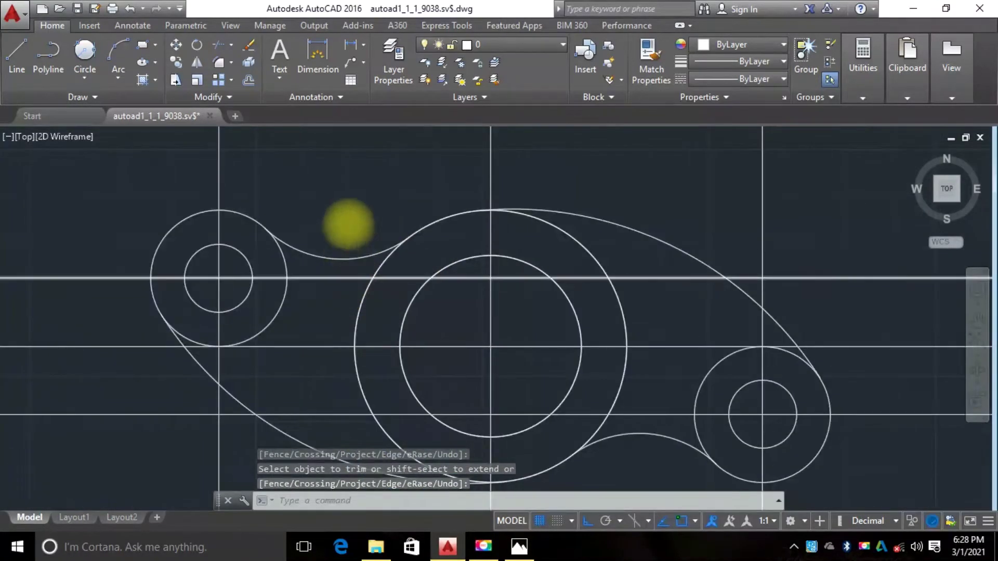
scroll(349, 224, down, 4)
scroll(309, 296, down, 2)
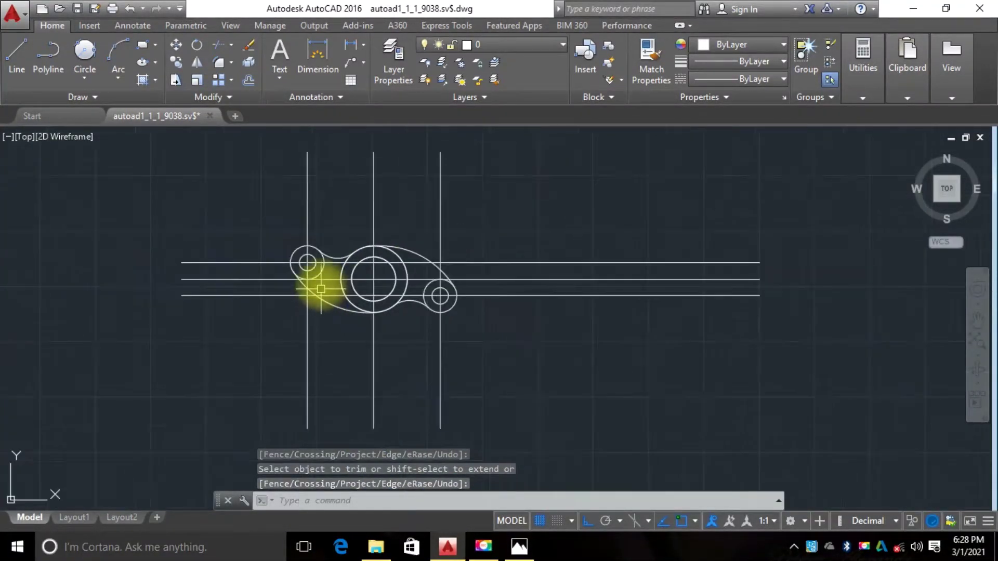
scroll(323, 279, up, 4)
scroll(359, 245, down, 2)
scroll(335, 278, up, 2)
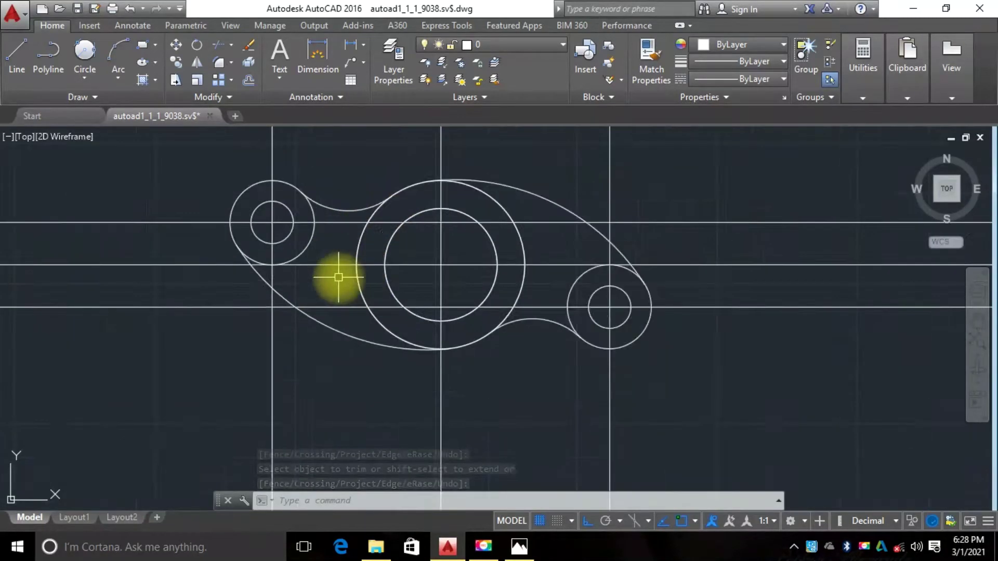
scroll(315, 302, down, 2)
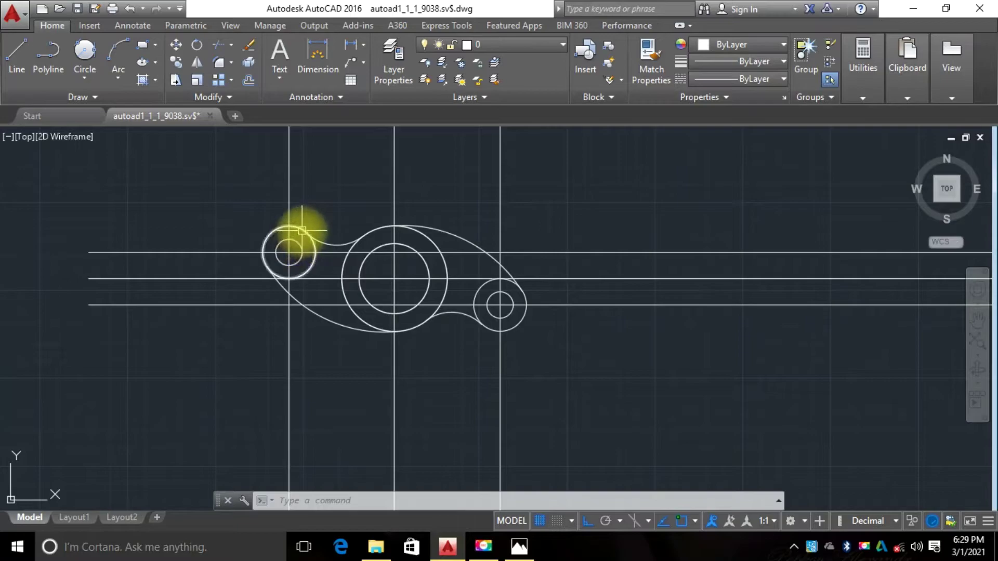
mouse_move(302, 230)
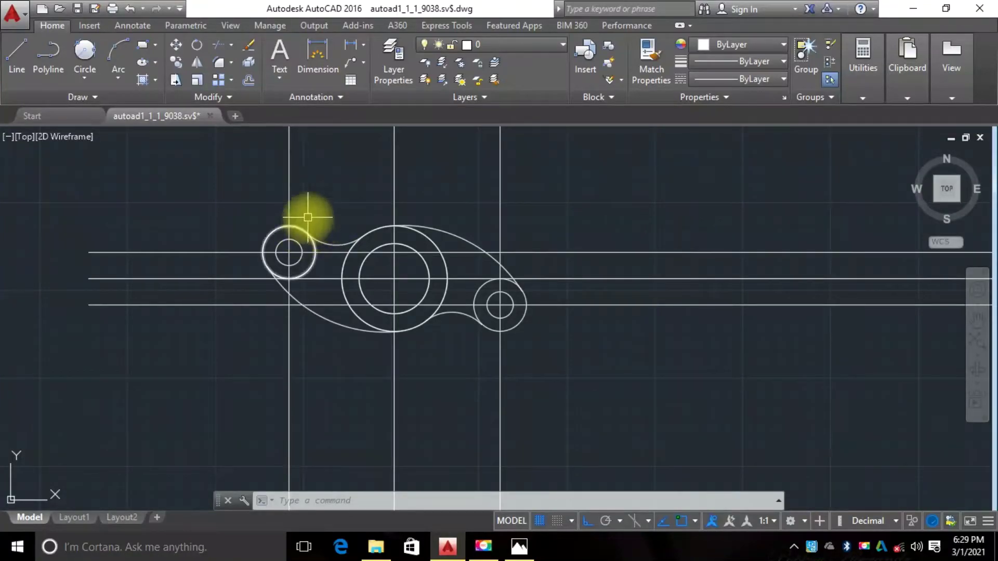
scroll(307, 219, down, 1)
scroll(297, 232, up, 4)
scroll(327, 222, down, 3)
scroll(314, 238, up, 4)
scroll(330, 232, down, 5)
scroll(338, 238, up, 4)
scroll(351, 241, down, 1)
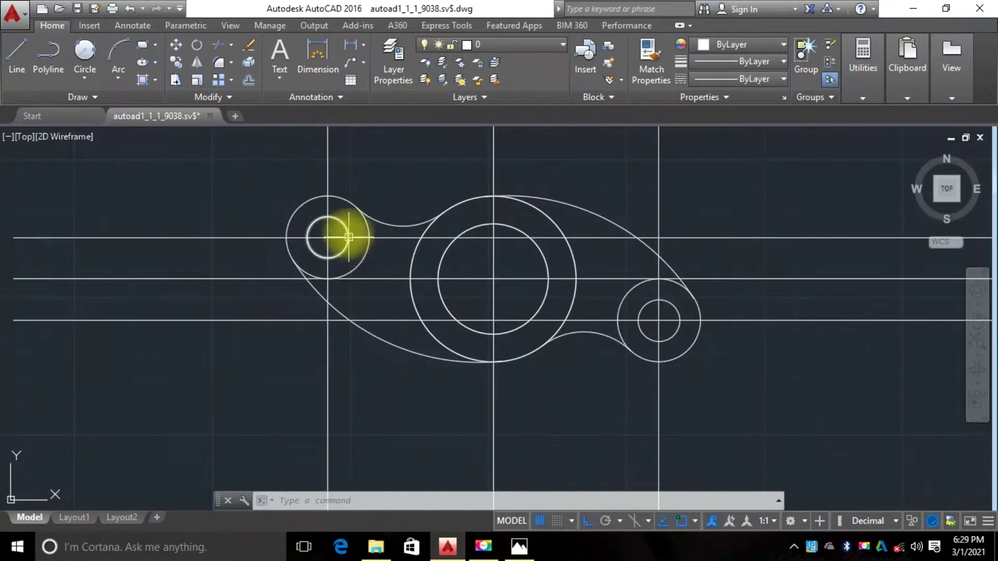
scroll(350, 211, up, 2)
scroll(351, 207, down, 2)
scroll(352, 205, up, 2)
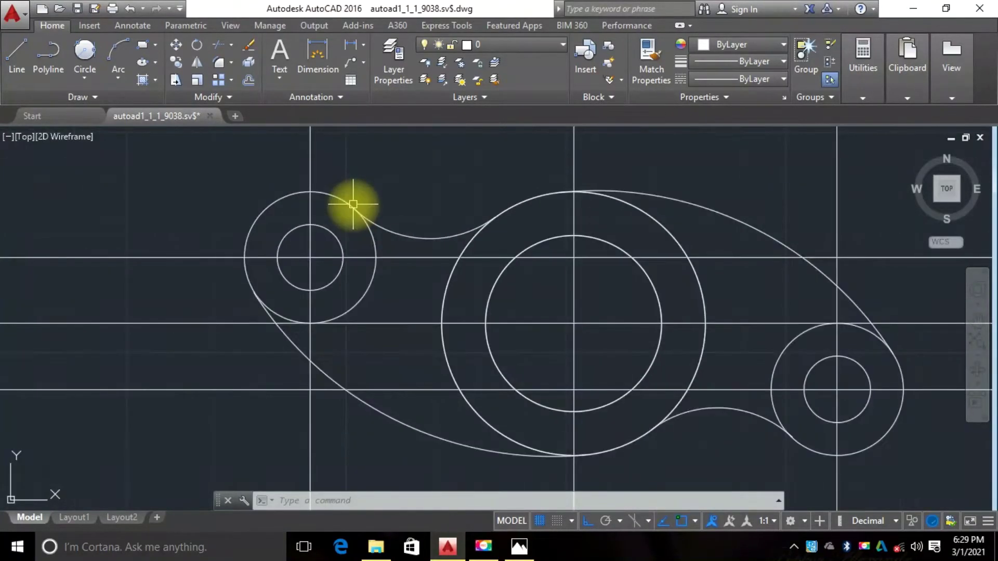
scroll(363, 208, down, 6)
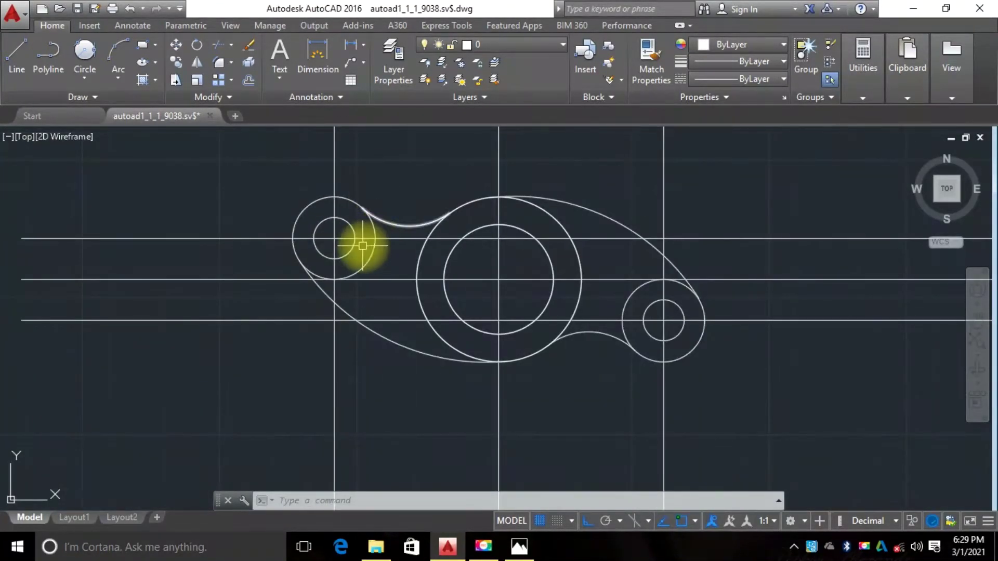
scroll(361, 271, up, 2)
scroll(379, 265, down, 2)
scroll(386, 262, up, 4)
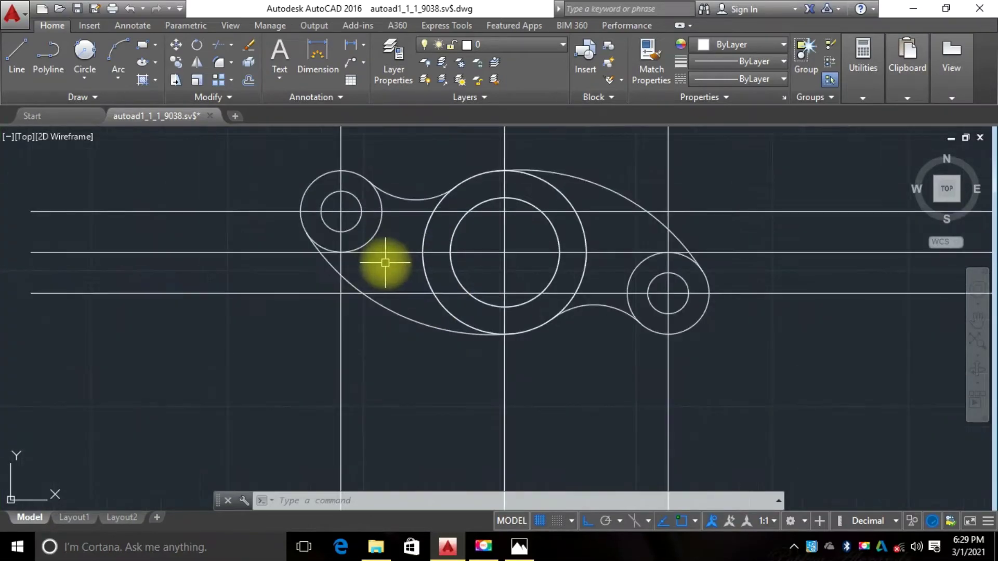
scroll(389, 263, down, 2)
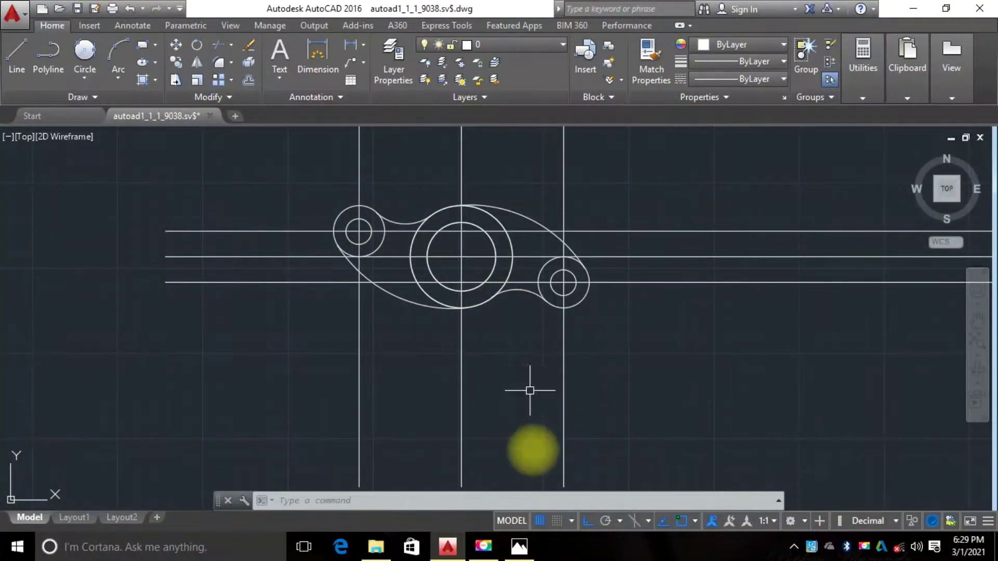
Switch to the reference drawing in Photos to check its dimensions, and return to AutoCAD
click(520, 541)
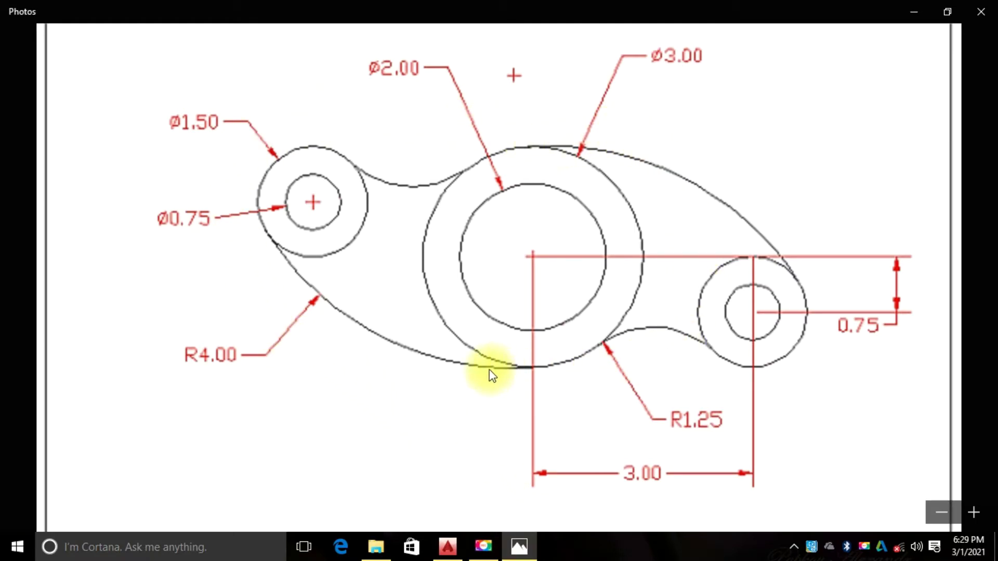
click(446, 553)
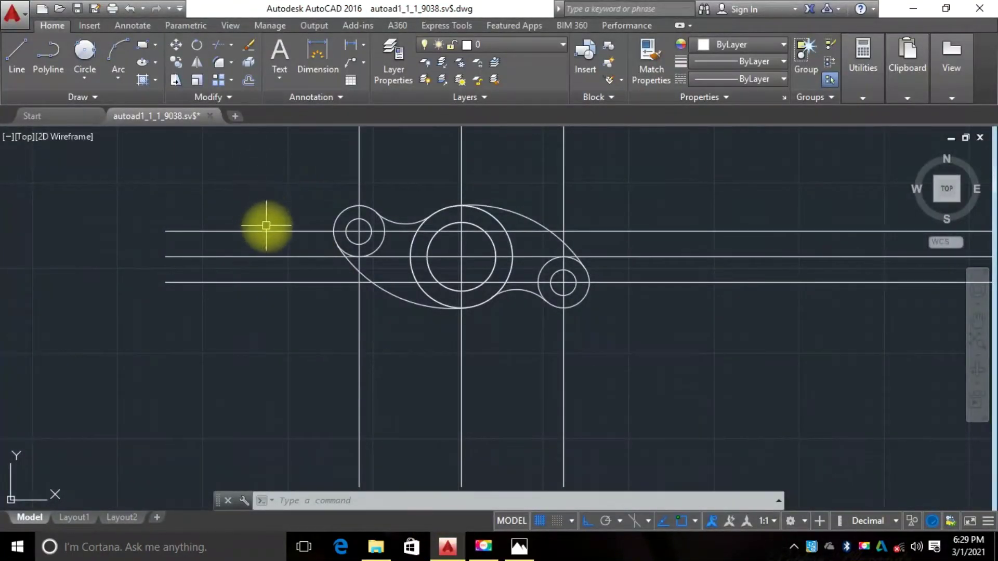
scroll(307, 201, down, 3)
scroll(301, 229, up, 2)
scroll(301, 223, down, 2)
scroll(319, 217, up, 2)
scroll(307, 221, down, 2)
scroll(312, 218, up, 3)
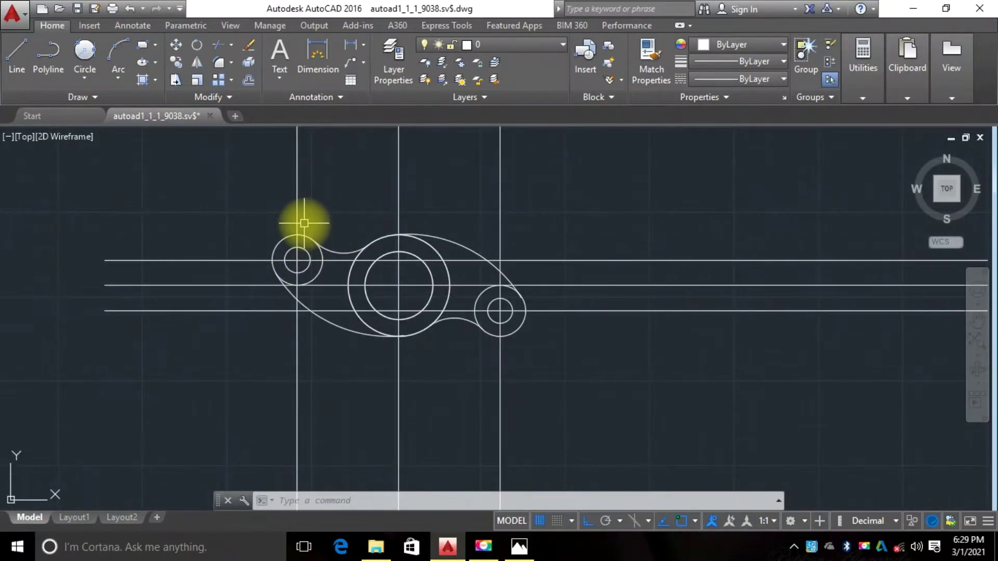
scroll(304, 223, down, 2)
scroll(301, 212, up, 2)
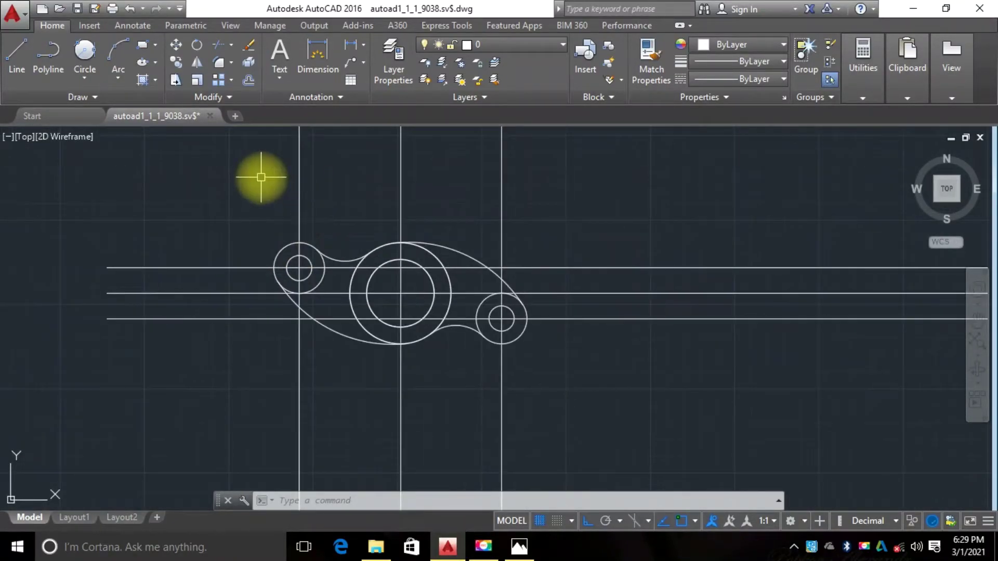
Add a diameter dimension to the outer left circle, with its text to the circle's upper left
click(316, 61)
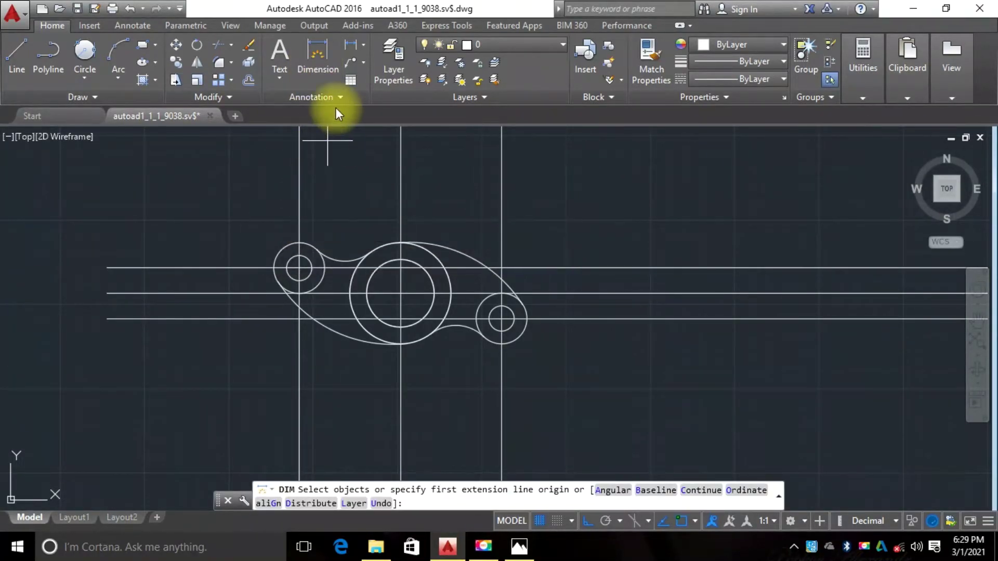
middle_drag(264, 260, 261, 260)
scroll(262, 255, up, 6)
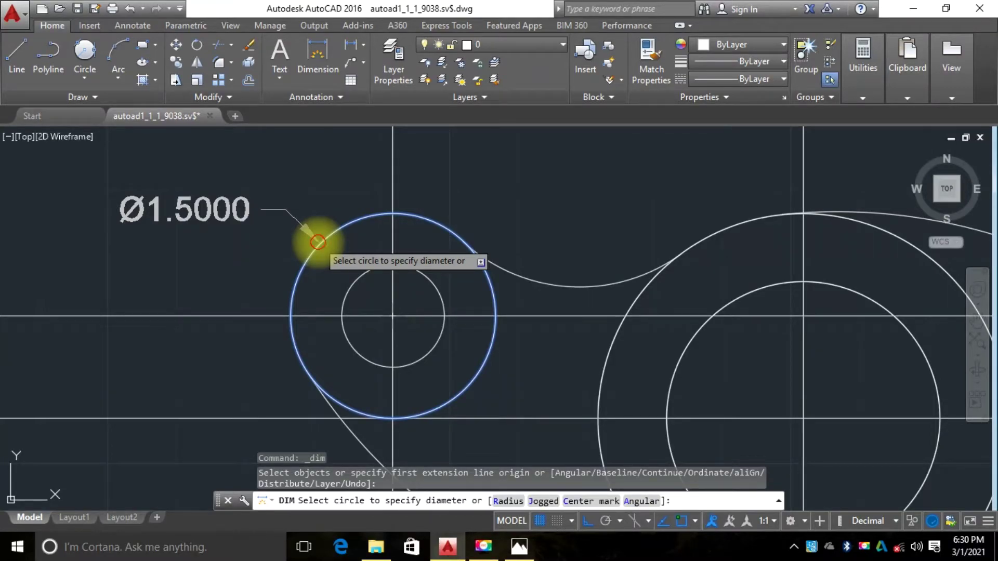
click(318, 242)
scroll(318, 233, down, 2)
scroll(288, 224, up, 2)
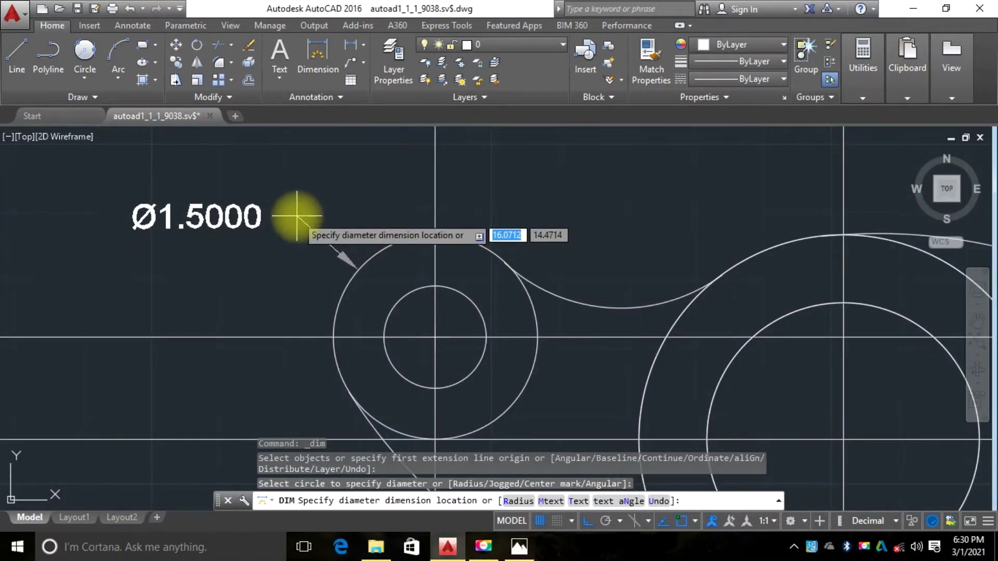
click(290, 178)
Add a diameter dimension to the inner left circle, with its text outside the link to the lower left
scroll(366, 216, down, 3)
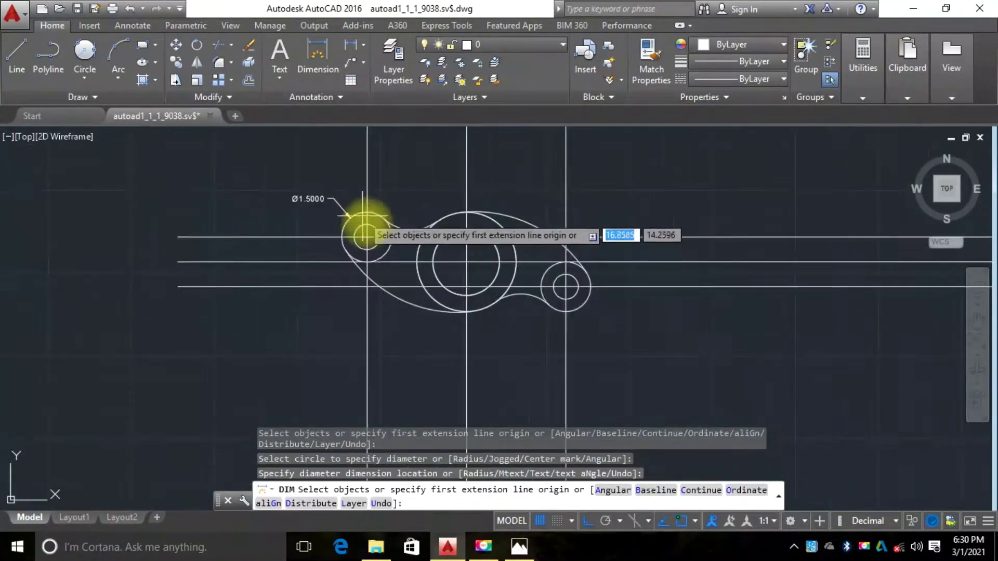
scroll(356, 268, up, 5)
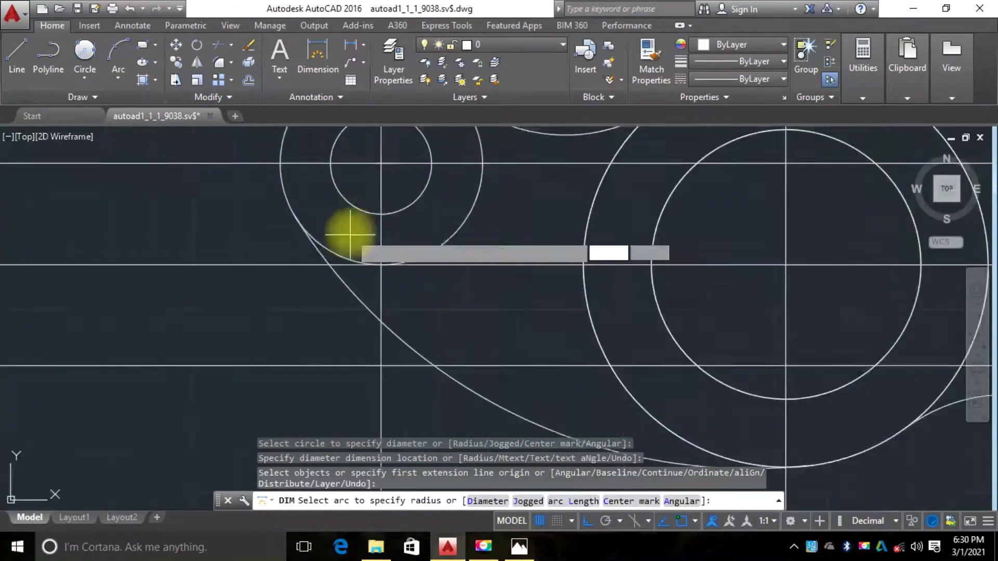
click(344, 200)
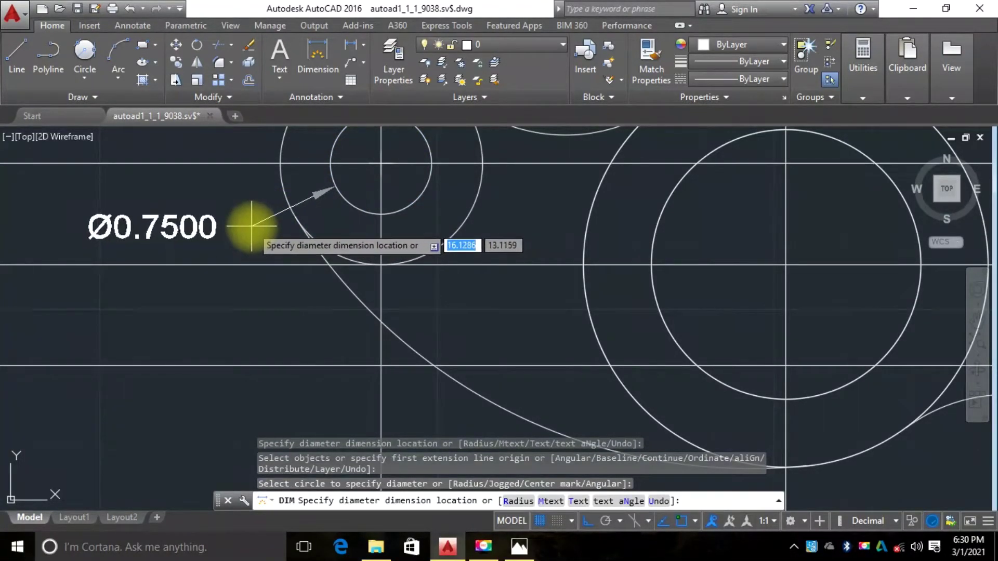
click(252, 225)
Add a radius dimension to the large lower-left arc, with its text outside the link to the arc's lower left
scroll(256, 228, down, 4)
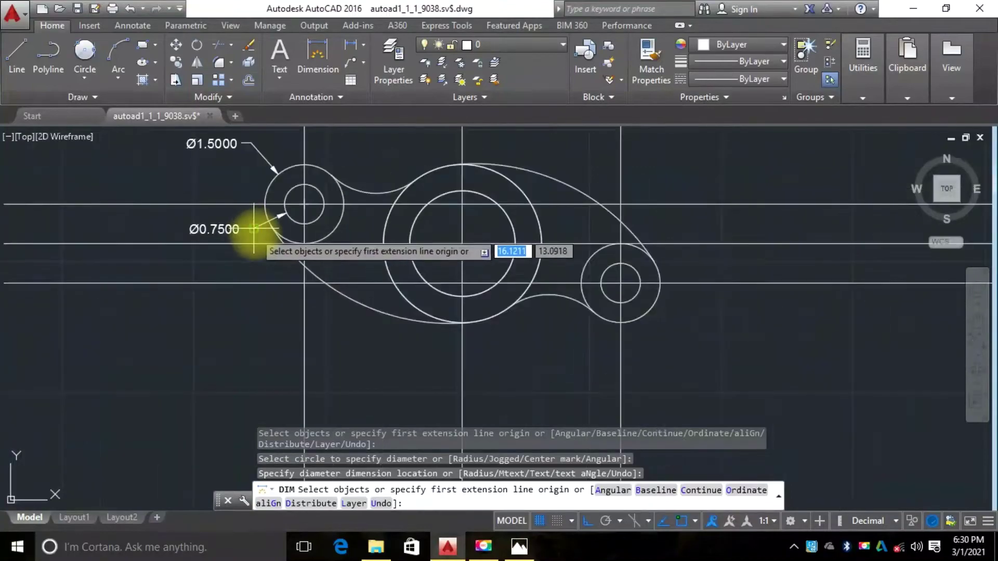
scroll(245, 285, down, 2)
scroll(281, 293, up, 4)
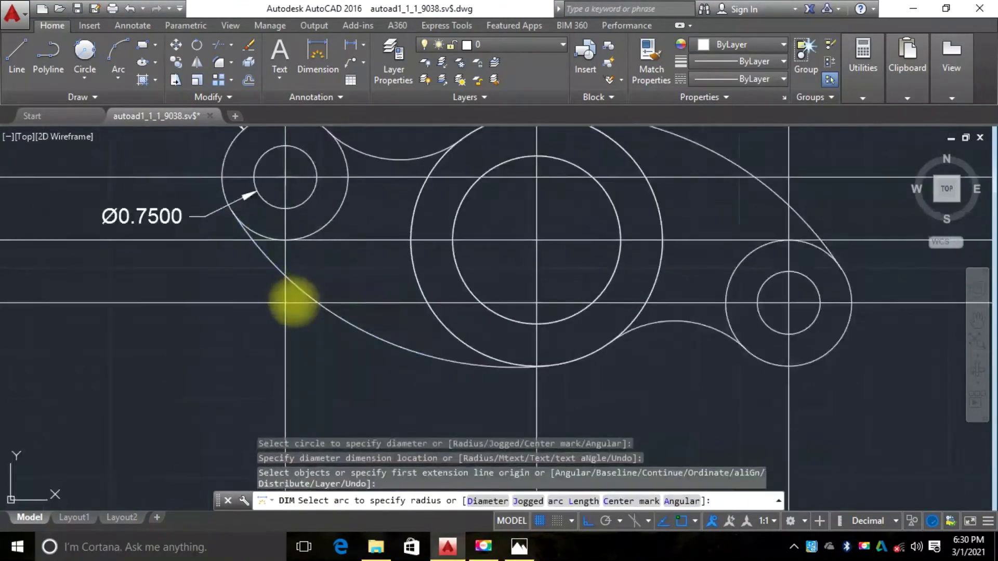
scroll(281, 291, down, 4)
scroll(272, 304, up, 3)
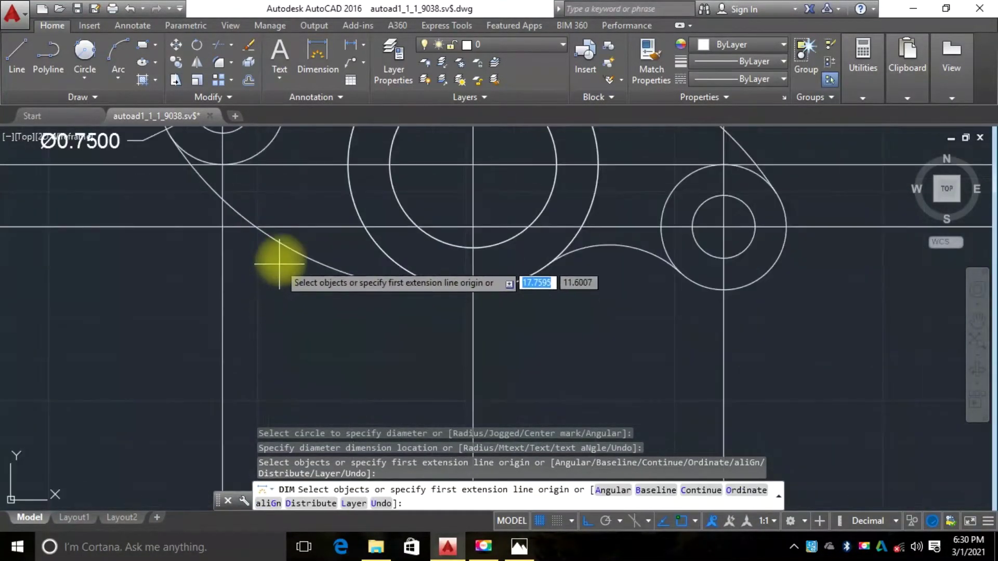
click(288, 250)
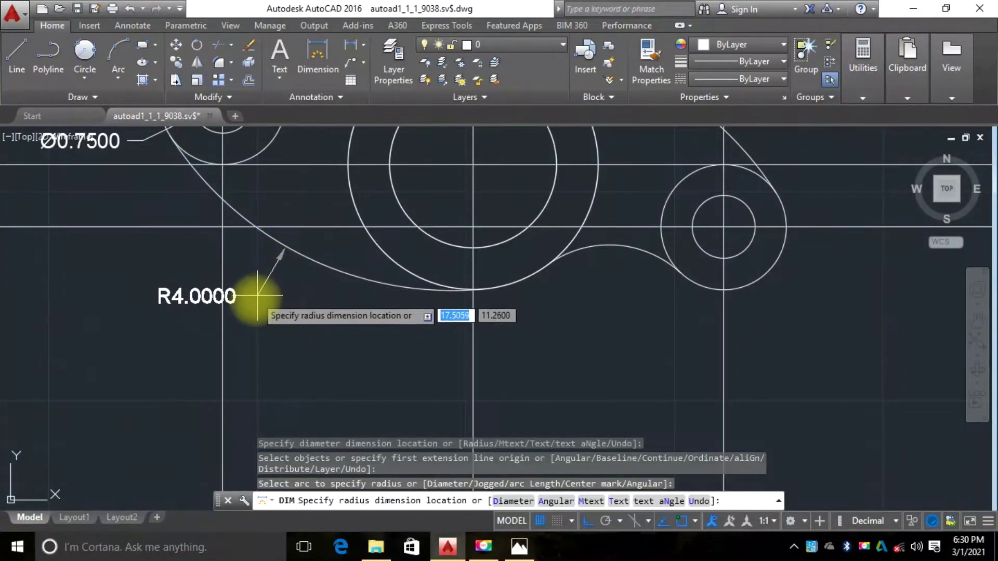
click(235, 313)
scroll(268, 285, down, 4)
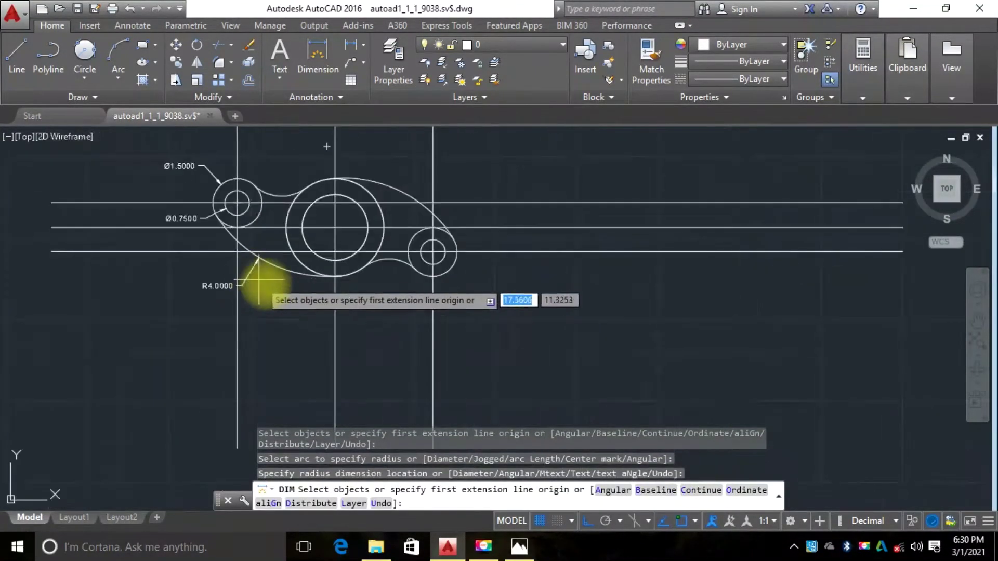
Add a radius dimension to the small concave arc beside the right circles, with its text below the link
scroll(379, 265, up, 4)
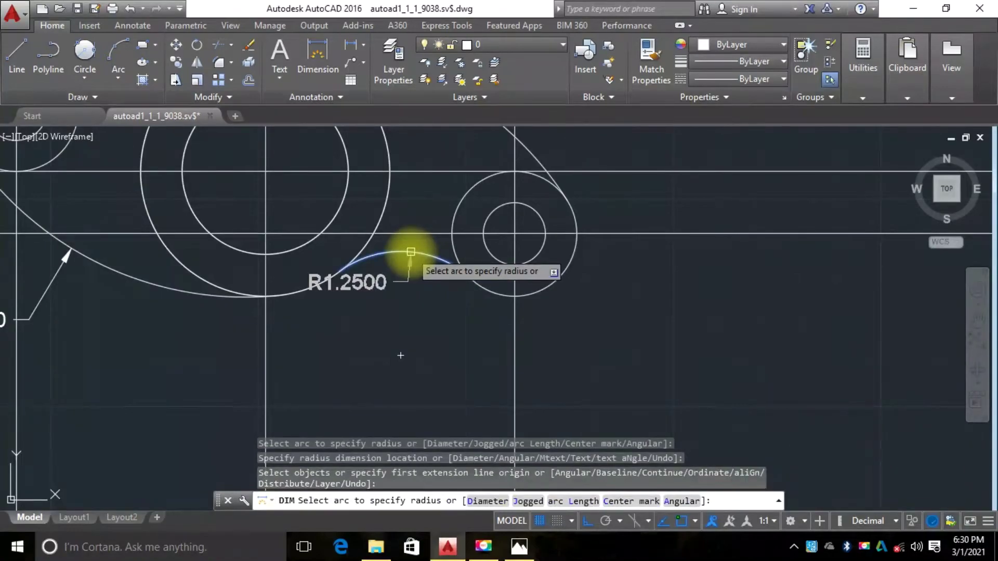
click(408, 253)
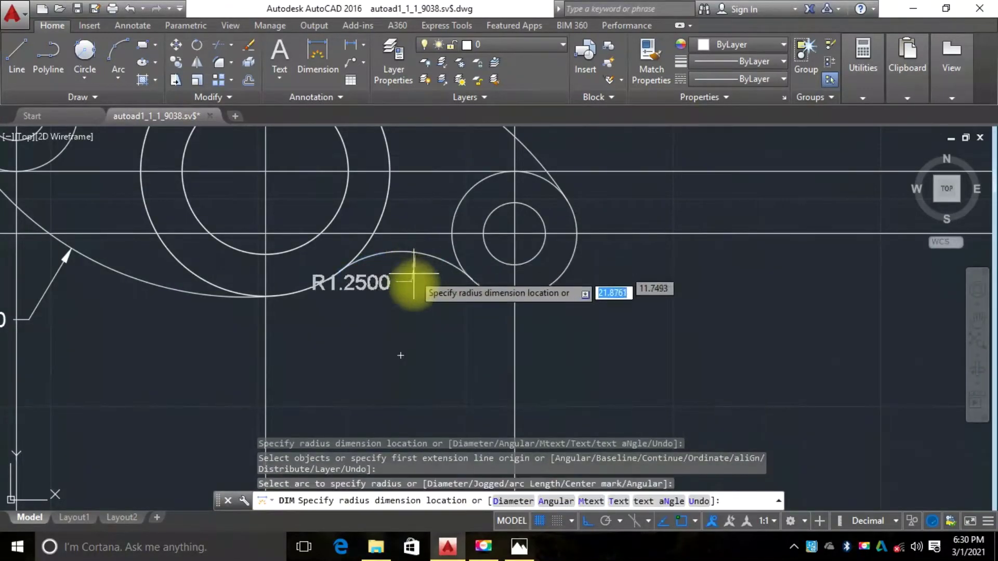
click(406, 334)
scroll(457, 338, down, 3)
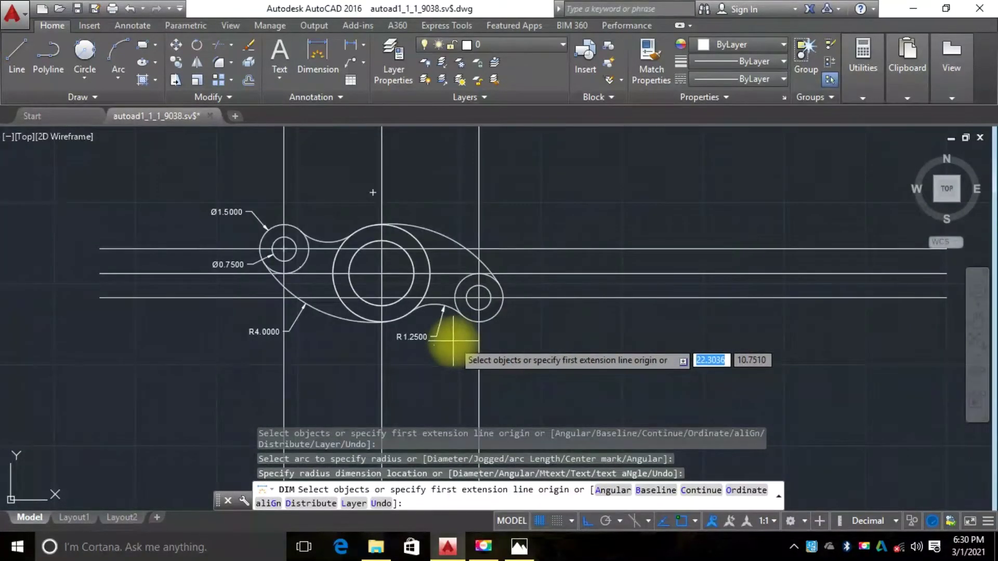
Add a diameter dimension to the inner central circle, with its text above the link to the circle's upper left
scroll(457, 338, up, 3)
scroll(290, 252, down, 3)
scroll(274, 225, up, 1)
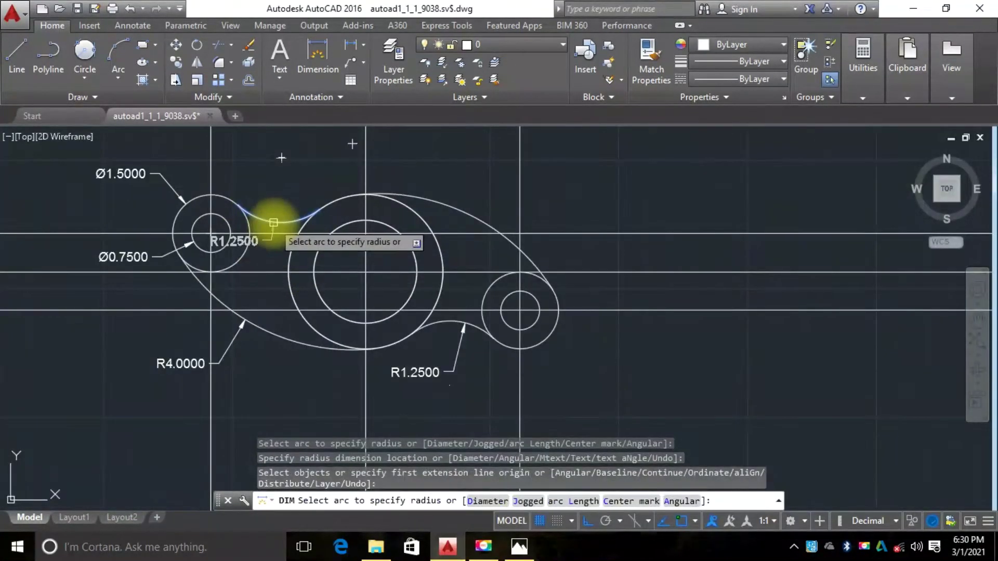
click(349, 222)
scroll(329, 197, up, 3)
scroll(334, 204, down, 2)
scroll(341, 196, up, 2)
scroll(340, 195, up, 1)
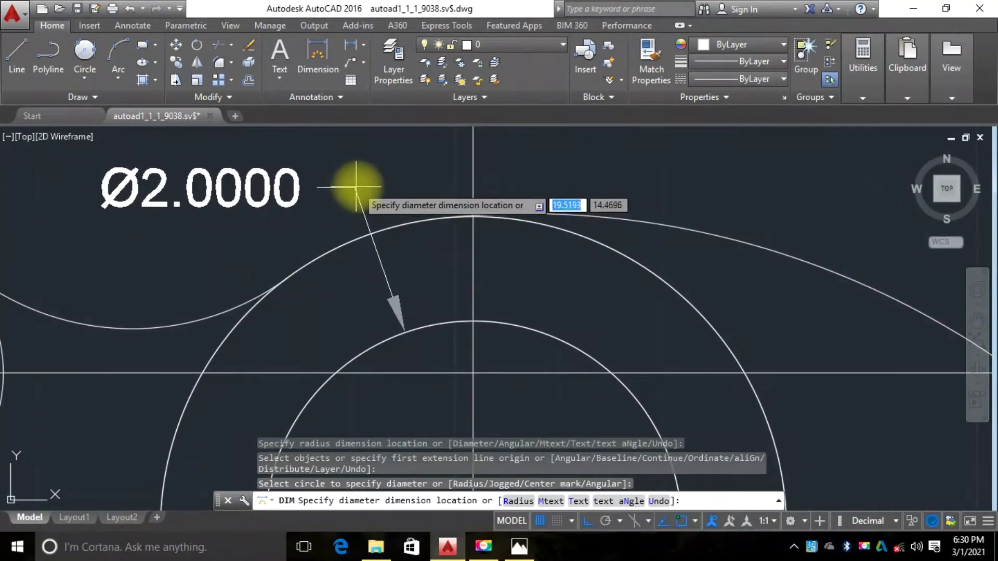
scroll(359, 191, down, 3)
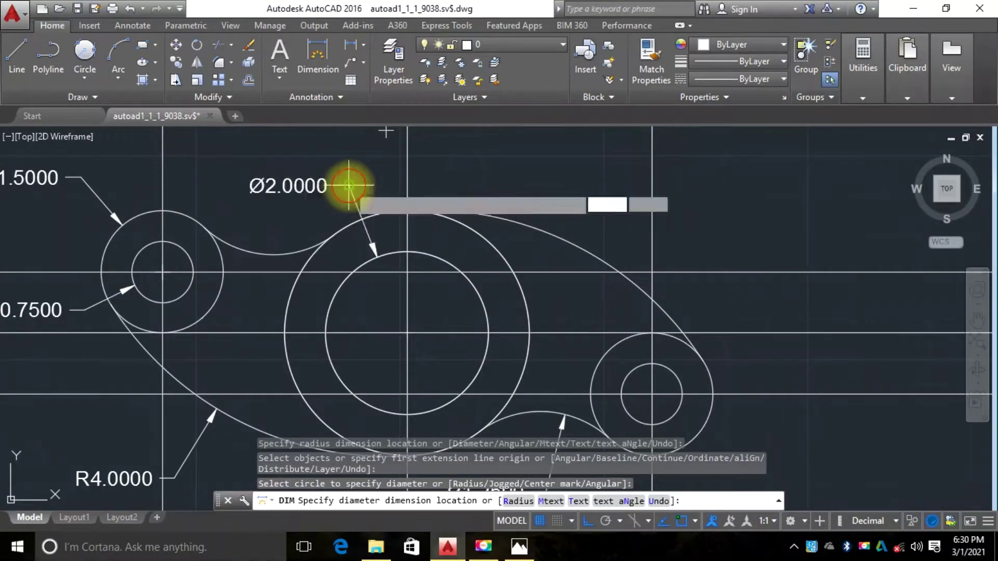
click(356, 183)
Add a diameter dimension to the outer central circle, with its text above the link to the circle's upper right
scroll(423, 260, down, 4)
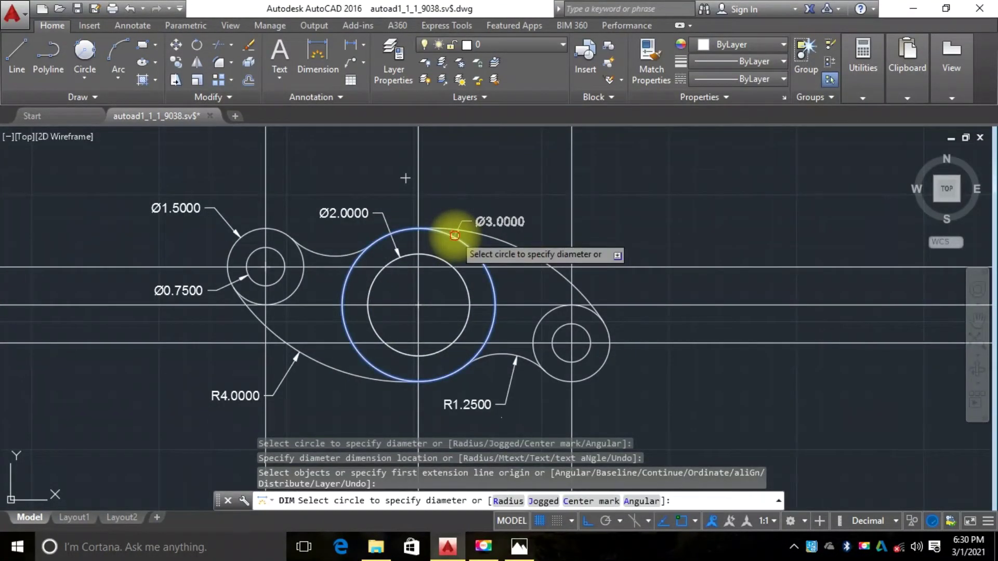
click(455, 235)
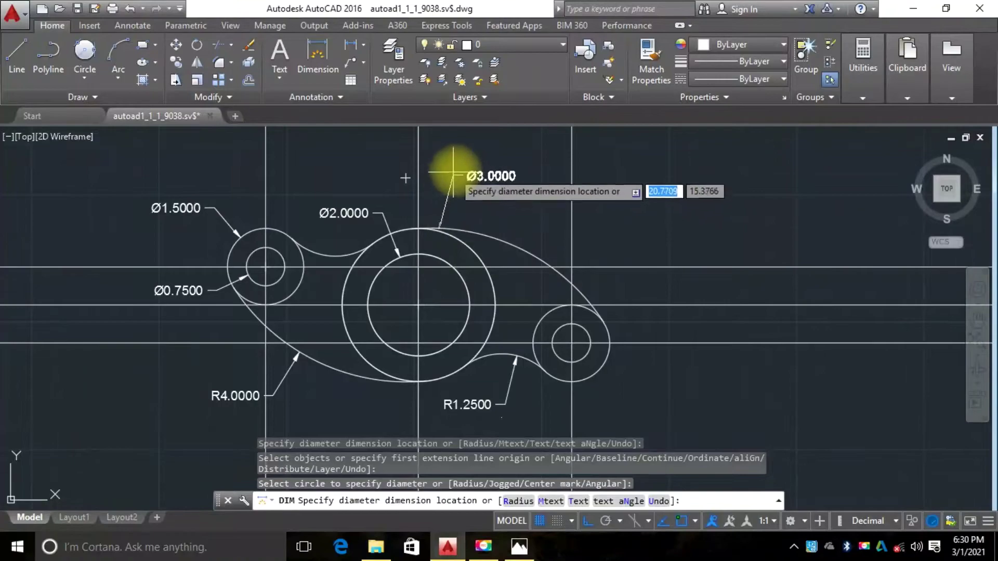
click(478, 176)
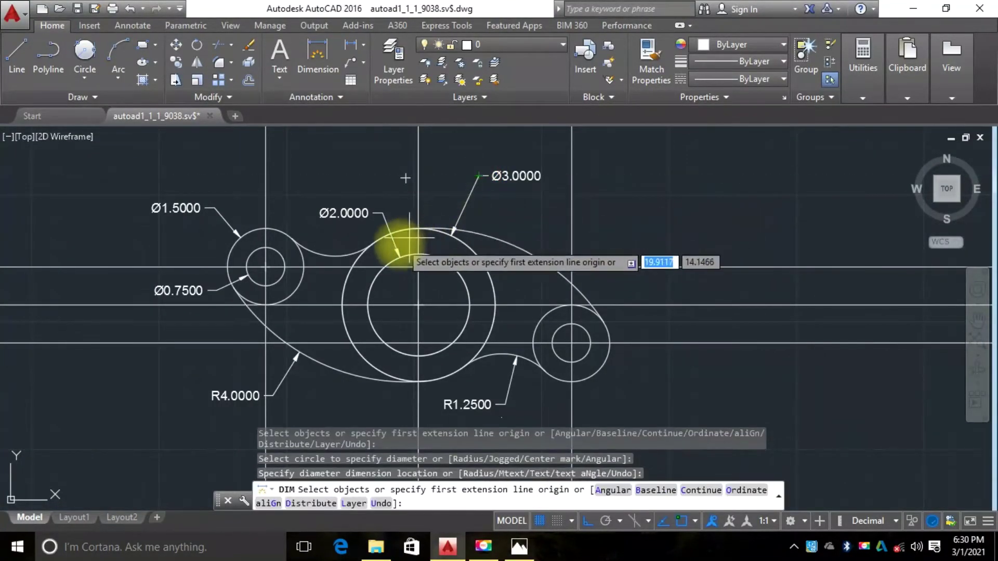
Look over the link's right side, check the remaining dimensions on the reference drawing in Photos, and return to AutoCAD
scroll(462, 295, down, 3)
scroll(494, 285, up, 3)
scroll(458, 260, down, 3)
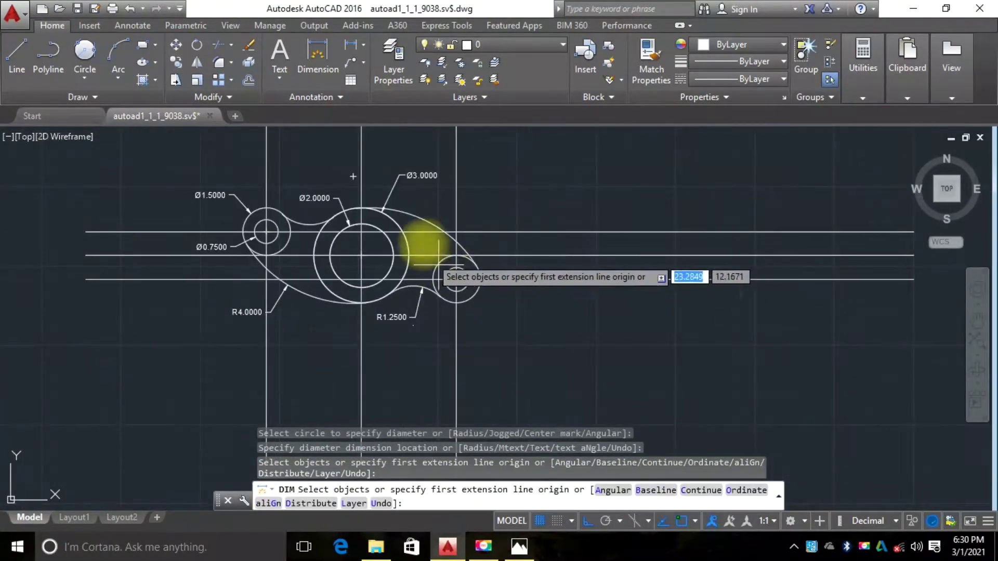
scroll(435, 213, up, 3)
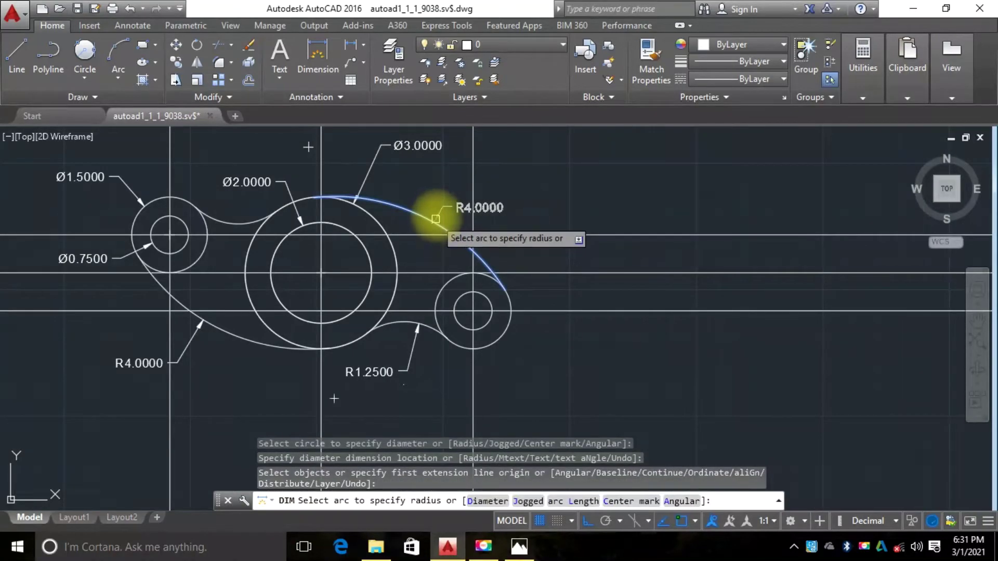
scroll(468, 249, down, 3)
scroll(468, 286, up, 3)
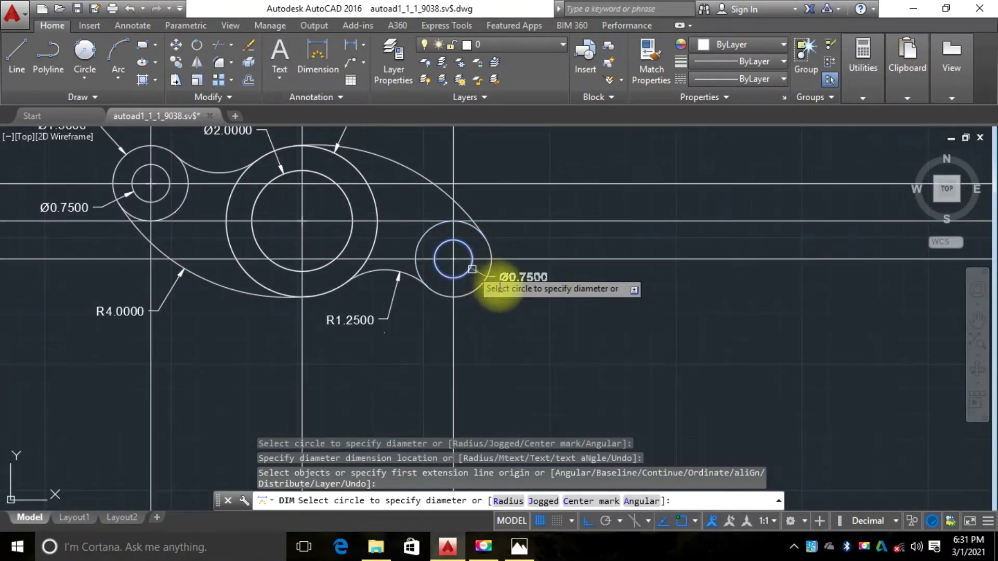
scroll(509, 296, down, 3)
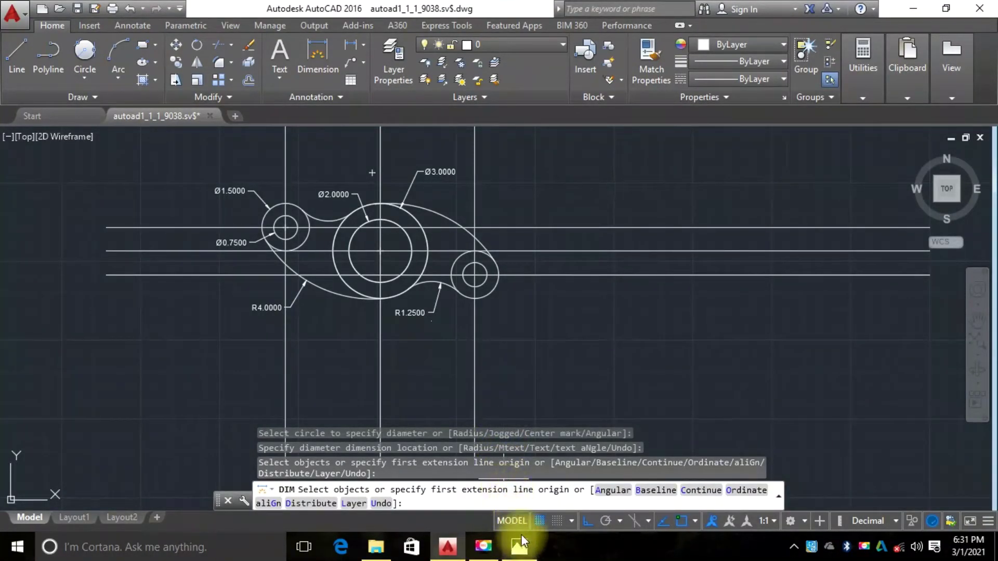
click(519, 546)
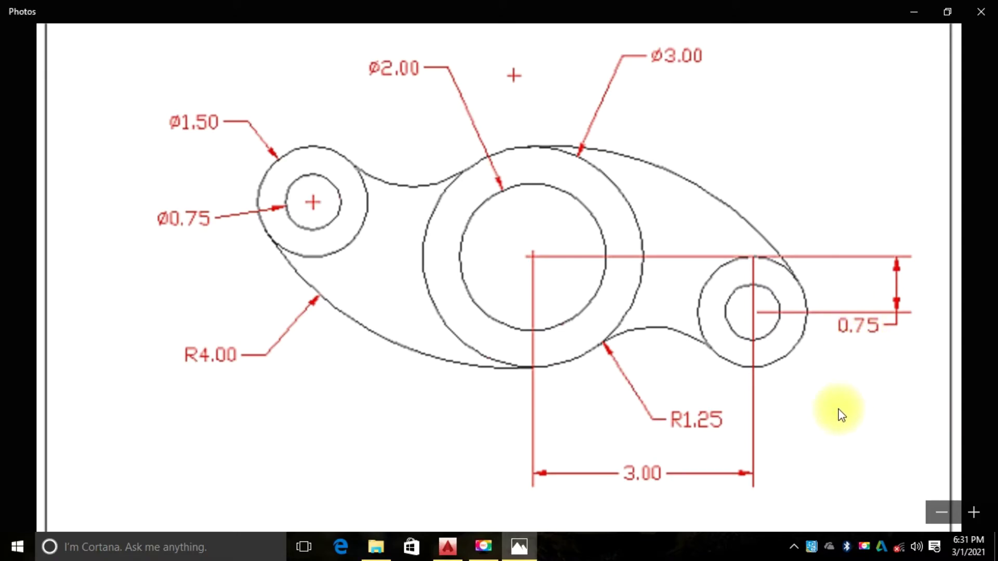
click(447, 547)
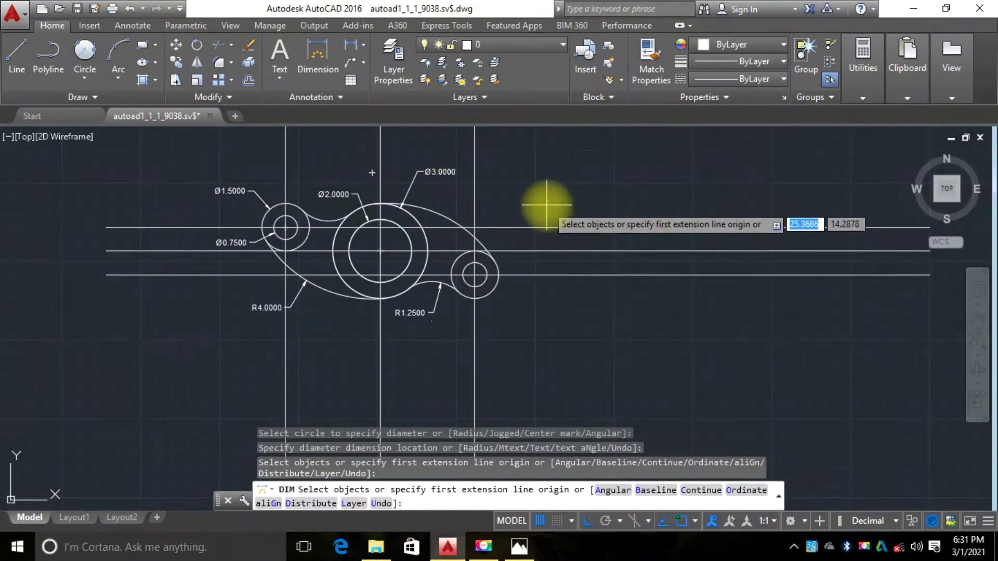
Add a horizontal dimension between the lower ends of the central and right vertical centre lines, placed just below the link
scroll(479, 207, down, 4)
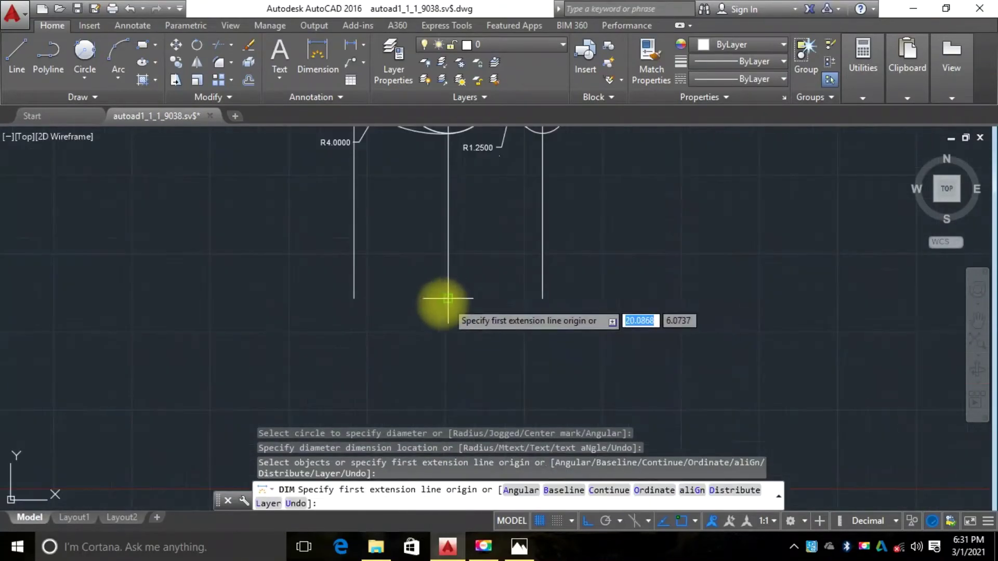
scroll(452, 271, up, 4)
scroll(465, 276, up, 2)
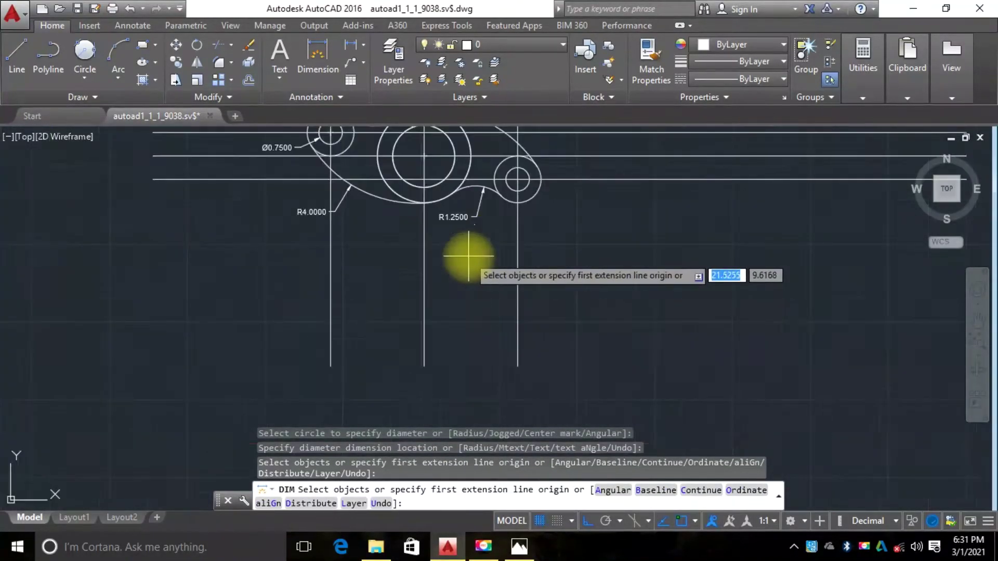
click(425, 364)
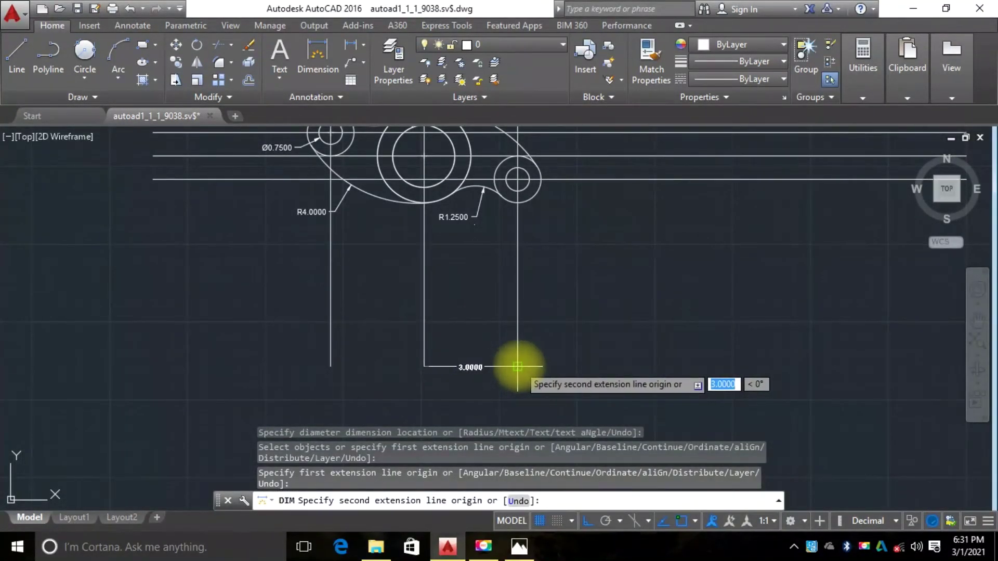
click(517, 367)
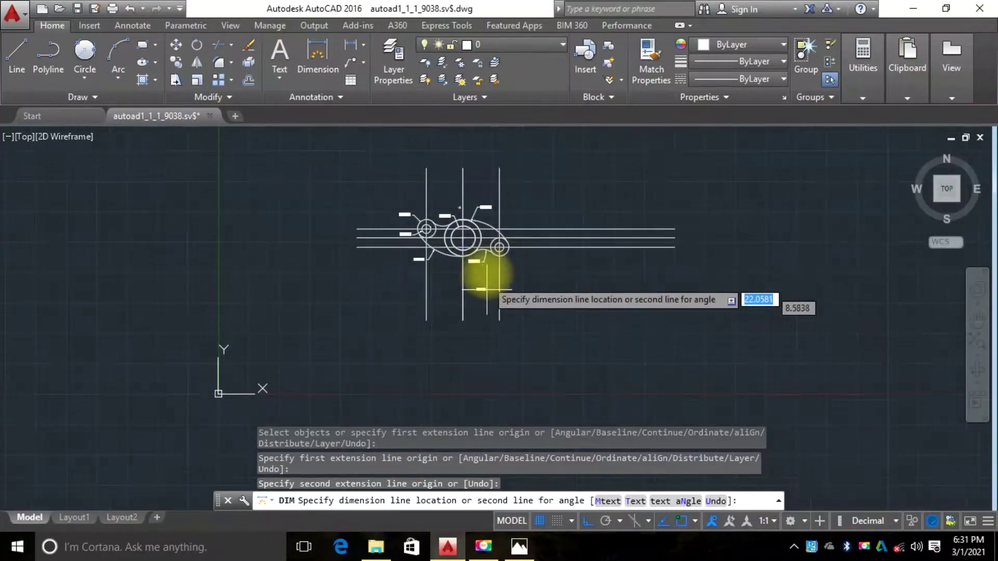
scroll(480, 312, up, 4)
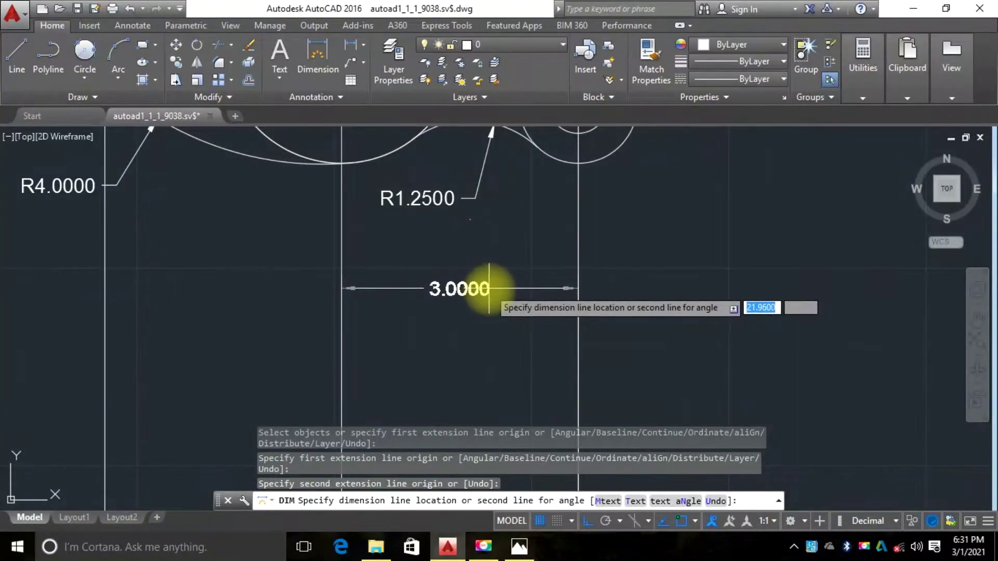
click(494, 302)
scroll(379, 266, down, 3)
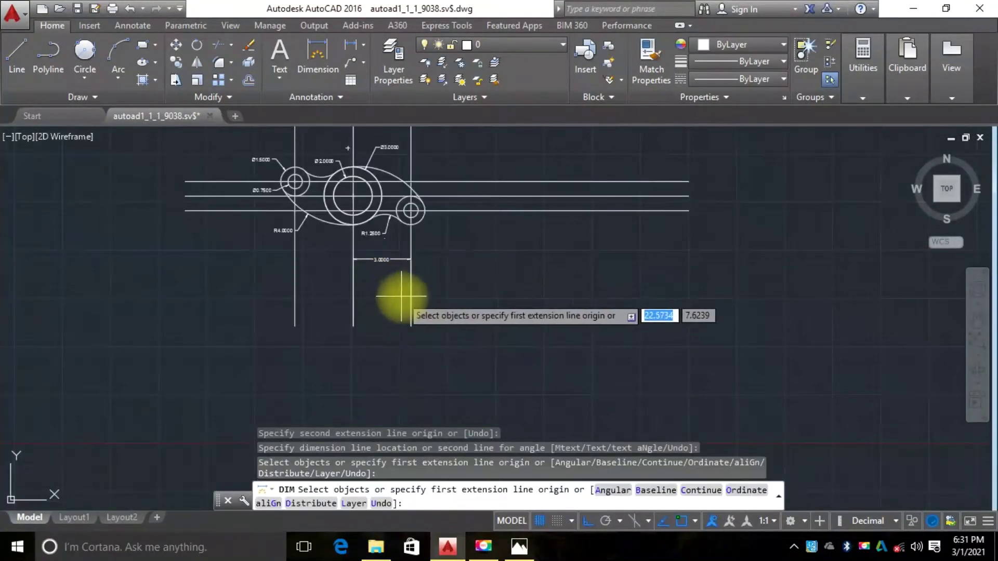
Add a vertical dimension between the ends of the middle and lower horizontal centre lines, placed just beside the link's right arm, and finish dimensioning
scroll(398, 270, up, 2)
scroll(399, 258, down, 3)
scroll(383, 263, up, 2)
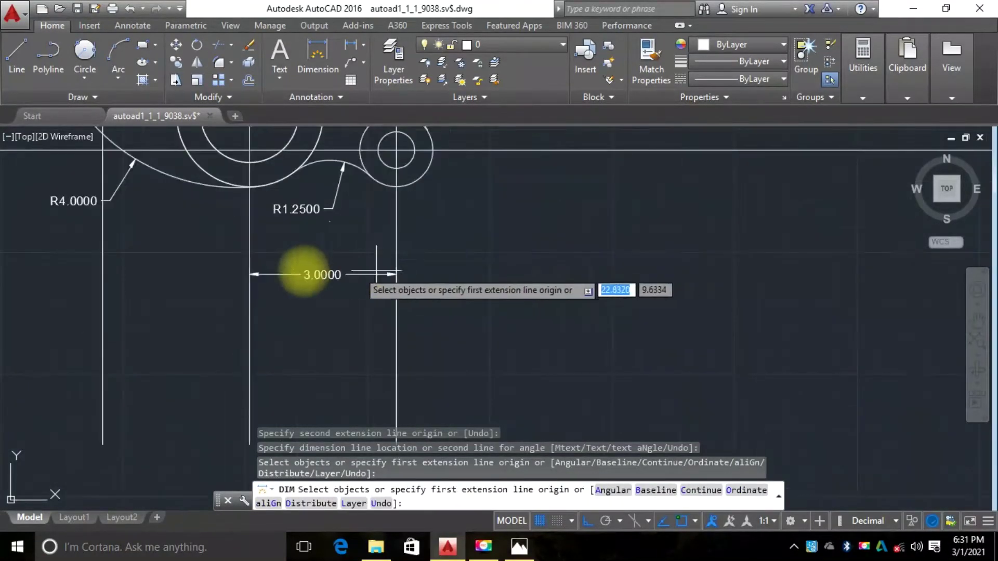
scroll(345, 267, down, 1)
scroll(363, 223, down, 4)
scroll(379, 234, up, 7)
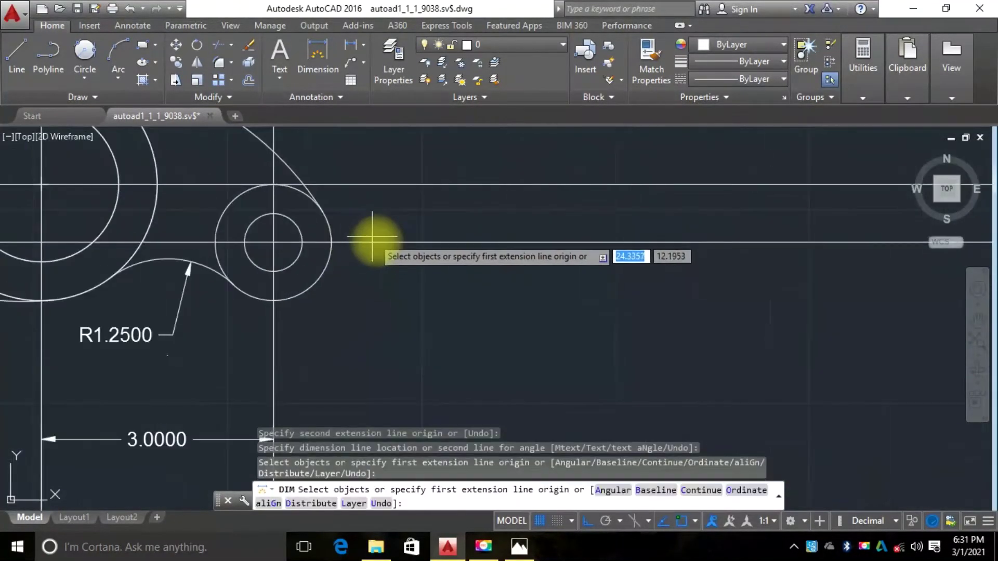
scroll(371, 228, down, 3)
scroll(345, 252, down, 4)
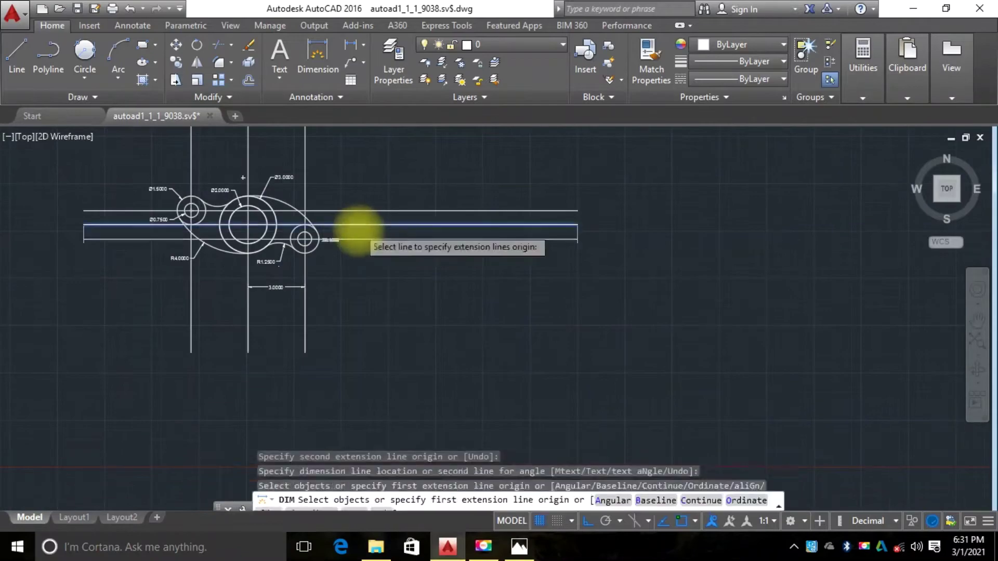
scroll(324, 240, up, 4)
scroll(291, 229, down, 4)
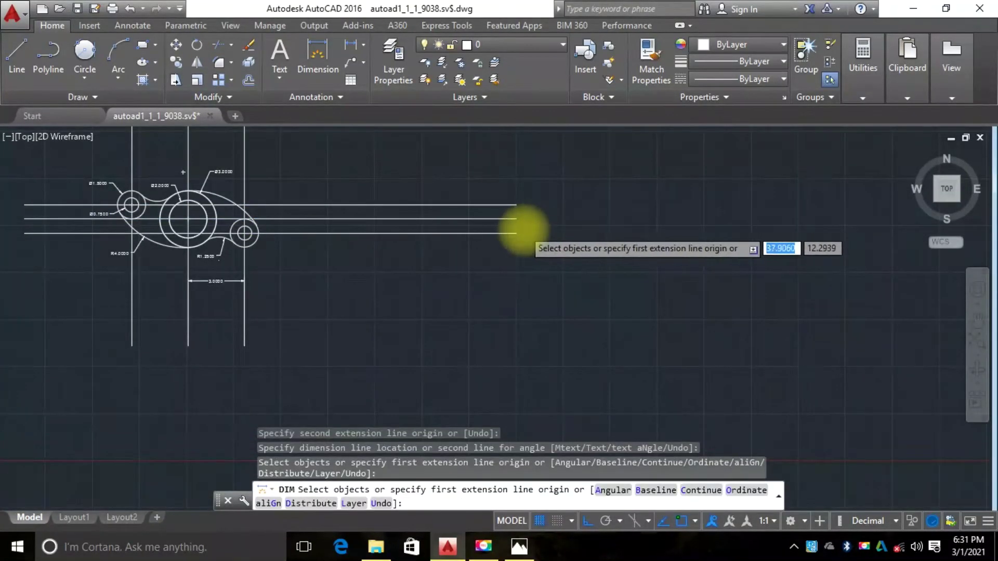
scroll(494, 246, up, 6)
click(487, 247)
scroll(485, 190, up, 4)
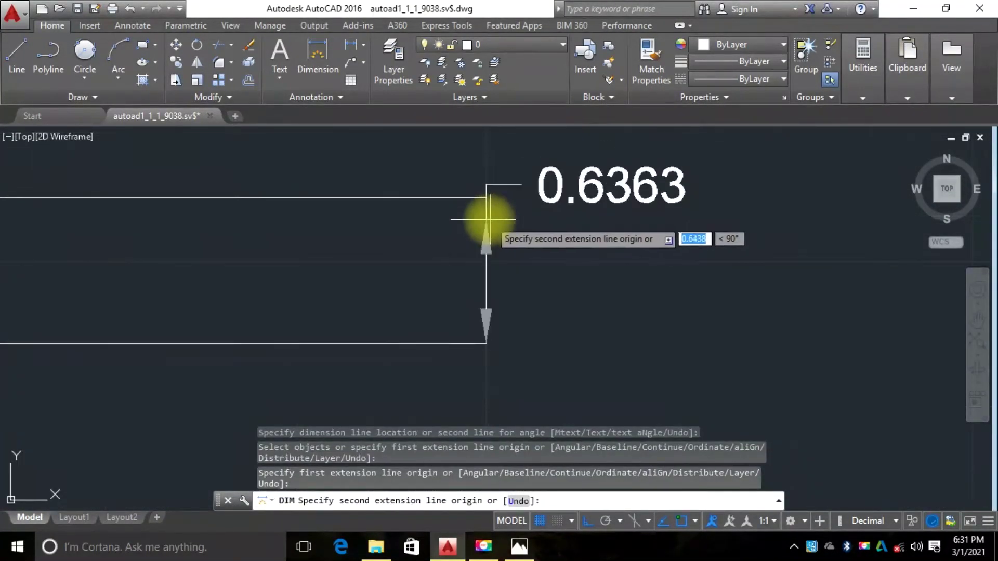
click(486, 198)
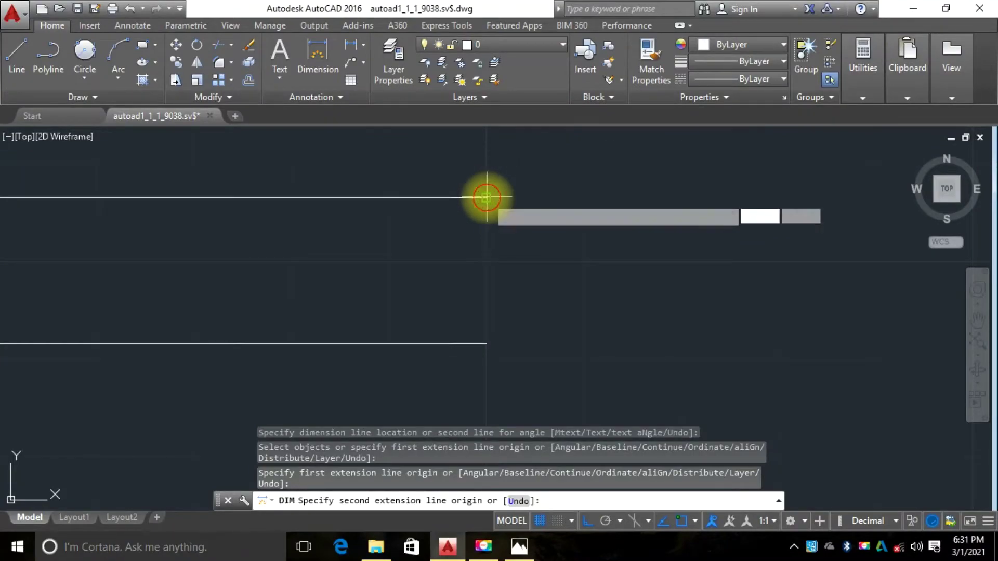
scroll(486, 198, down, 4)
scroll(467, 283, down, 4)
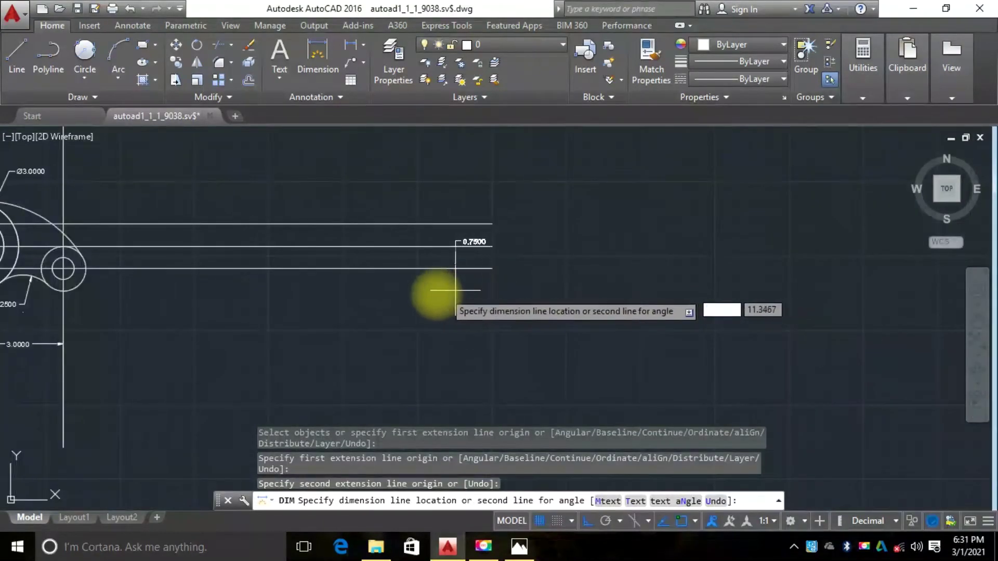
scroll(333, 290, down, 2)
scroll(267, 291, up, 2)
scroll(280, 291, up, 3)
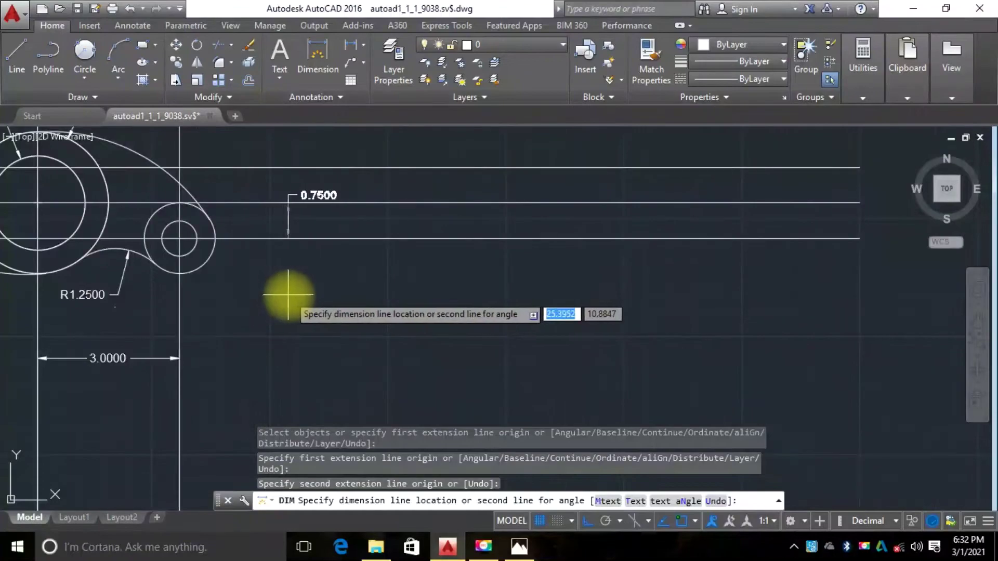
scroll(289, 289, down, 3)
scroll(287, 289, up, 4)
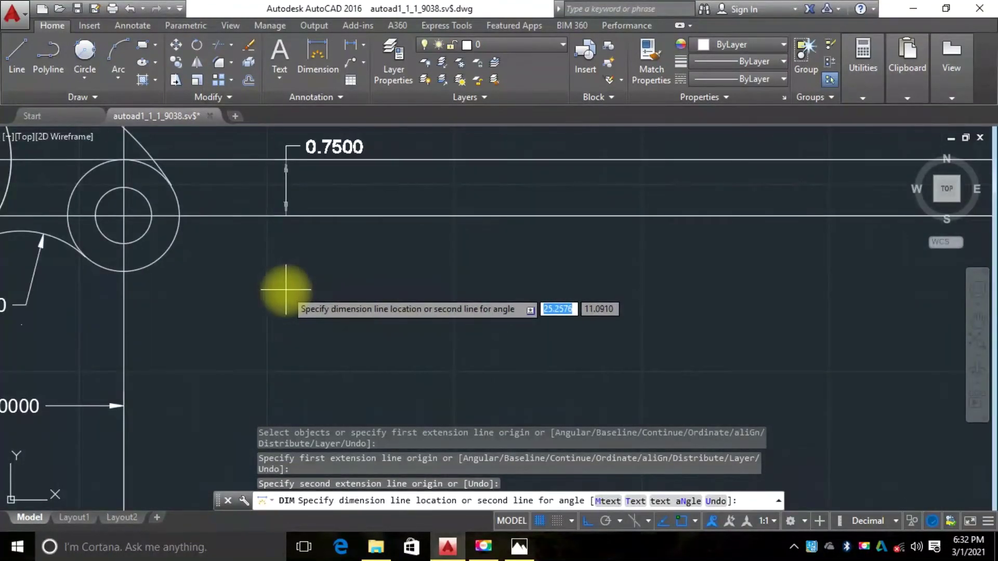
scroll(284, 287, down, 2)
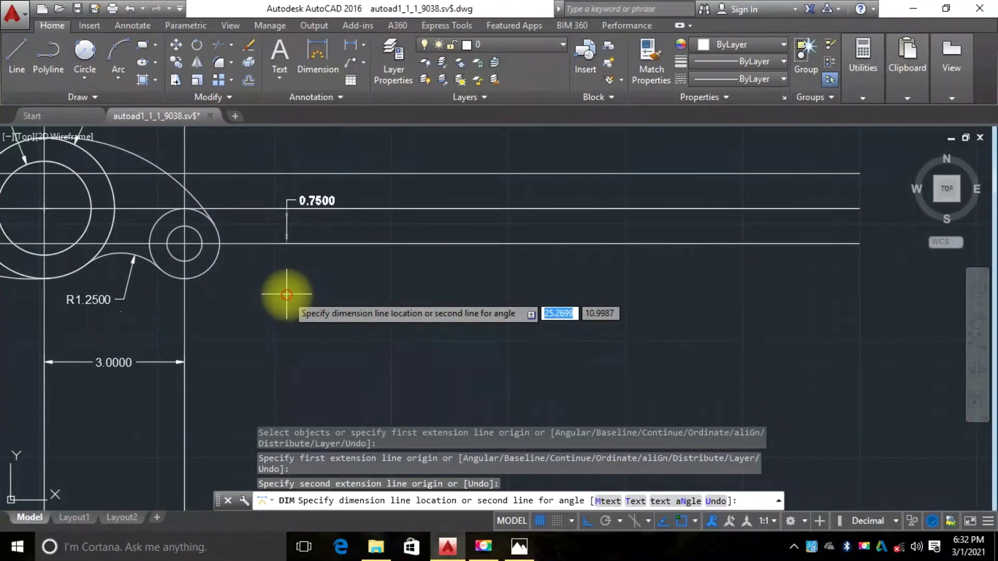
click(286, 294)
scroll(323, 218, up, 2)
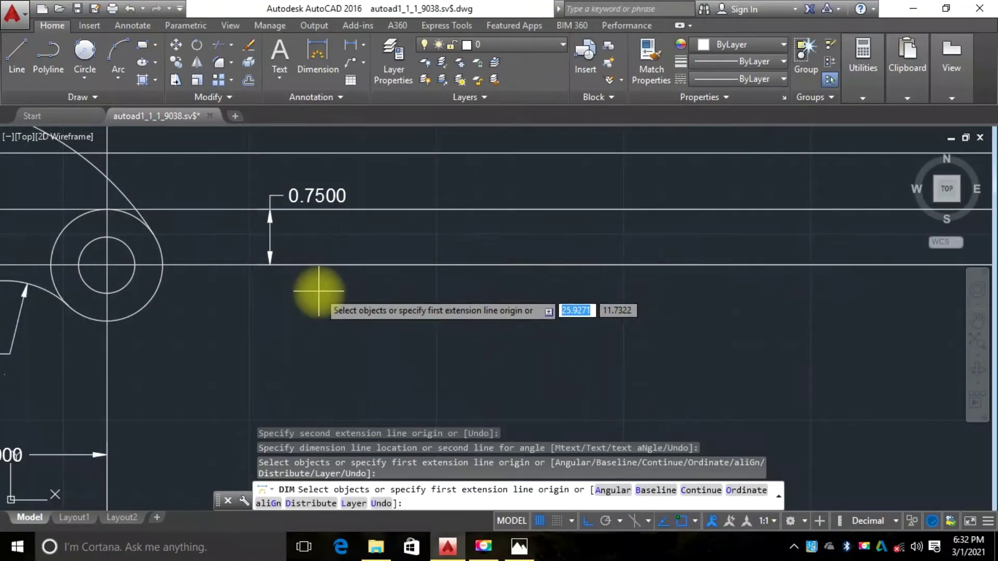
scroll(296, 251, down, 2)
scroll(422, 252, down, 2)
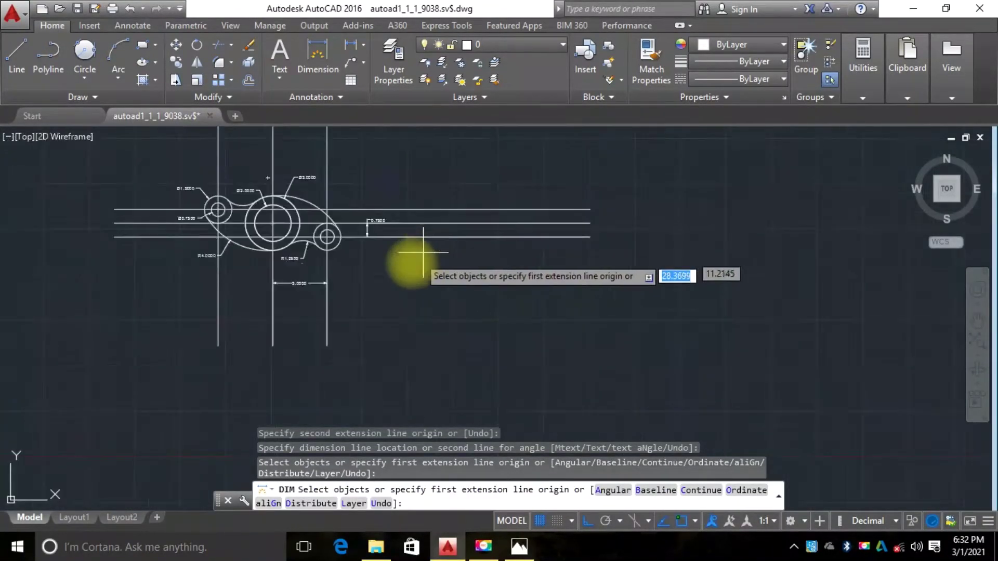
scroll(363, 249, up, 3)
scroll(371, 255, down, 1)
scroll(372, 256, up, 2)
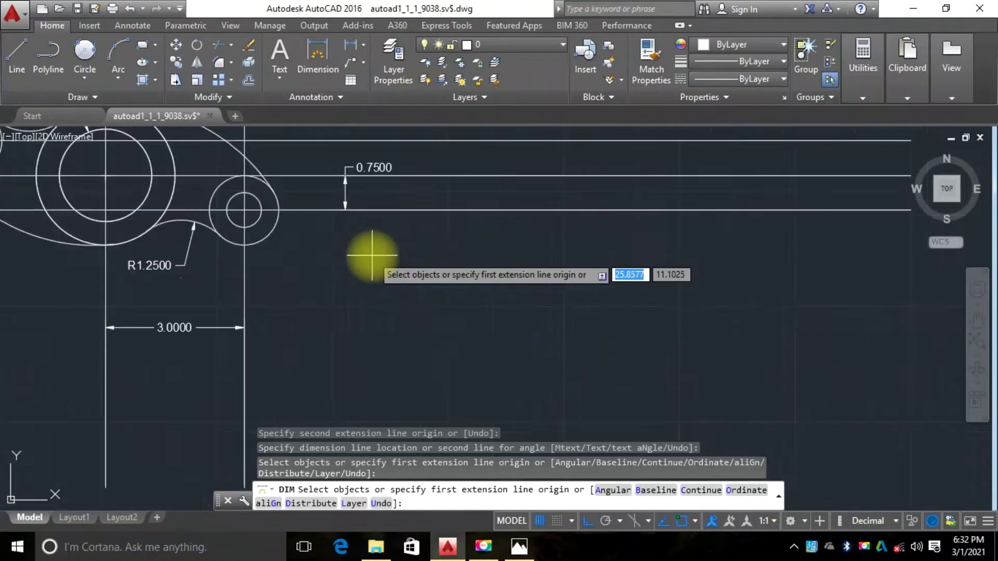
right_click(376, 253)
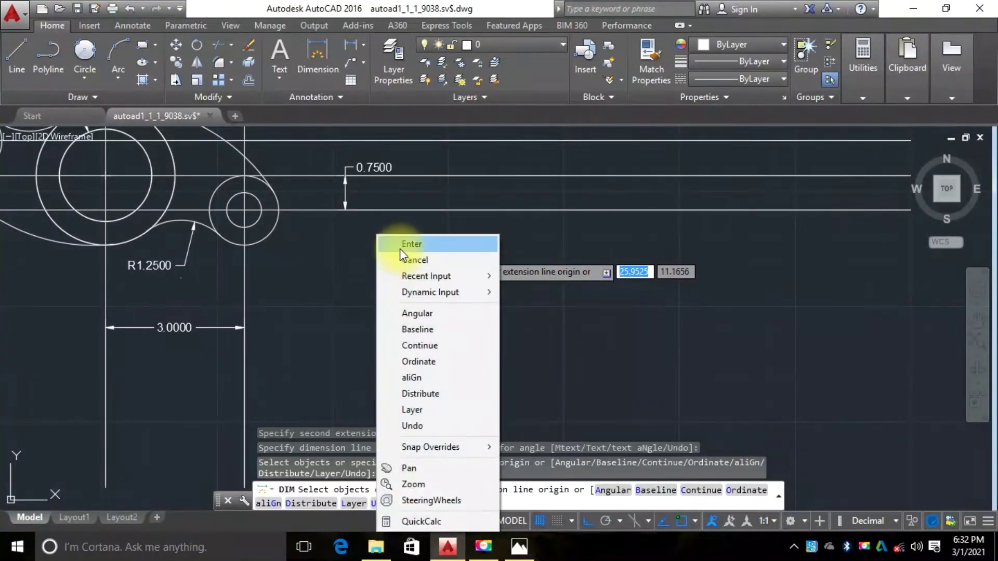
click(400, 249)
Move the vertical centre-distance dimension's text below the lower horizontal centre line
scroll(383, 168, up, 4)
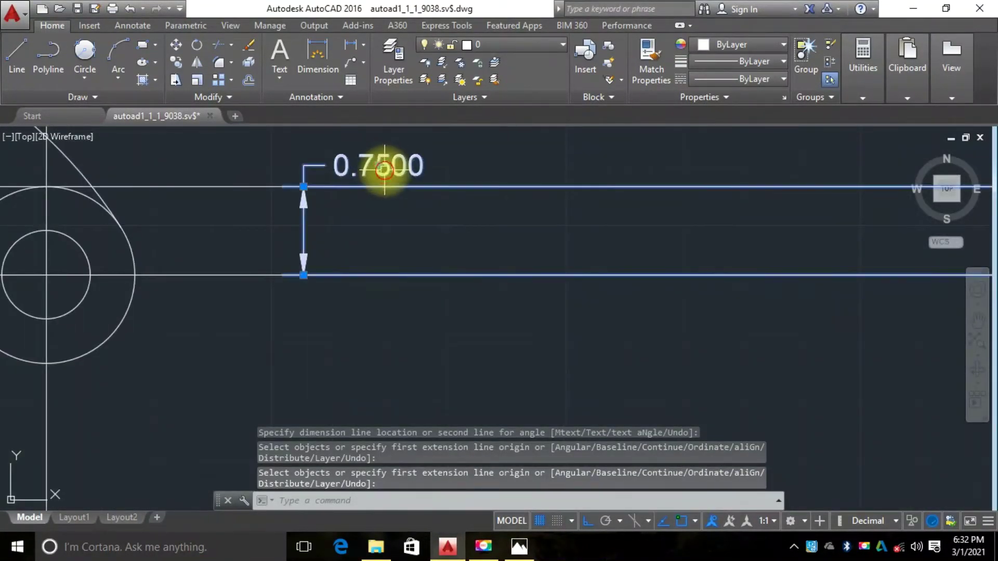
key(Escape)
click(338, 182)
click(379, 166)
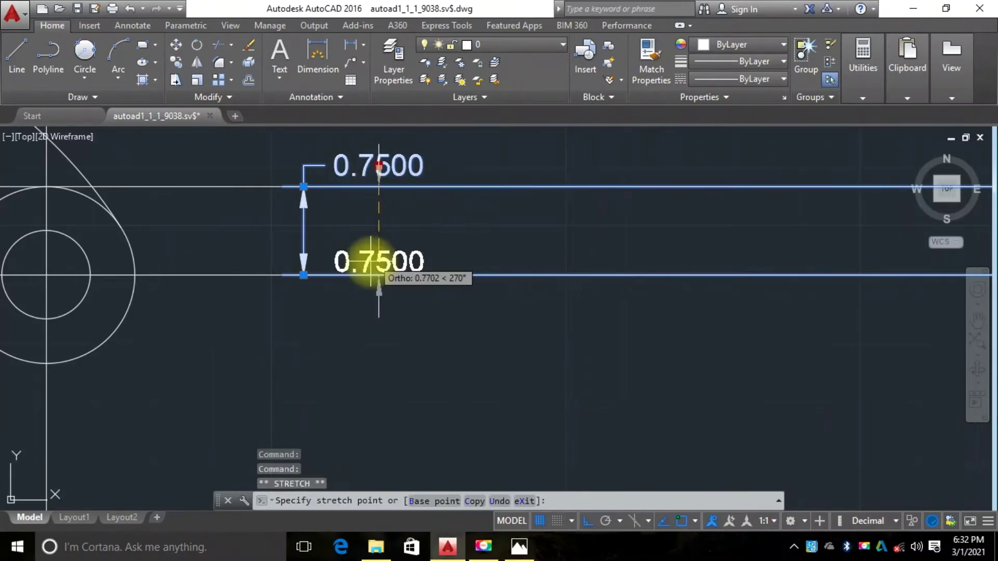
click(308, 325)
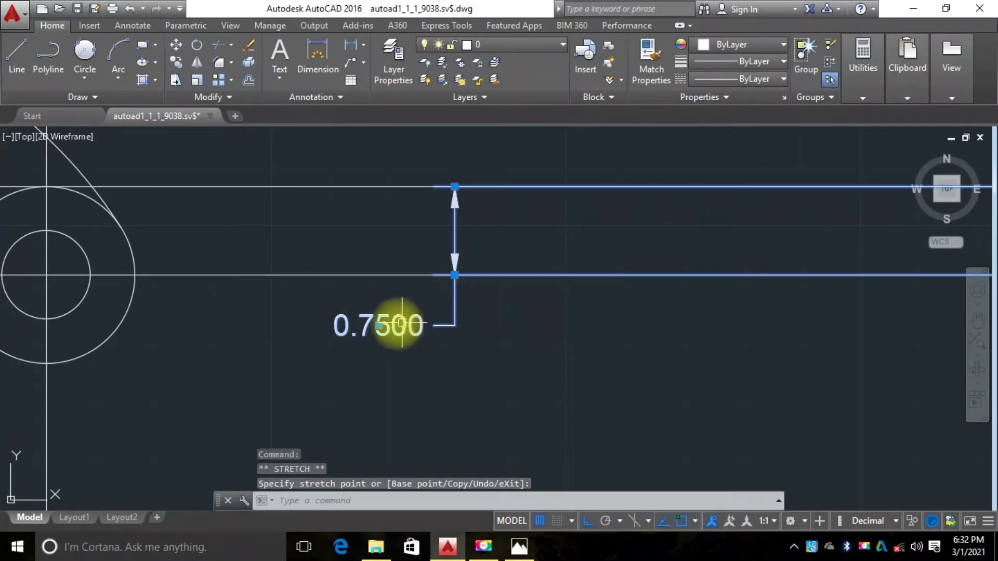
Shift the vertical dimension's text and dimension line closer to the link's right arm, and clear the selection
click(380, 325)
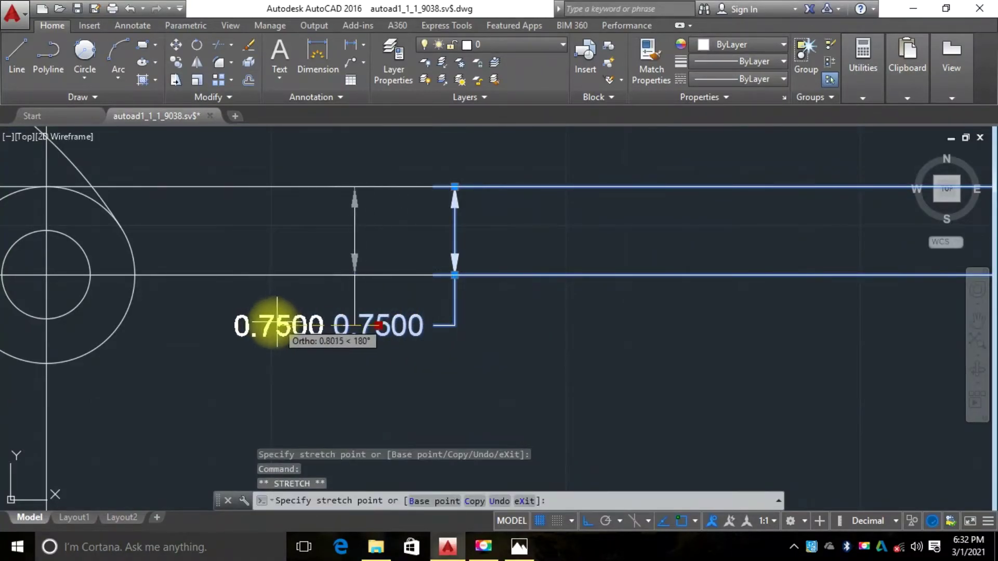
scroll(334, 271, down, 4)
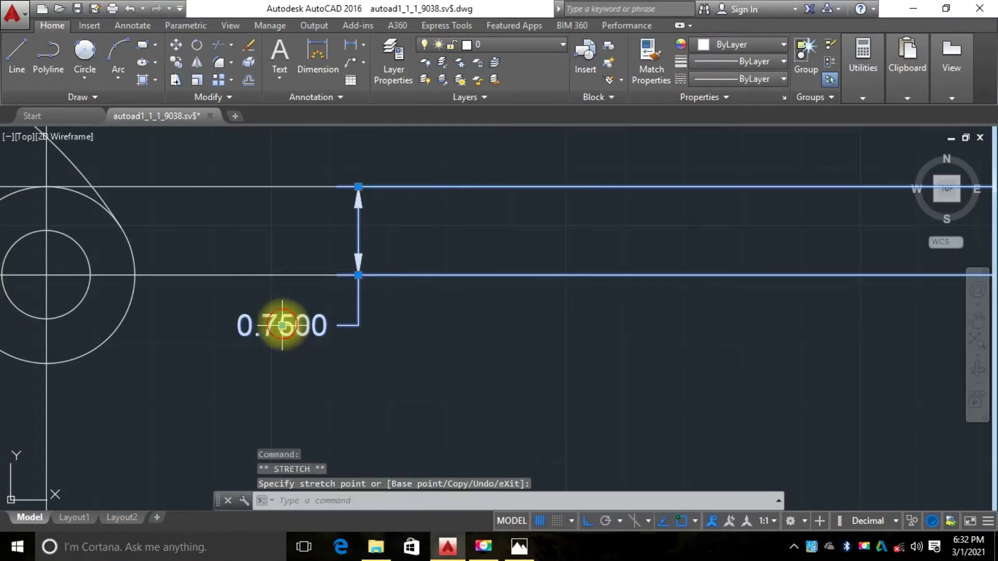
scroll(319, 296, up, 1)
scroll(356, 296, up, 3)
scroll(371, 290, down, 4)
click(371, 290)
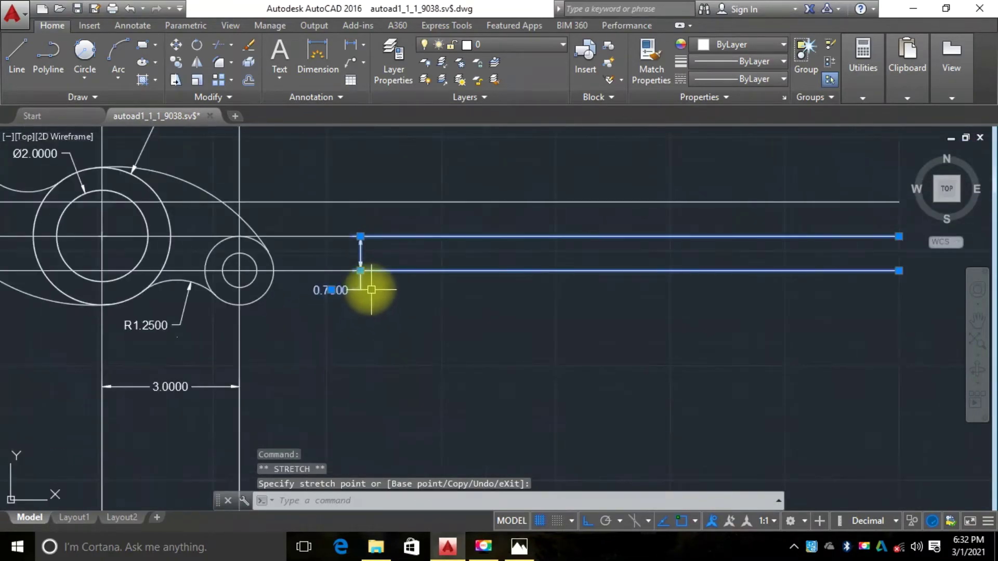
scroll(371, 290, up, 4)
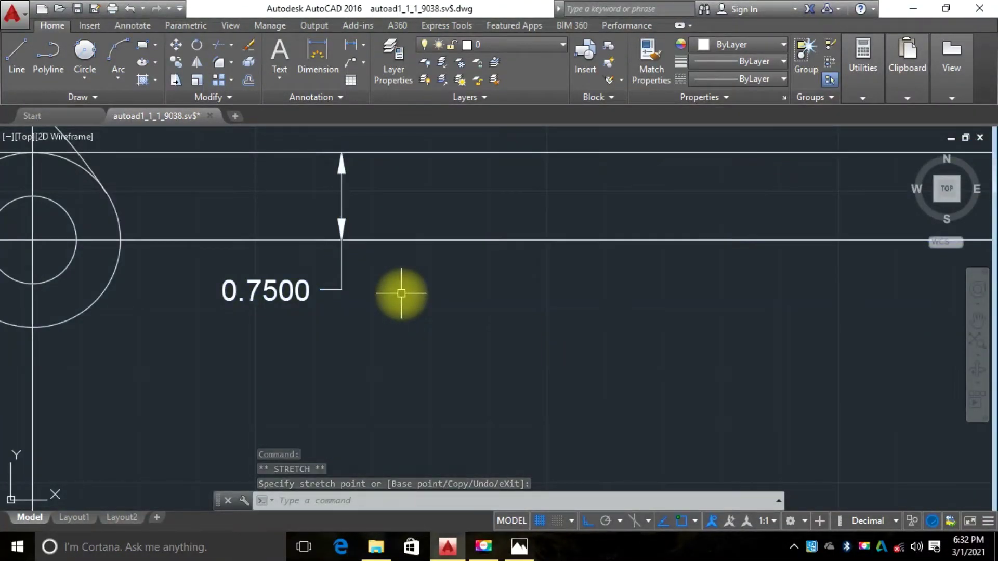
key(Escape)
Look over the fully dimensioned link, compare it with the reference drawing in Photos, and return to AutoCAD
scroll(401, 294, down, 5)
scroll(379, 285, down, 1)
scroll(352, 283, up, 1)
scroll(357, 278, down, 2)
scroll(258, 318, up, 2)
scroll(267, 332, down, 2)
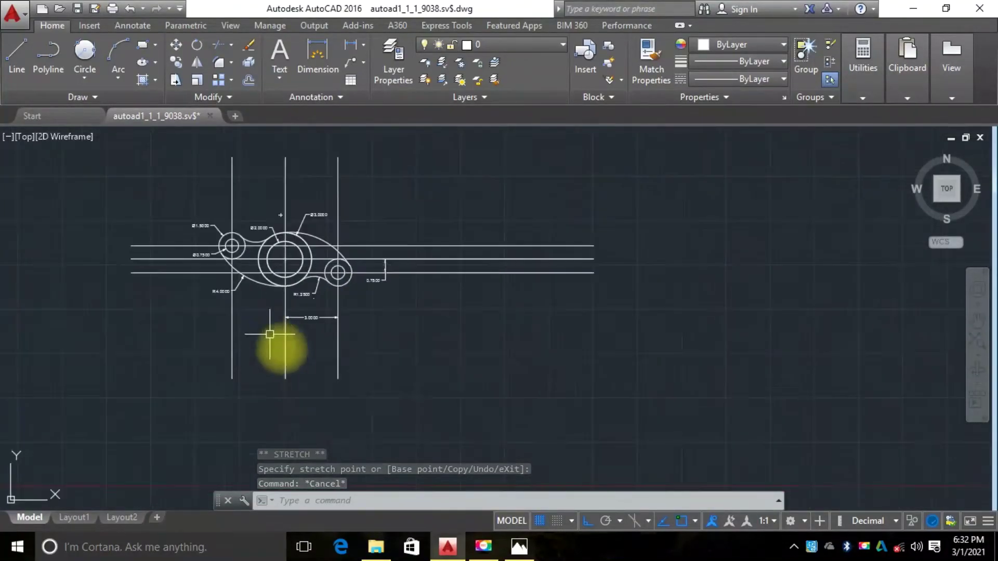
scroll(250, 205, up, 3)
scroll(416, 223, down, 2)
scroll(273, 221, up, 2)
scroll(295, 222, down, 2)
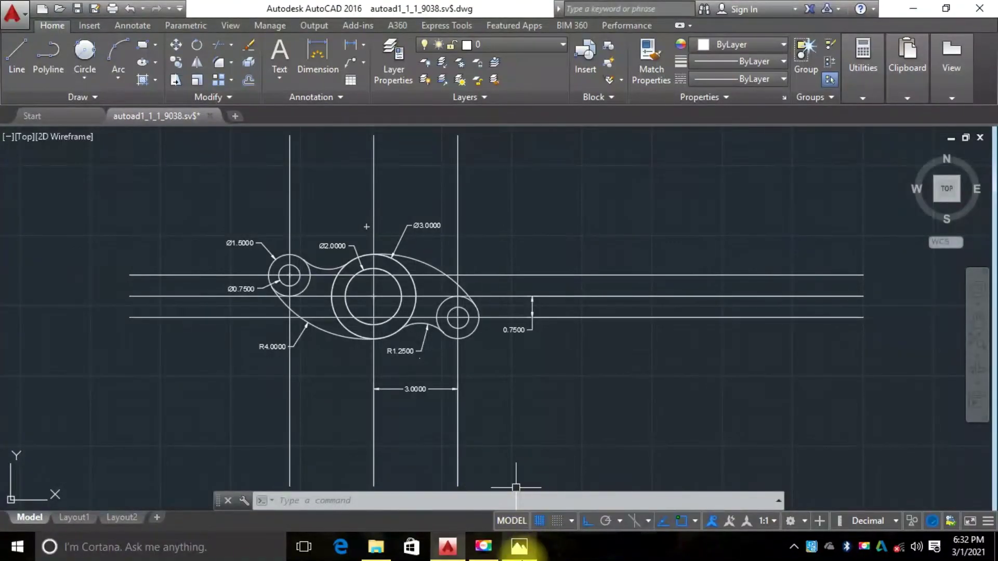
click(519, 547)
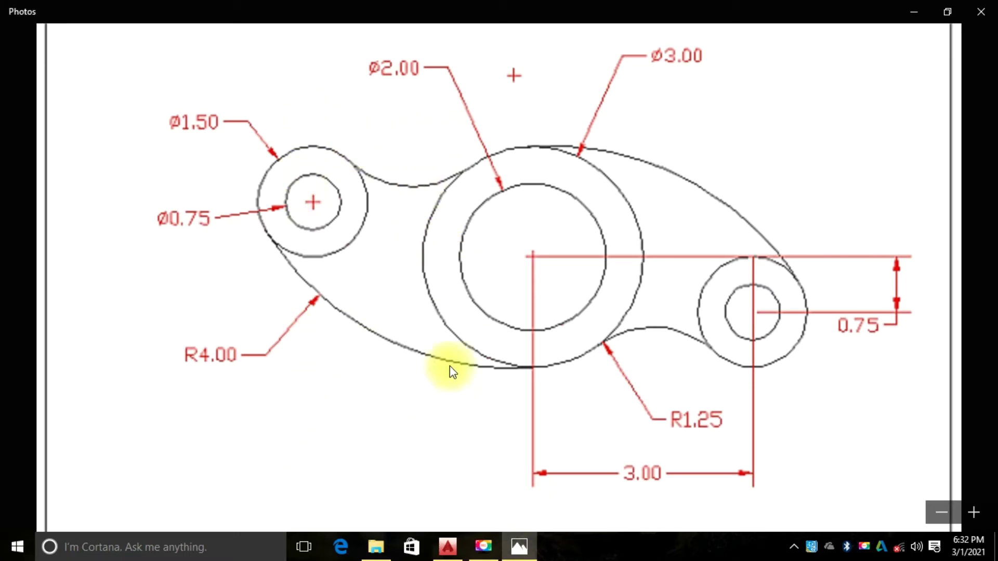
click(440, 550)
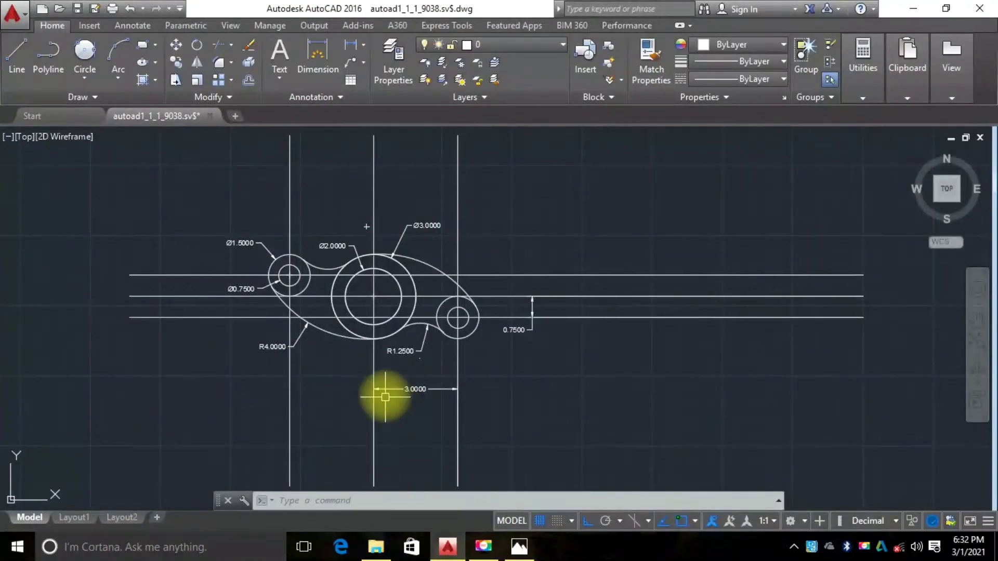
Erase the three vertical and three horizontal centre lines running through the link
scroll(385, 397, down, 2)
scroll(379, 272, up, 1)
click(512, 235)
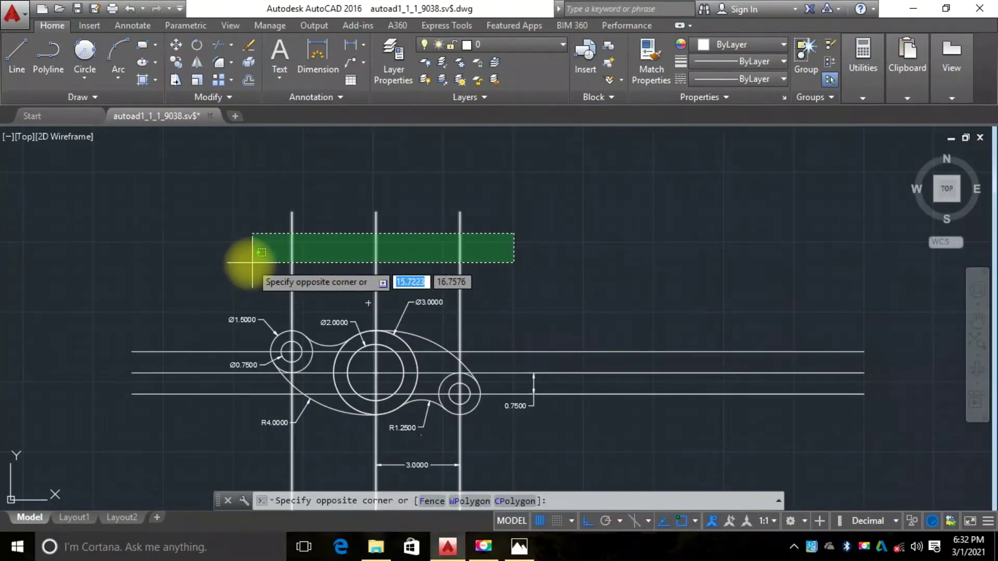
click(247, 261)
scroll(260, 266, down, 1)
scroll(254, 318, up, 2)
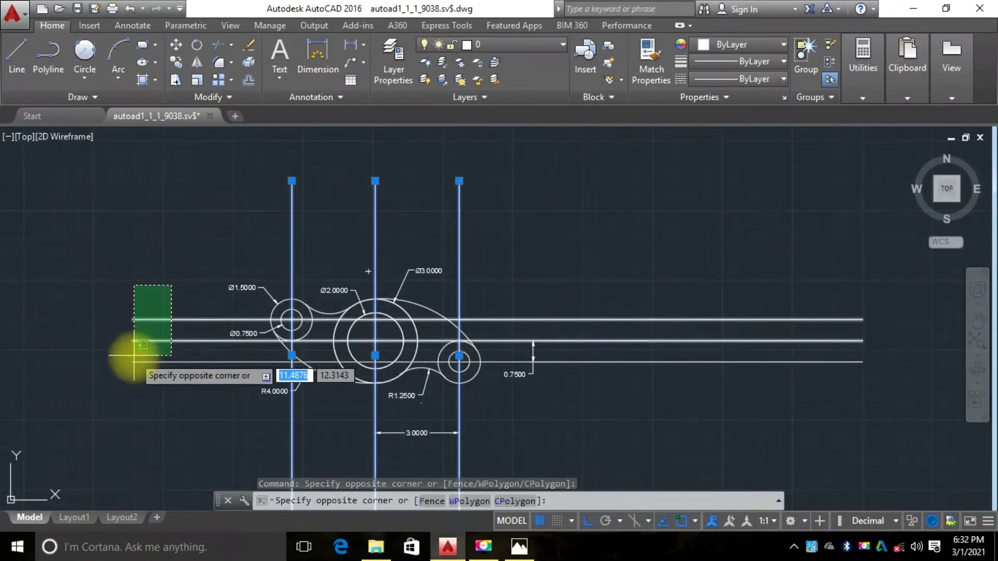
click(130, 391)
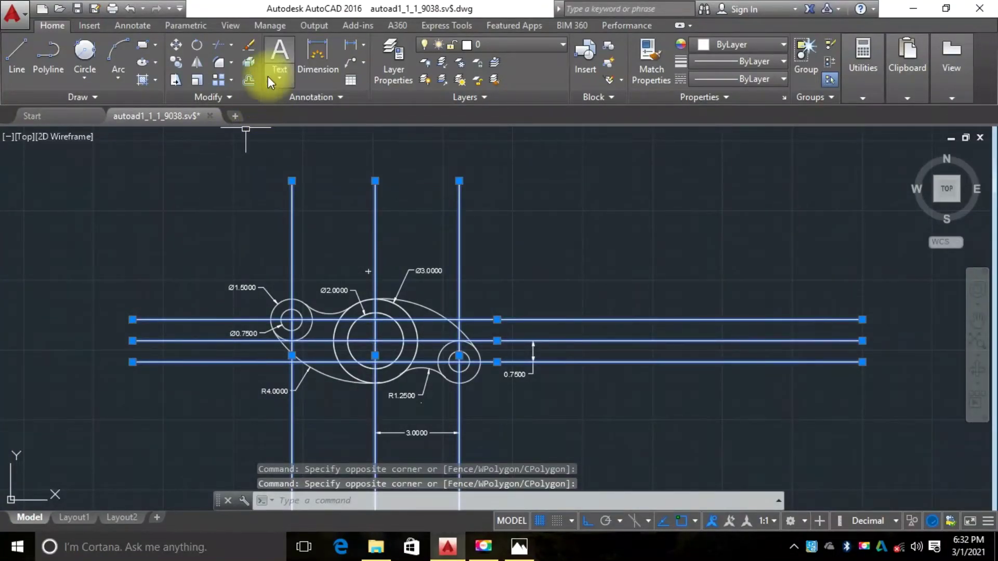
click(250, 50)
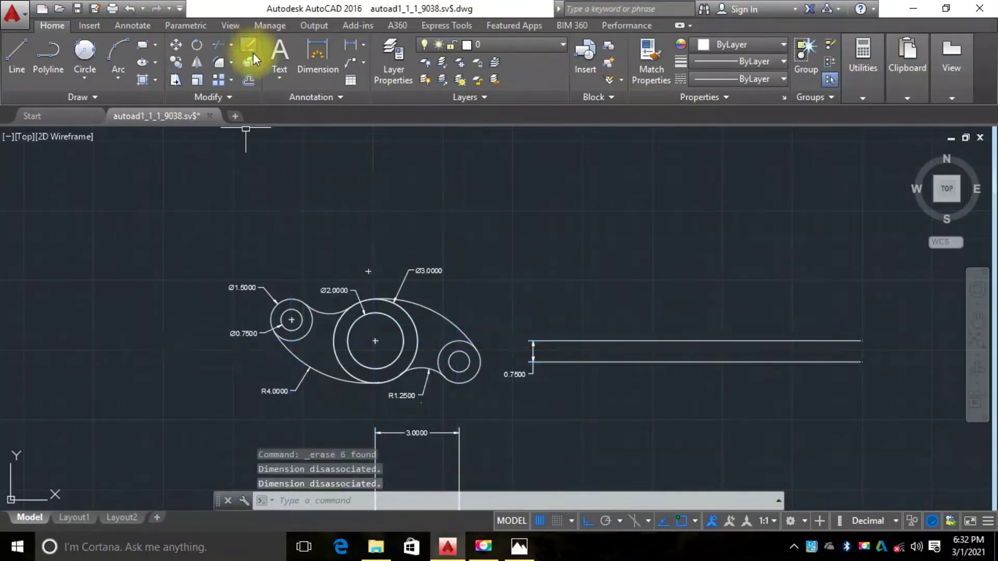
Stretch the origin of the horizontal centre-distance dimension's left extension line up to the centre of the link's large circles
scroll(334, 172, down, 4)
scroll(346, 266, up, 4)
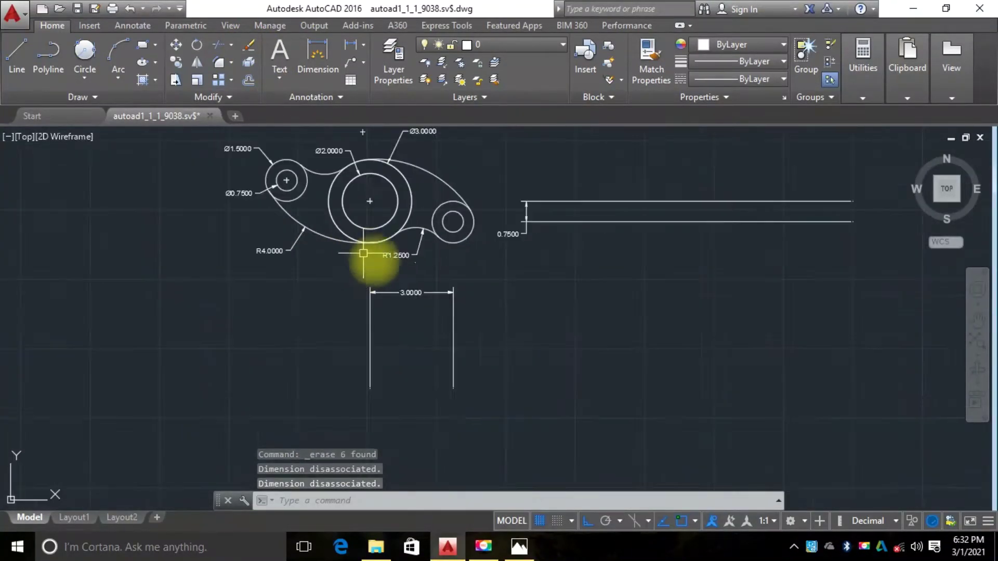
scroll(363, 252, up, 2)
scroll(369, 249, down, 2)
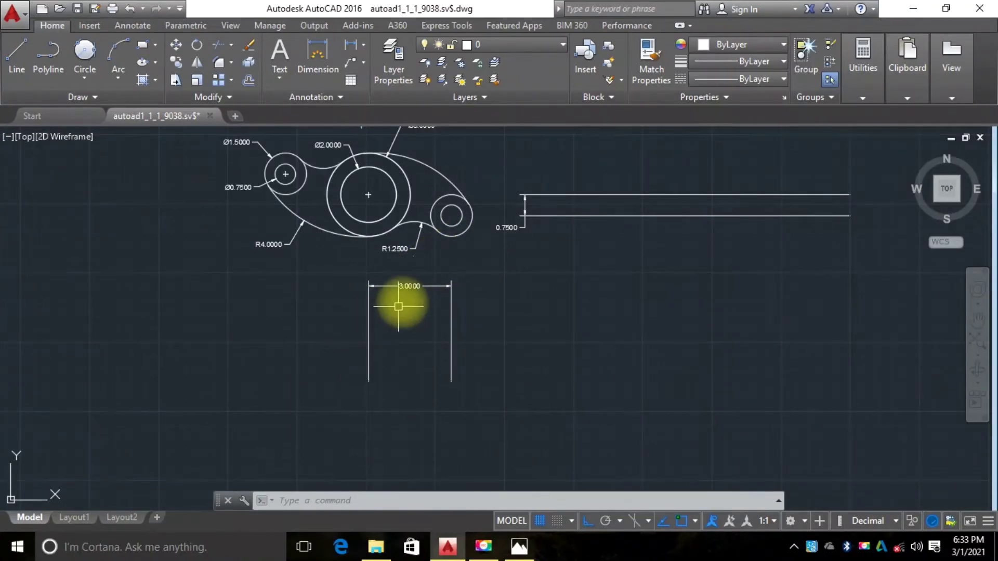
scroll(510, 229, up, 2)
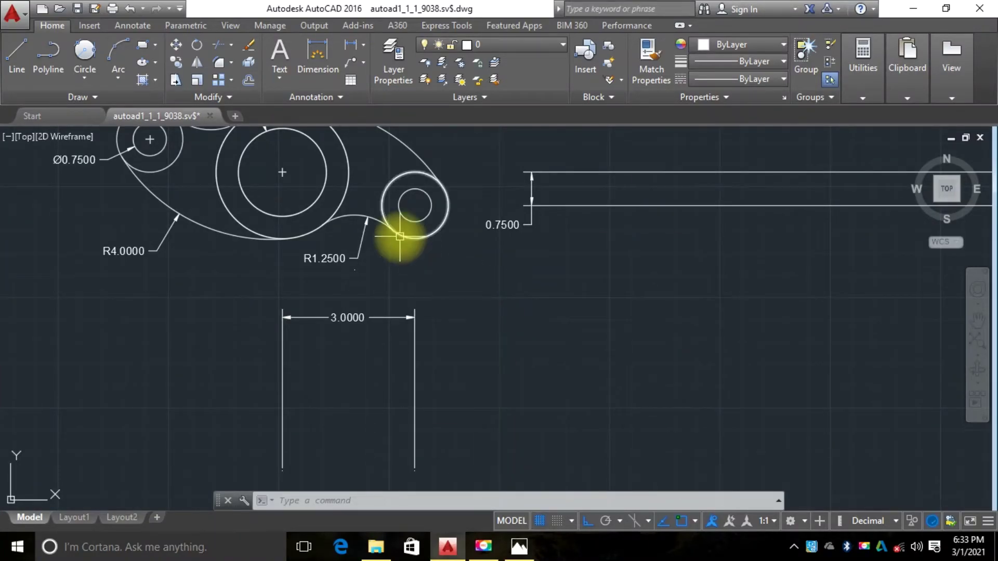
scroll(404, 327, down, 2)
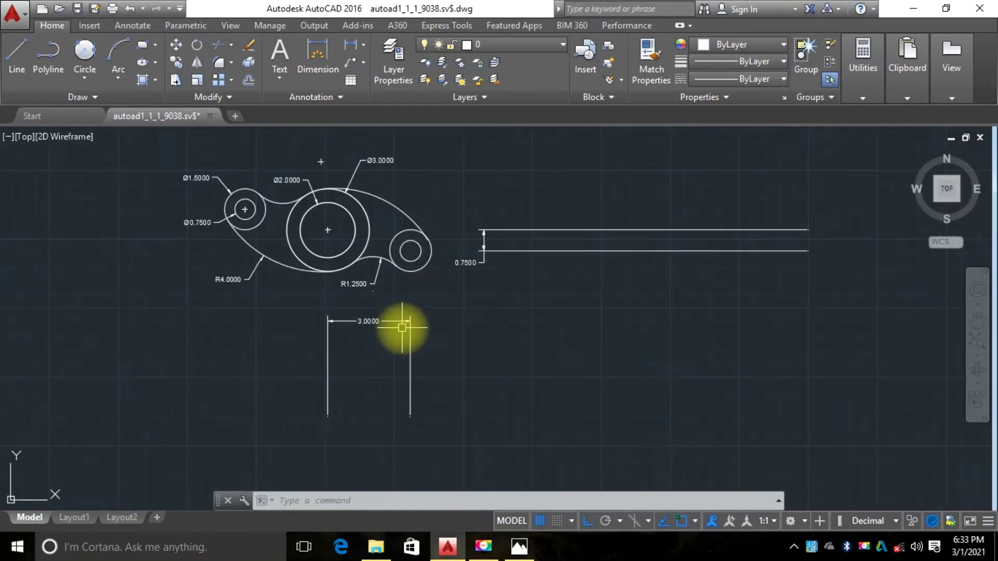
click(328, 355)
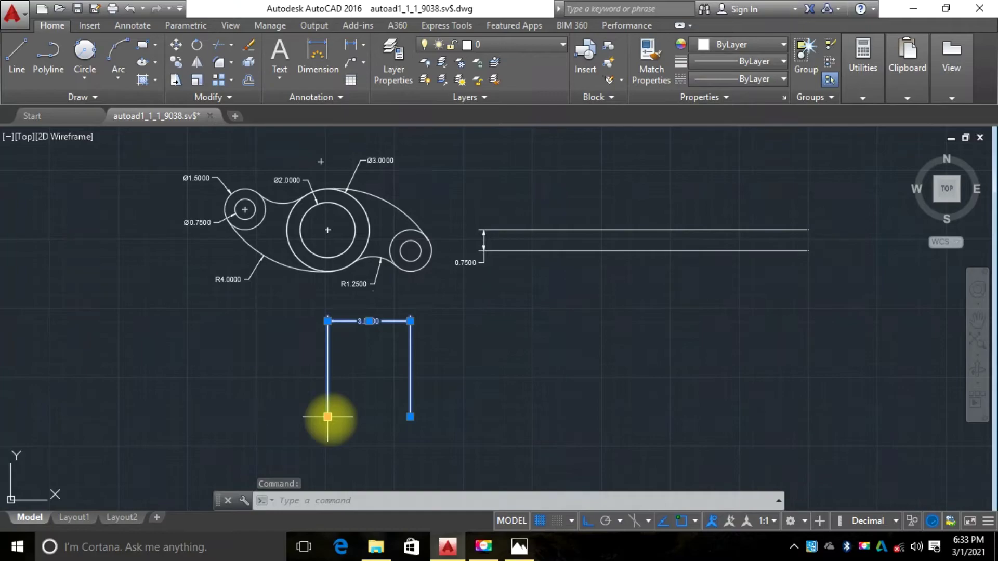
scroll(330, 418, up, 3)
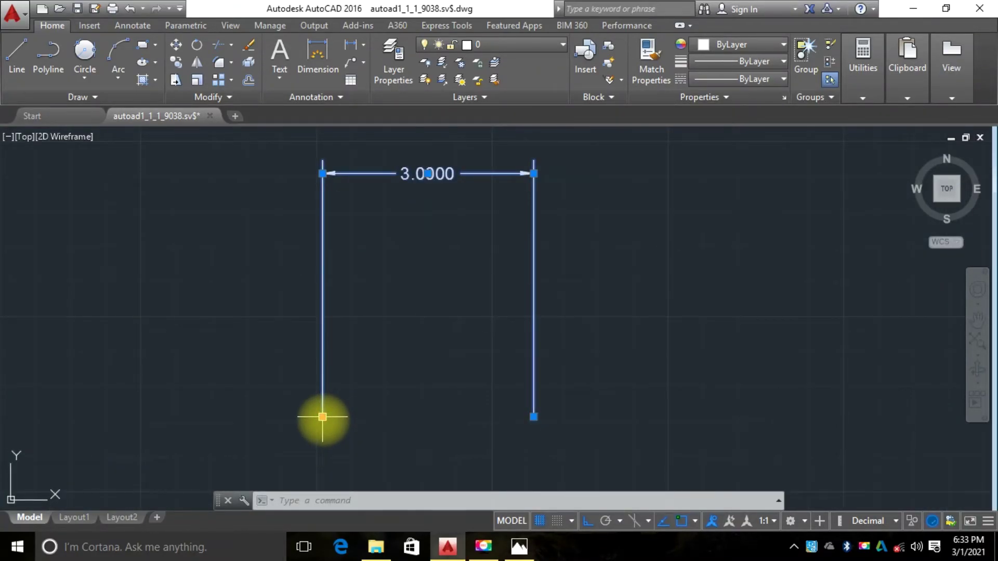
click(323, 417)
scroll(330, 416, down, 5)
scroll(317, 380, up, 5)
scroll(317, 343, down, 3)
scroll(312, 301, up, 3)
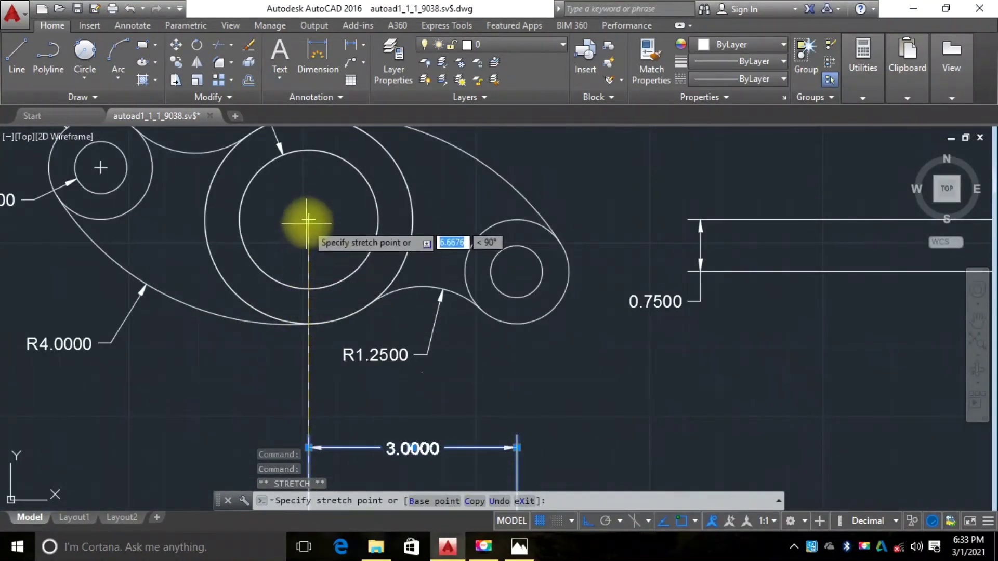
scroll(308, 220, down, 2)
click(318, 211)
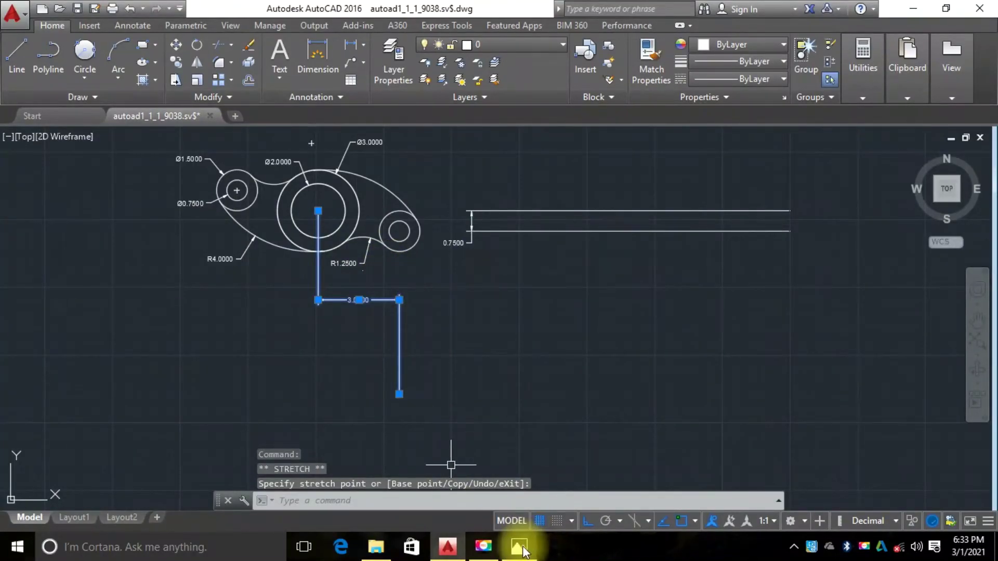
Check the extension lines of the centre-distance dimensions in the Photos reference drawing, and return to AutoCAD
mouse_move(521, 549)
mouse_move(520, 479)
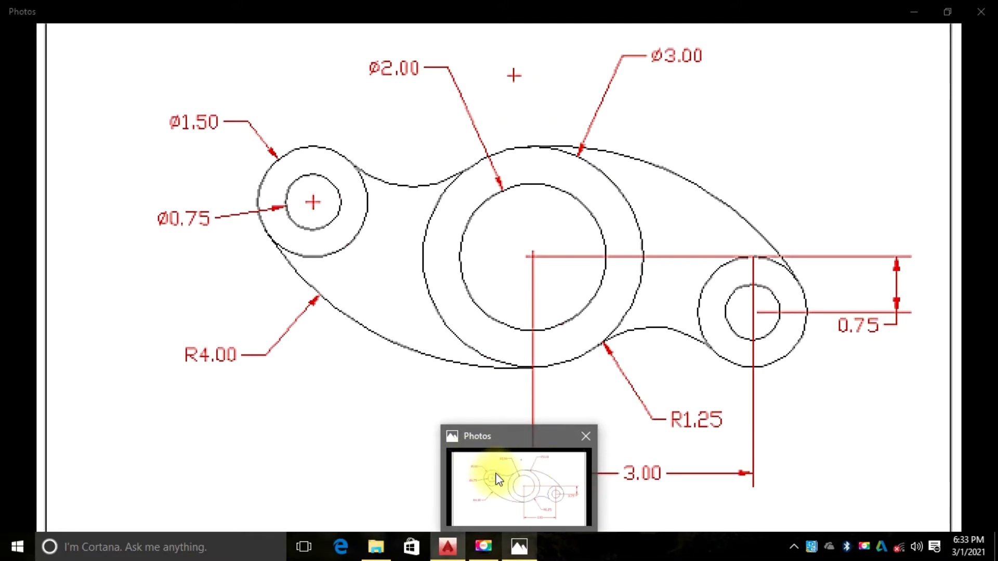
click(497, 479)
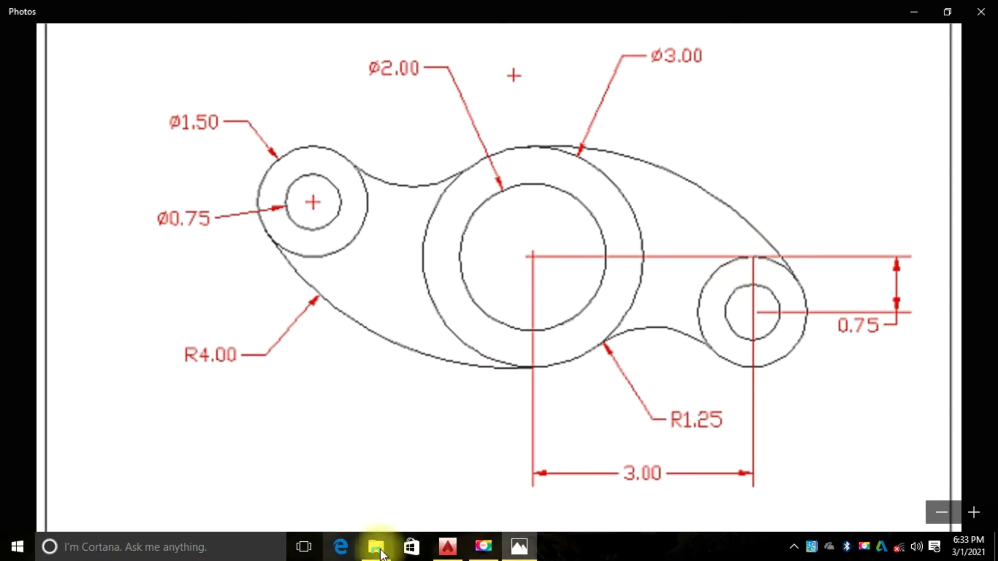
click(446, 550)
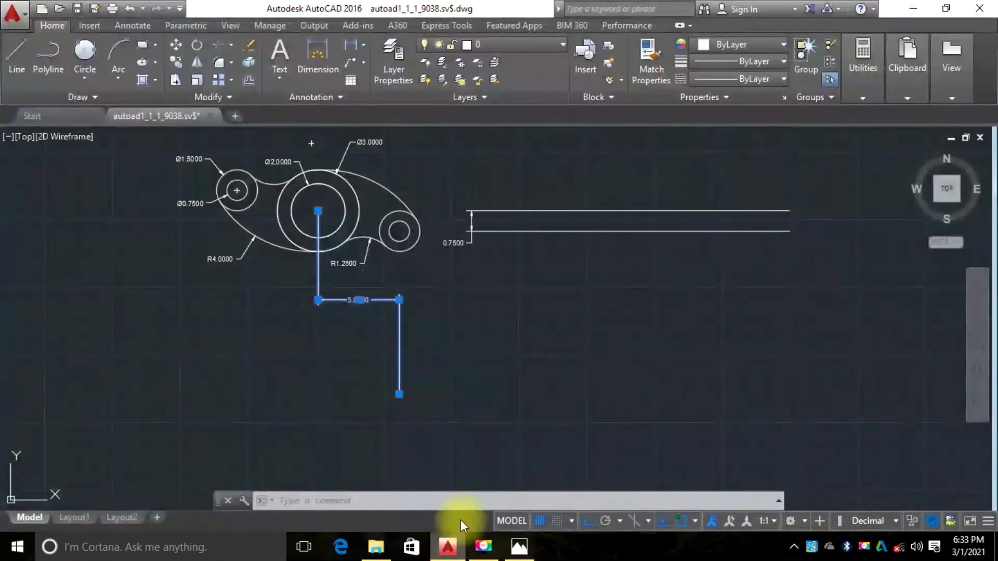
Stretch the horizontal dimension's right extension line to start just below the right arm's outer circle, and clear the selection
click(399, 394)
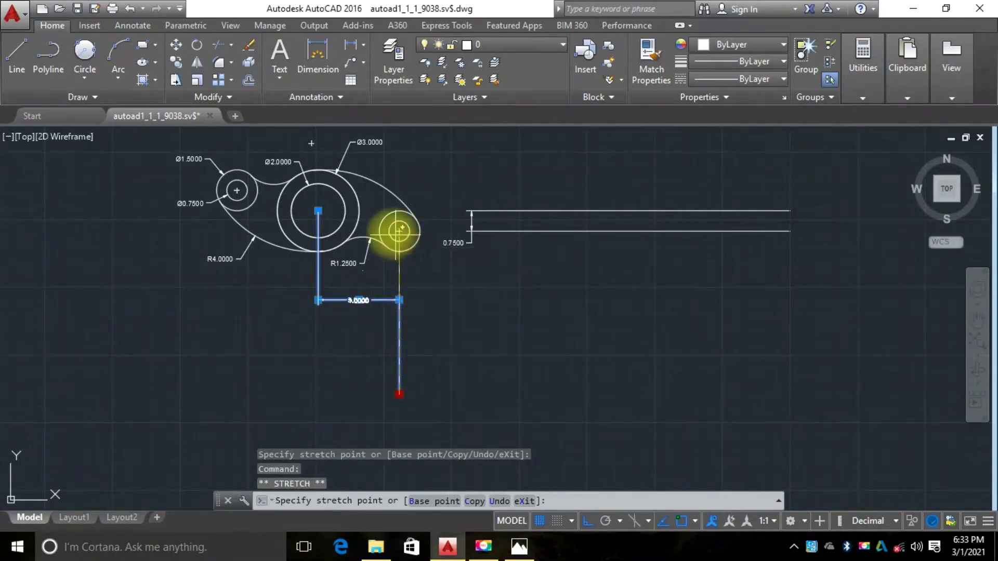
scroll(396, 234, up, 5)
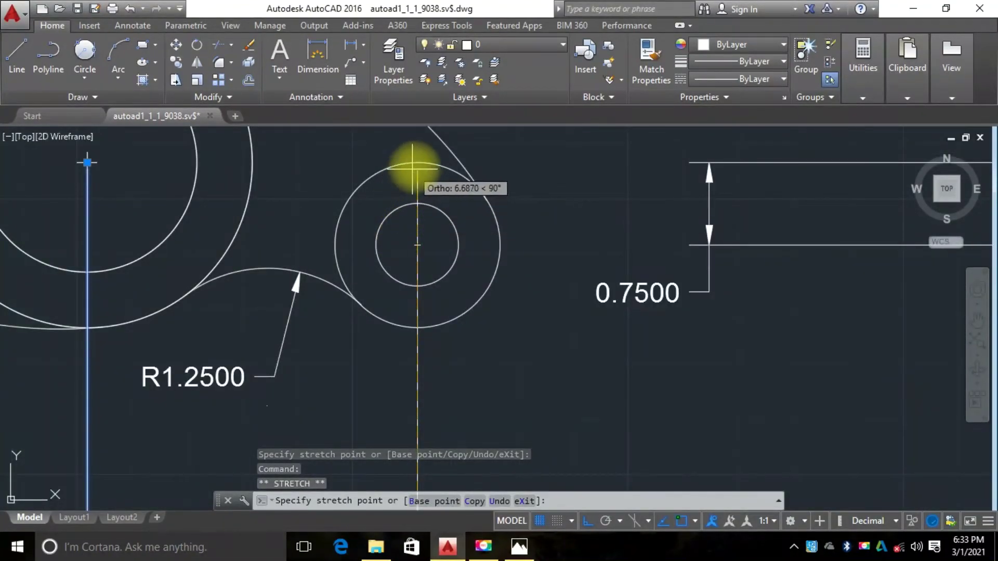
scroll(418, 163, down, 4)
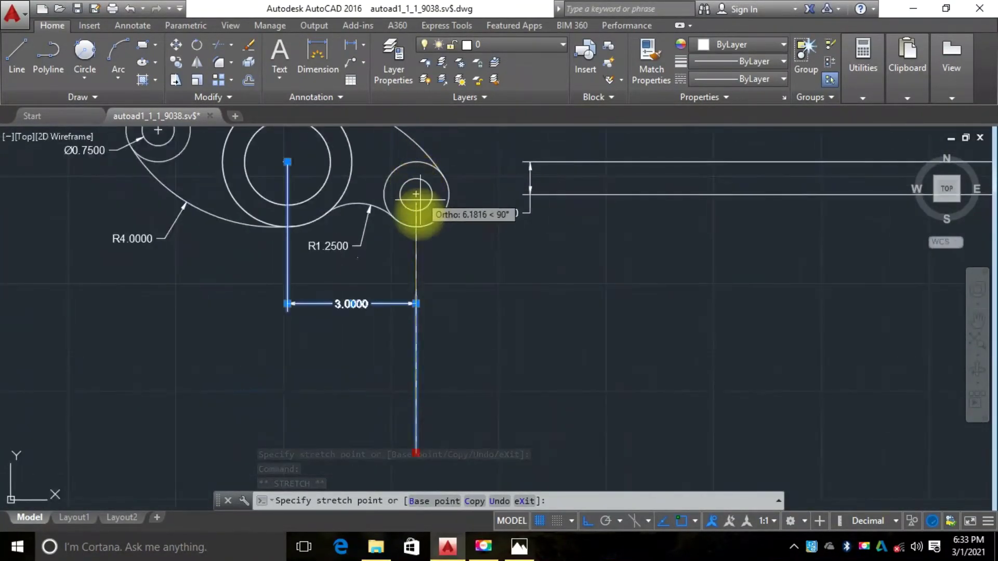
click(415, 240)
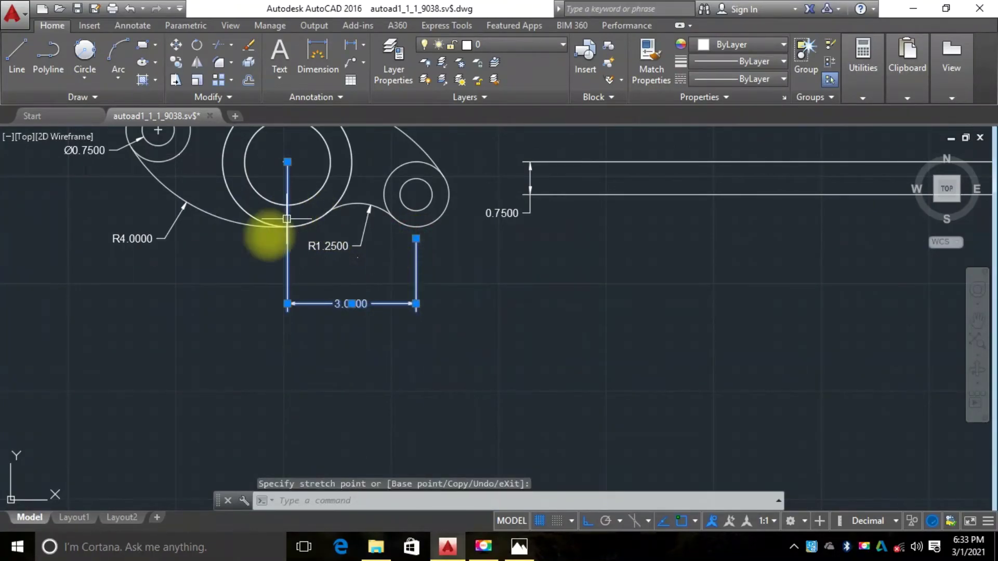
scroll(283, 216, down, 2)
scroll(297, 215, up, 2)
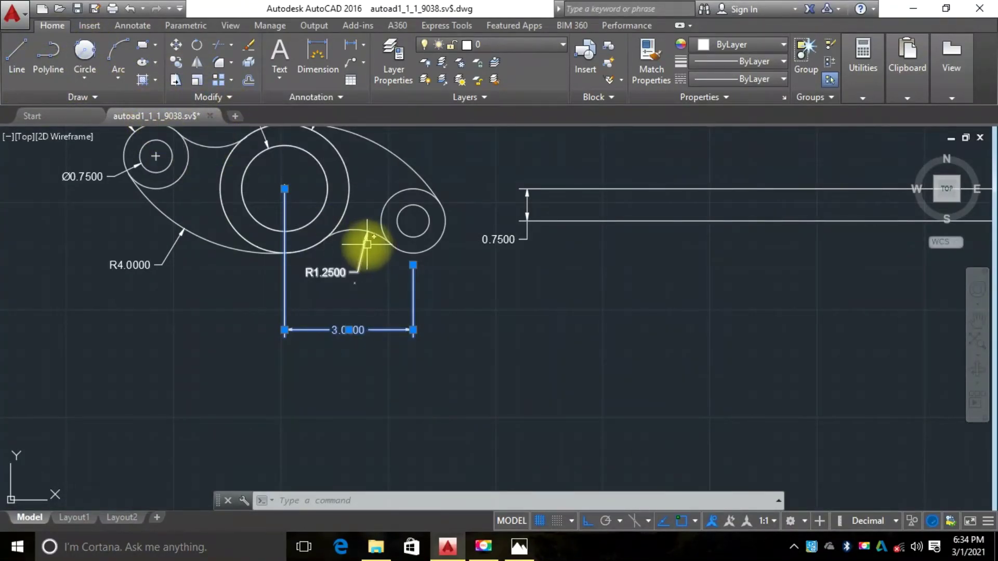
scroll(428, 295, down, 2)
scroll(437, 296, up, 3)
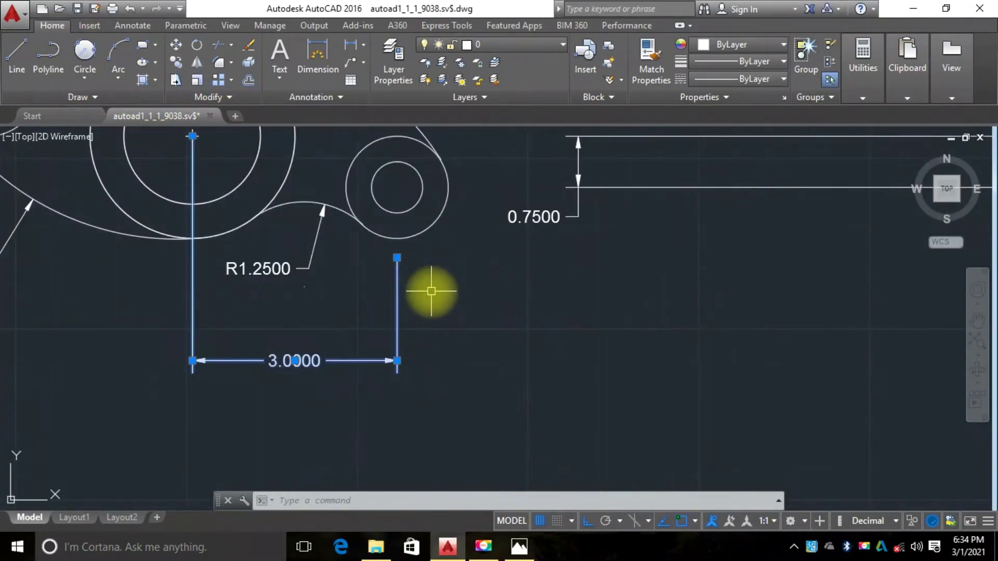
scroll(428, 290, down, 2)
scroll(424, 288, up, 4)
scroll(417, 282, down, 2)
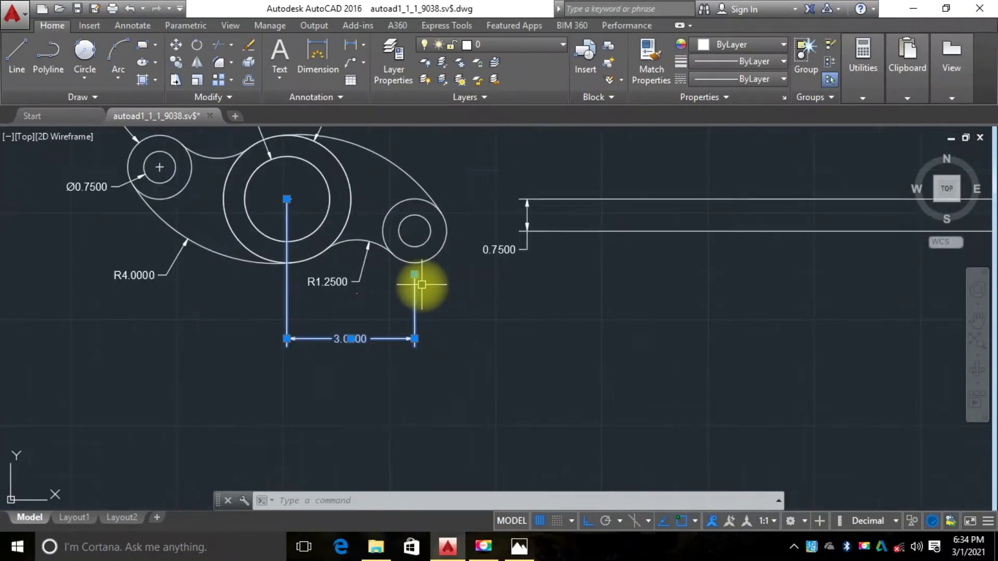
right_click(456, 272)
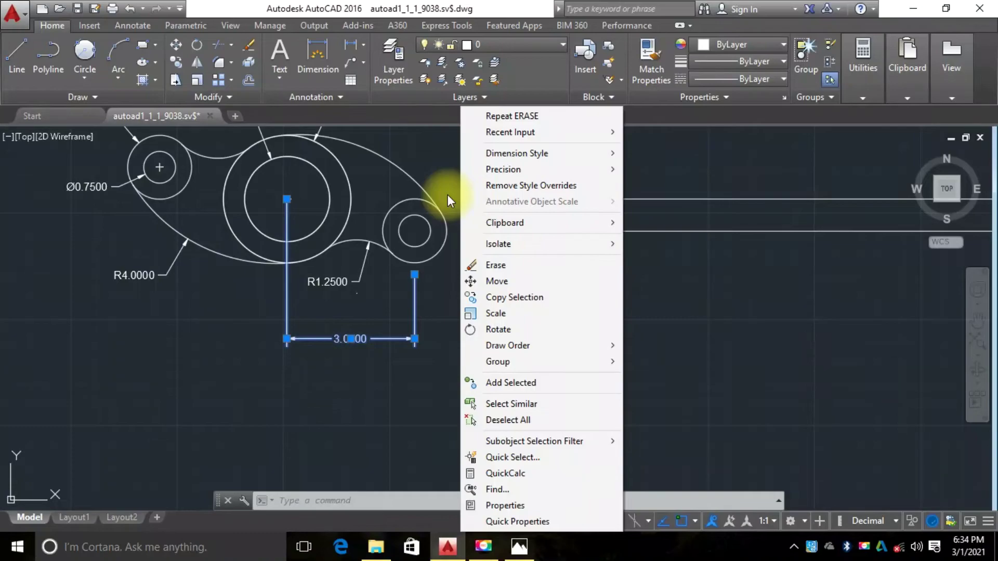
key(Escape)
key(Escape)
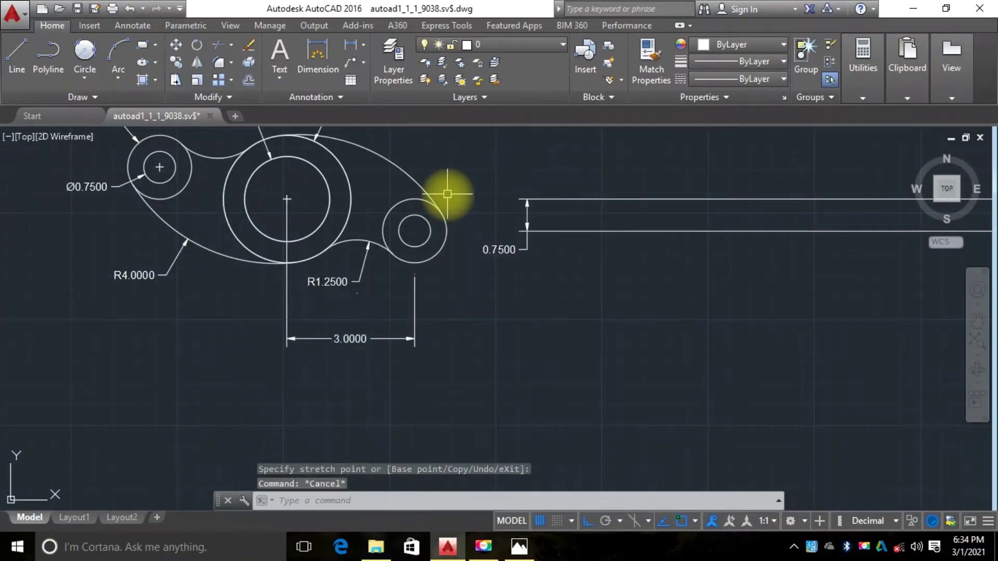
Stretch the origin of the vertical centre-distance dimension's lower extension line to the centre of the right arm's circles
scroll(275, 351, up, 1)
scroll(334, 330, down, 3)
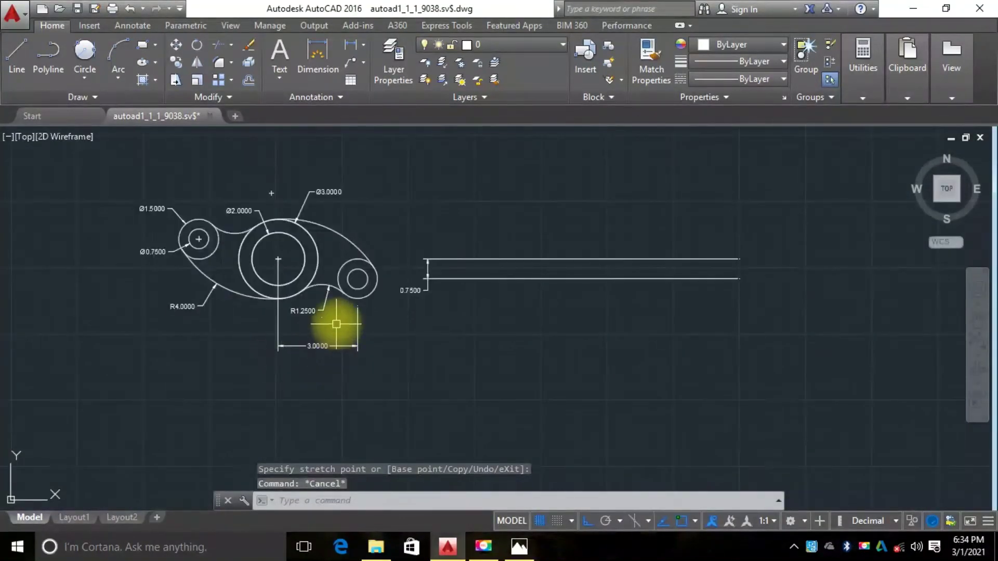
scroll(484, 281, up, 2)
click(517, 224)
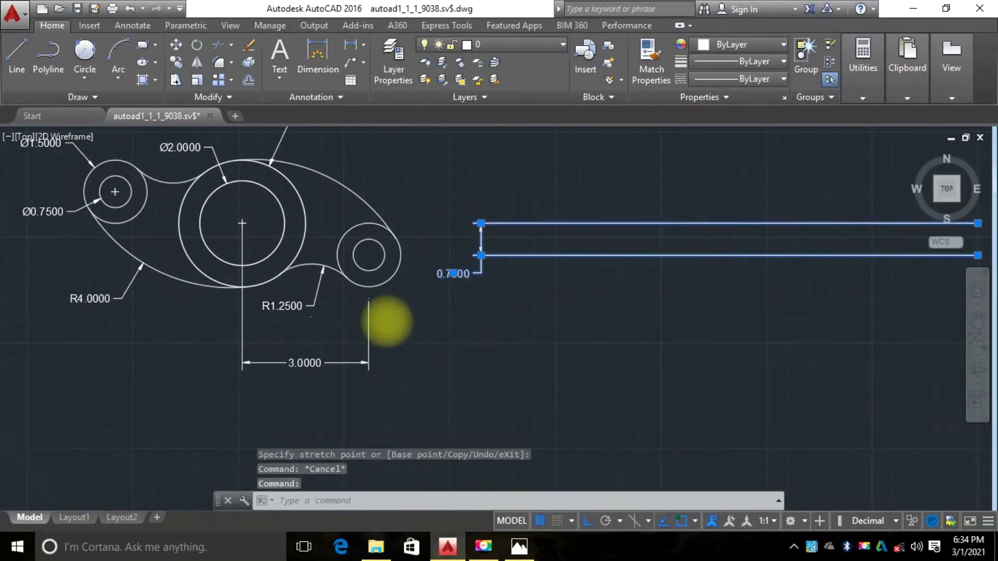
scroll(390, 319, down, 3)
scroll(494, 281, up, 3)
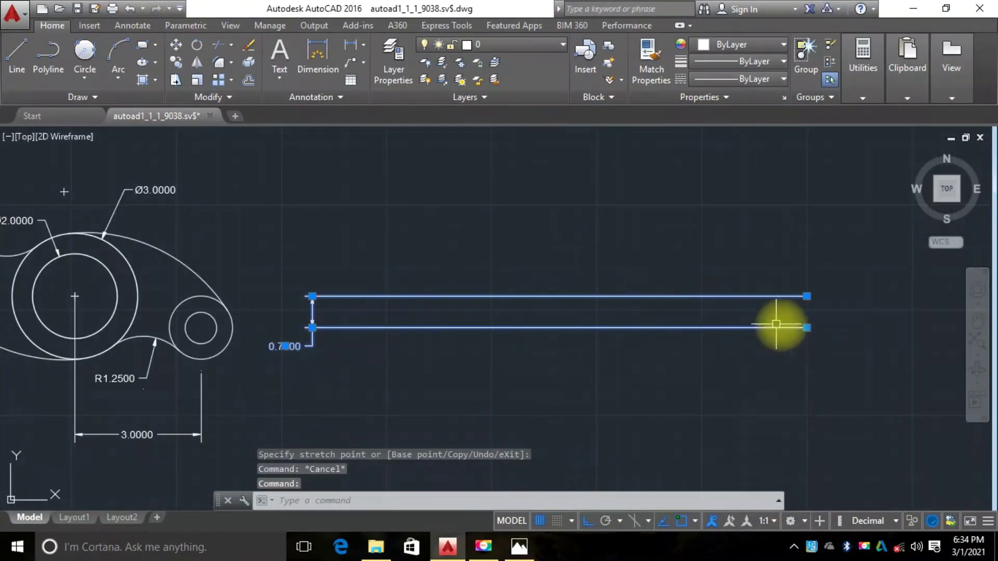
click(806, 327)
scroll(200, 329, up, 3)
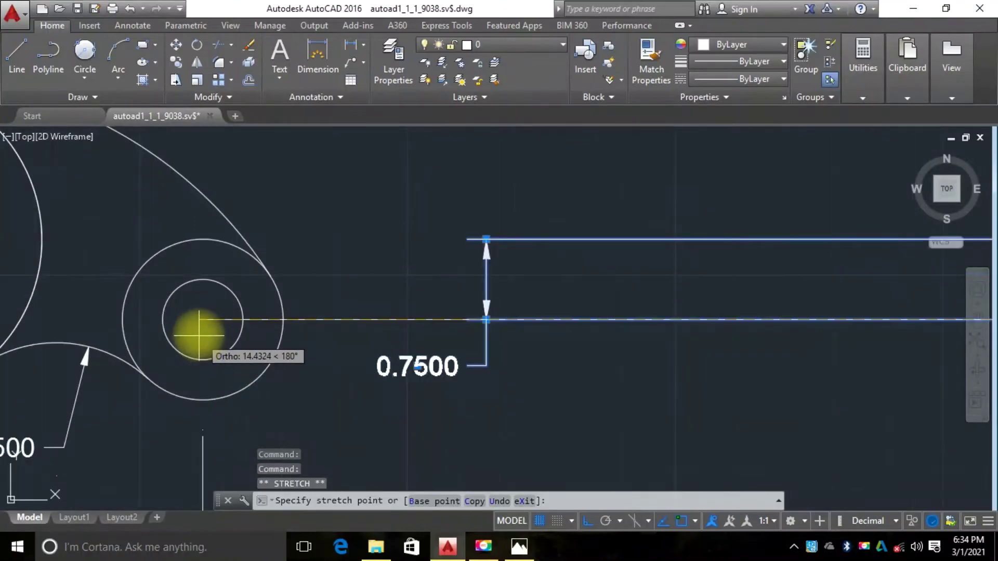
scroll(192, 319, down, 2)
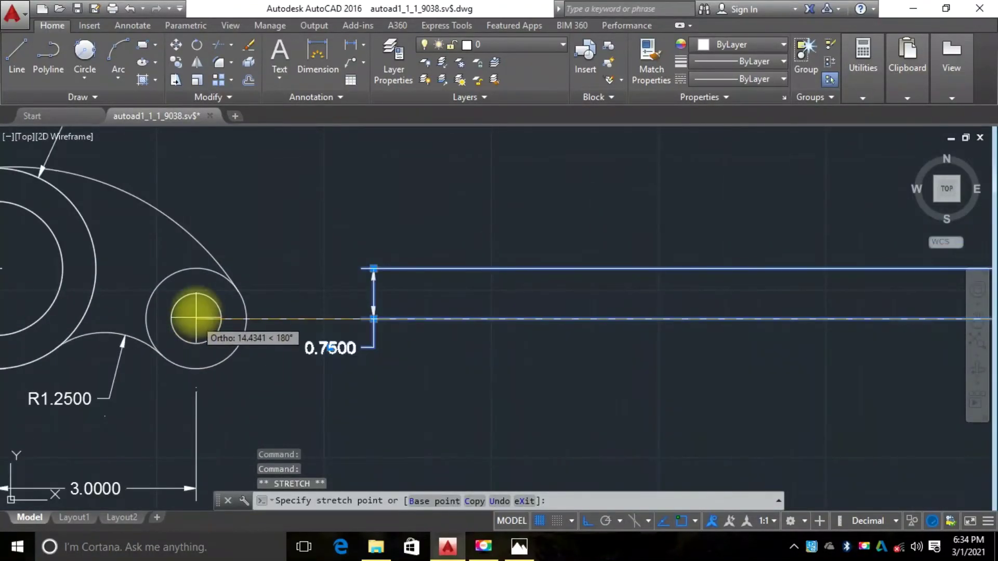
click(207, 343)
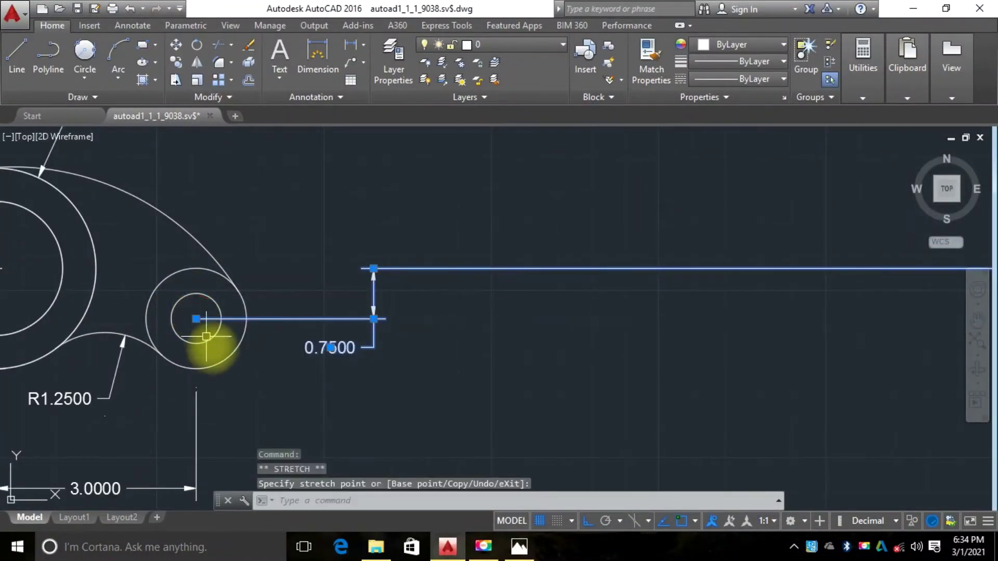
Stretch the origin of the vertical dimension's upper extension line to the centre of the link's large circles
scroll(196, 320, down, 2)
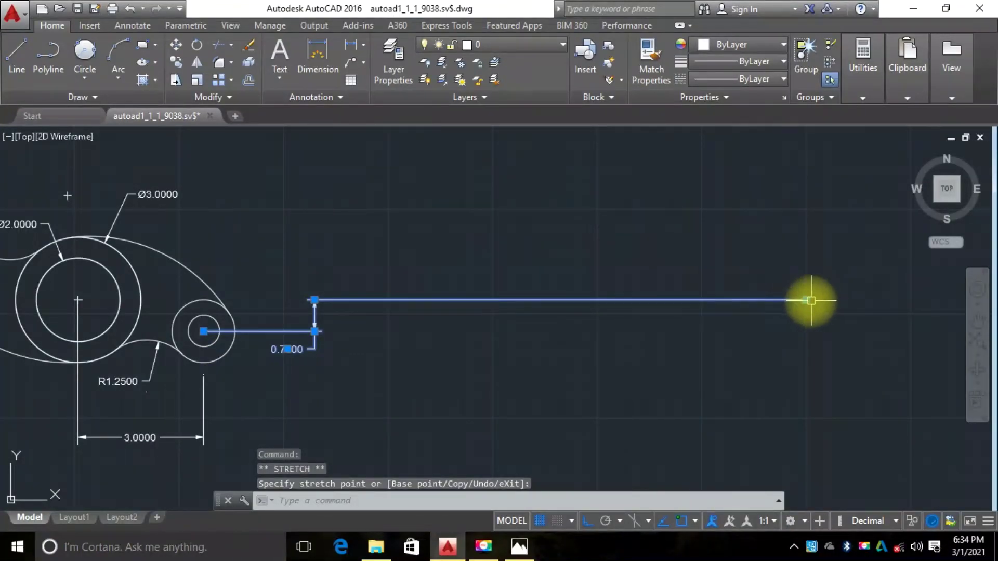
scroll(808, 300, down, 2)
scroll(538, 300, up, 3)
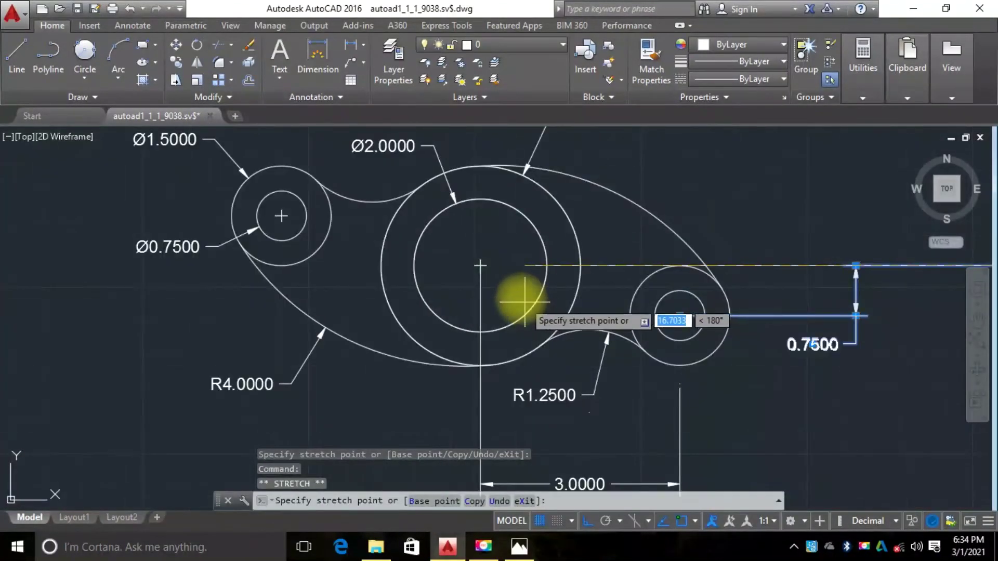
click(481, 265)
scroll(442, 278, down, 3)
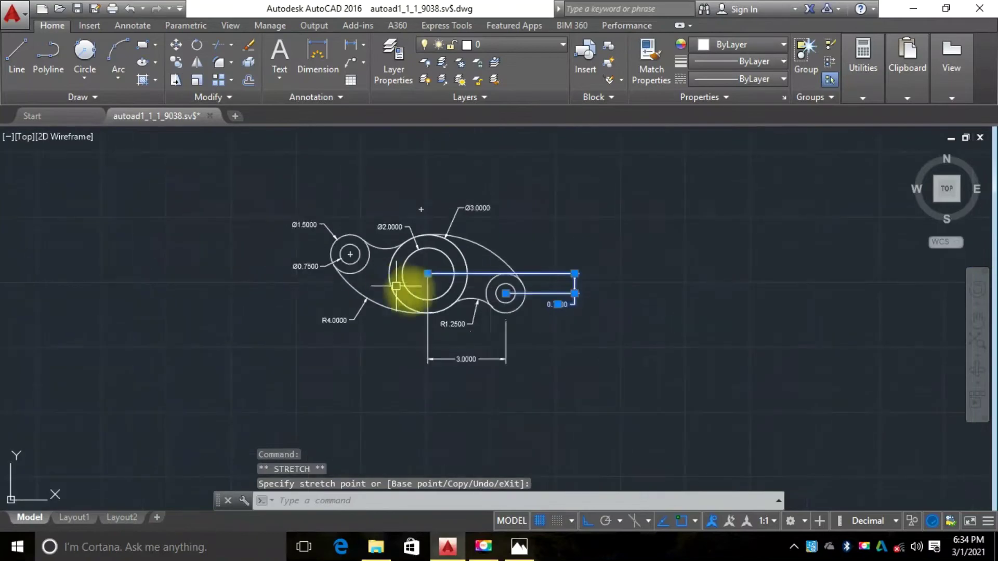
Stretch the horizontal dimension's right extension line up through the right arm's circles to the top of the outer circle
scroll(463, 286, up, 1)
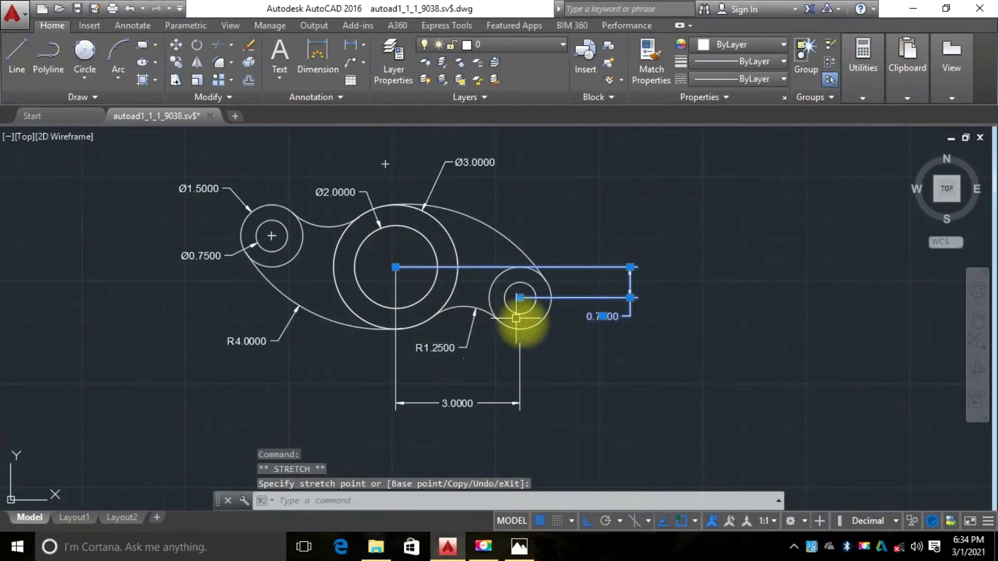
click(518, 353)
scroll(518, 354, up, 3)
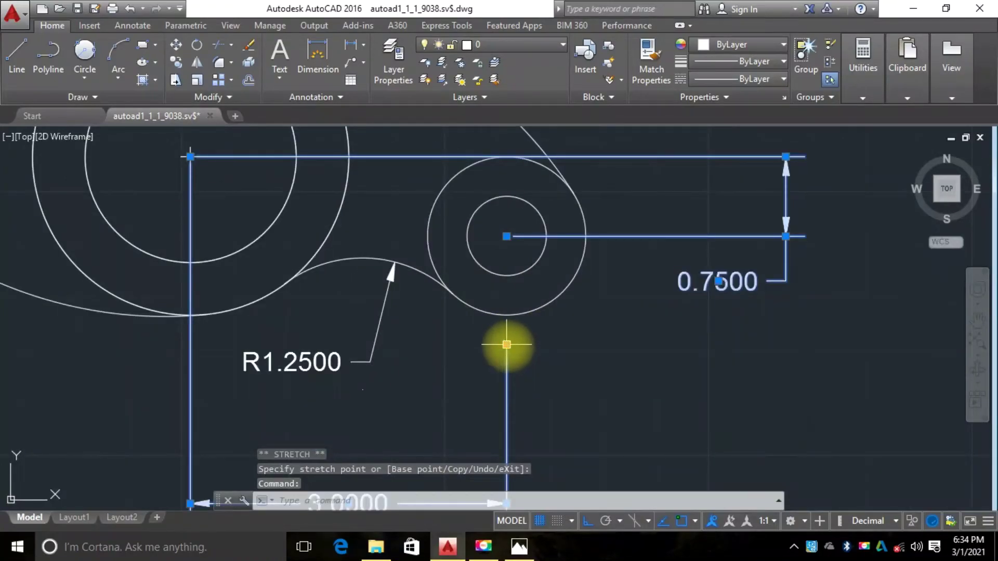
click(507, 345)
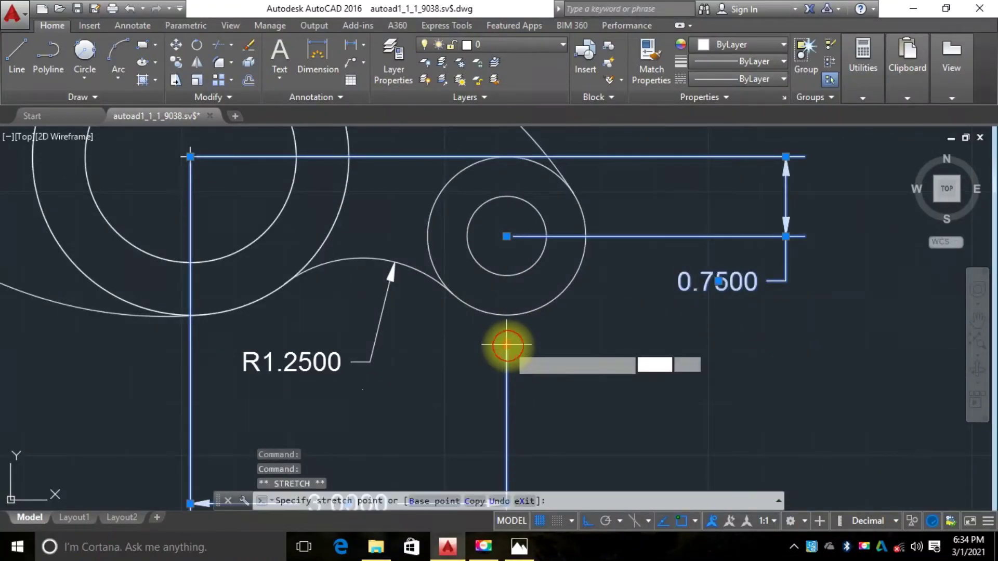
click(508, 156)
scroll(507, 216, down, 3)
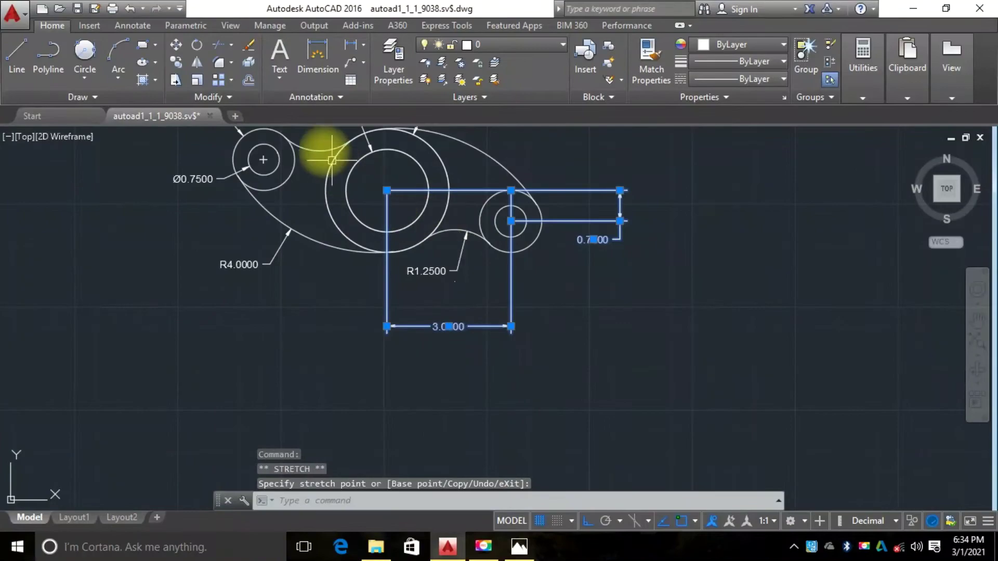
scroll(520, 237, up, 2)
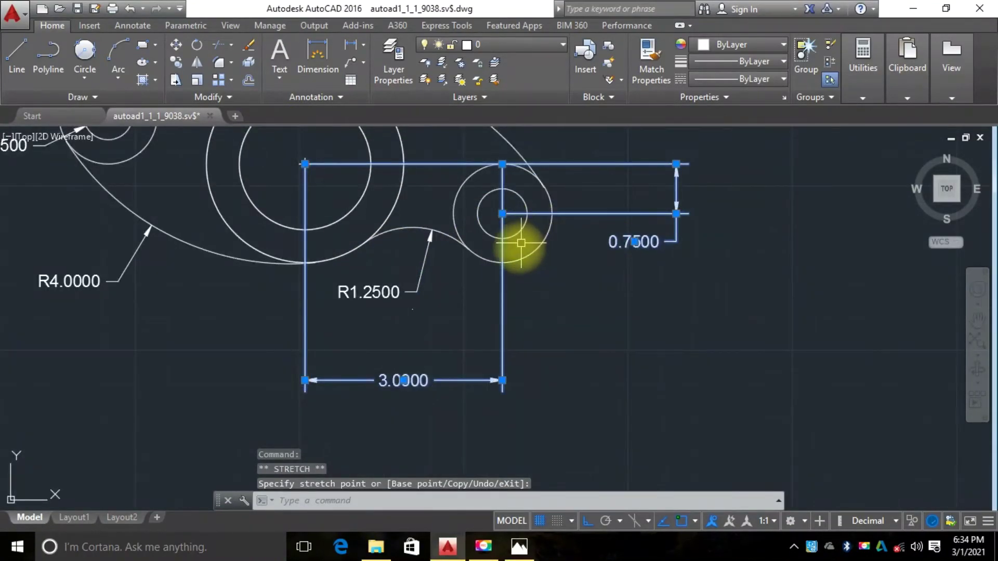
scroll(520, 243, down, 2)
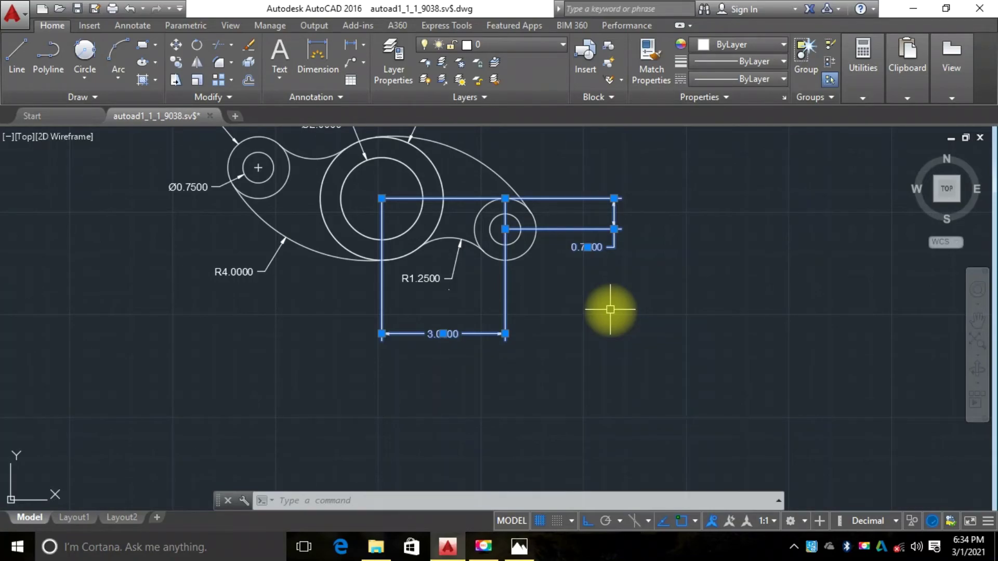
Clear the selection and compare the link's shape and dimension extension lines with the reference drawing in Photos, returning to AutoCAD
key(Escape)
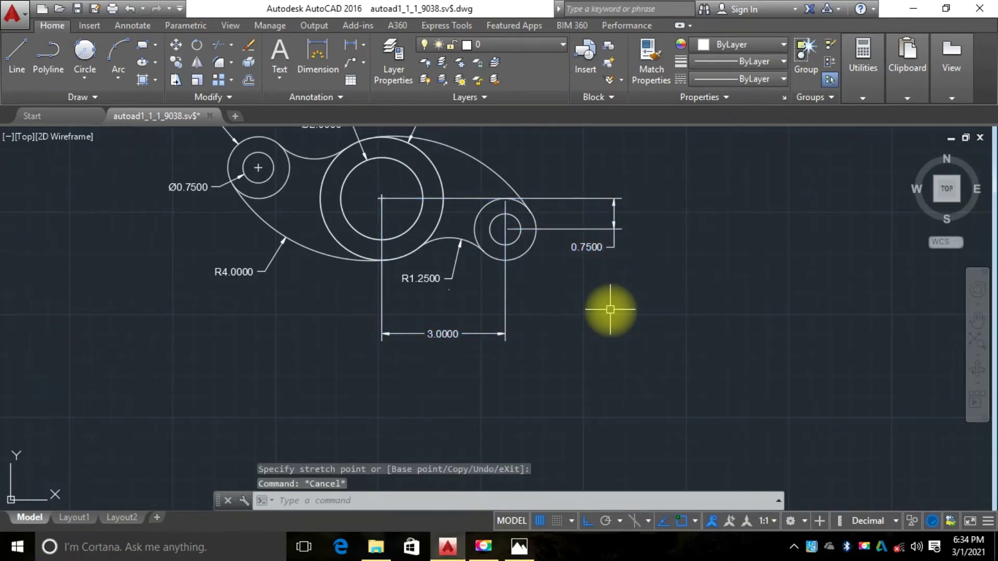
click(518, 550)
scroll(520, 416, down, 1)
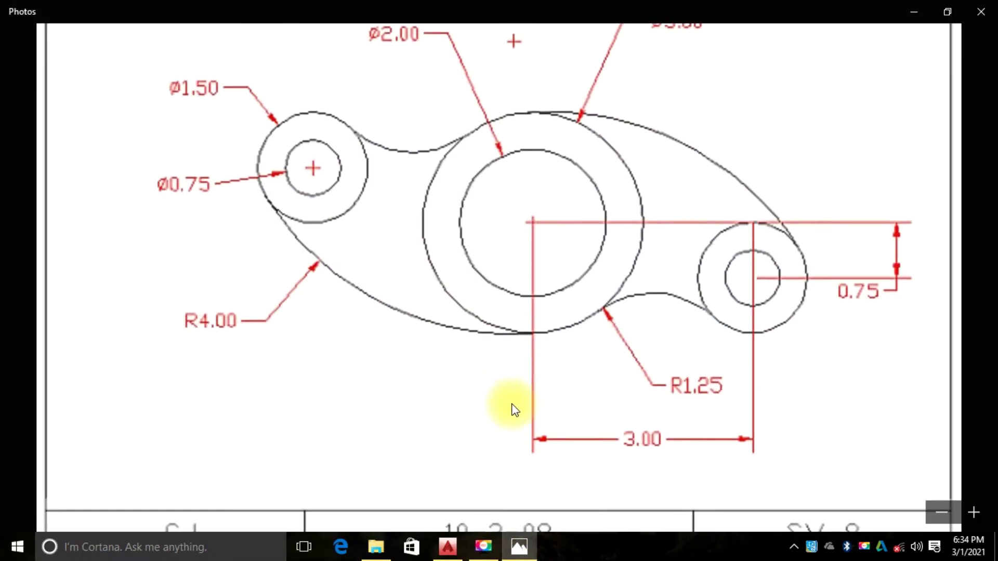
scroll(537, 396, up, 2)
scroll(539, 398, down, 2)
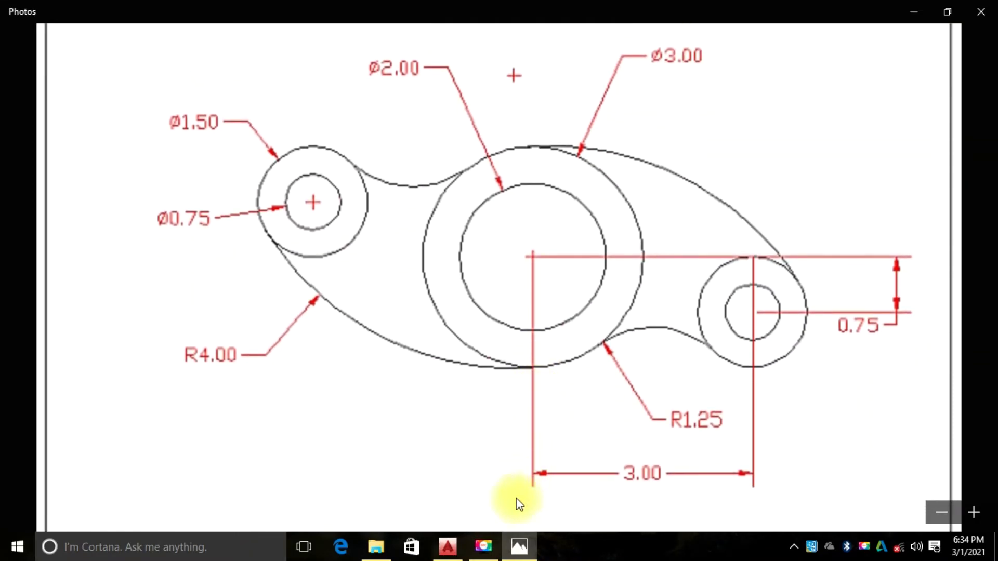
click(450, 545)
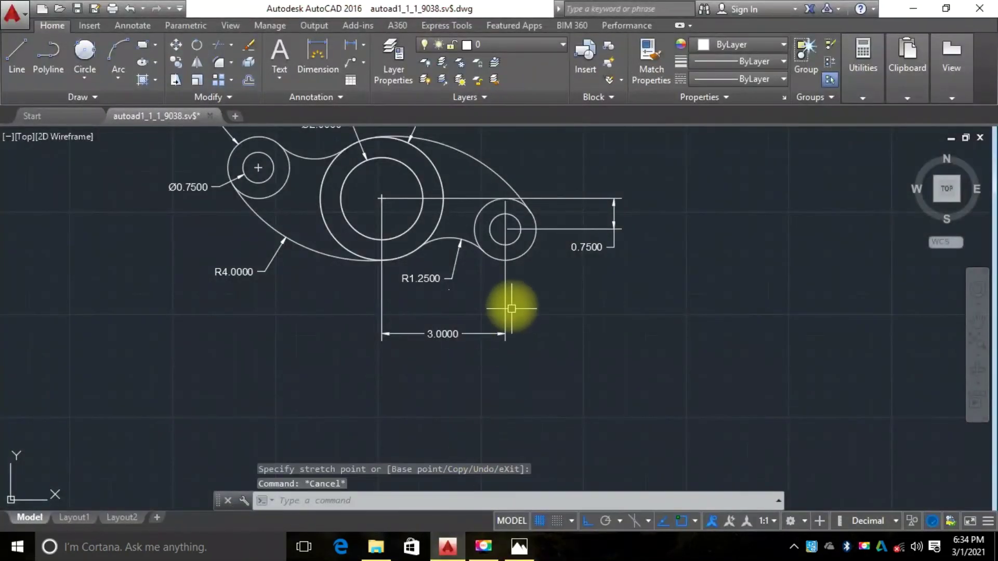
scroll(499, 296, up, 1)
scroll(502, 308, down, 1)
scroll(501, 308, down, 2)
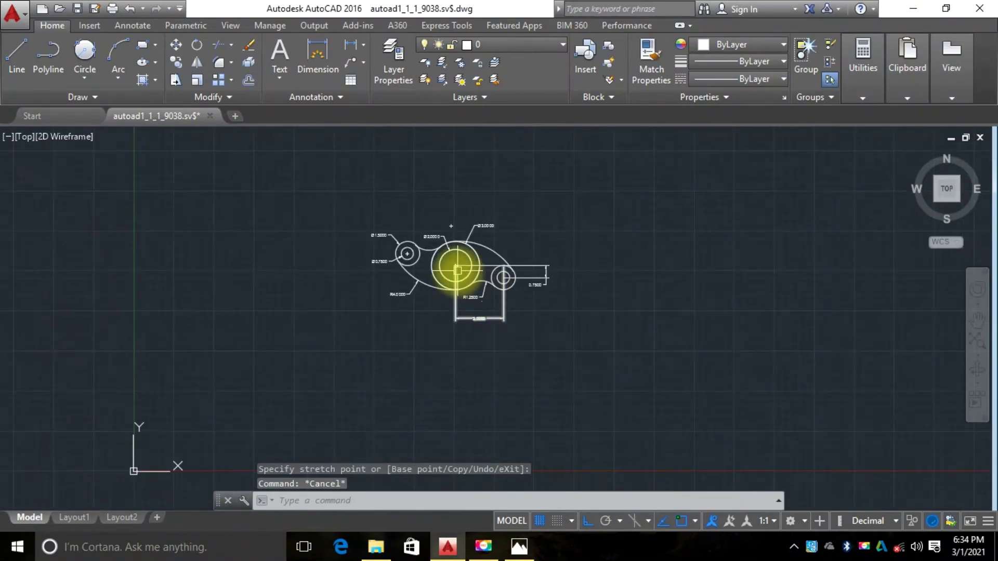
scroll(457, 267, up, 2)
scroll(458, 239, down, 1)
scroll(461, 223, up, 2)
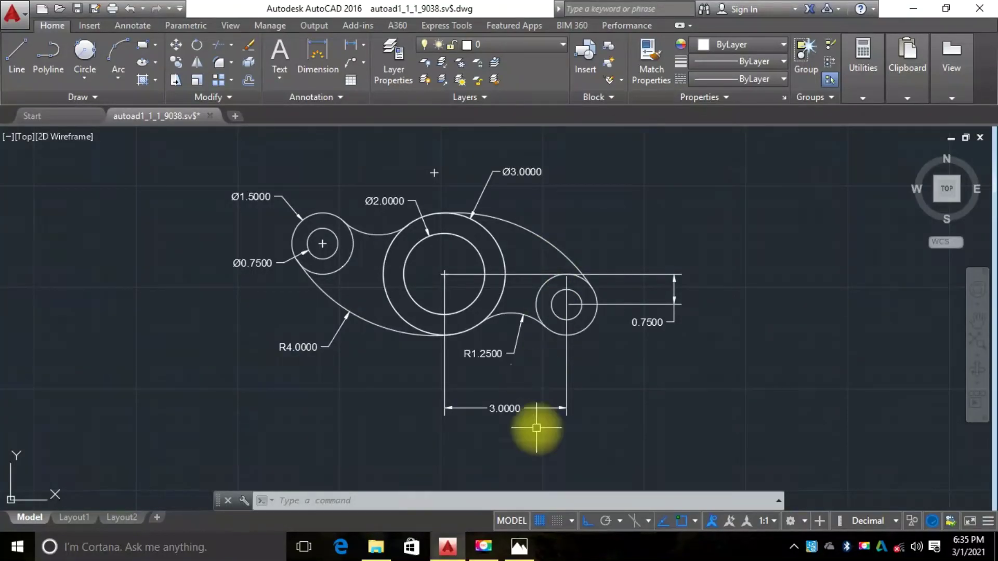
Check the decimal places of the dimension values in the Photos reference against those in the AutoCAD drawing
click(520, 547)
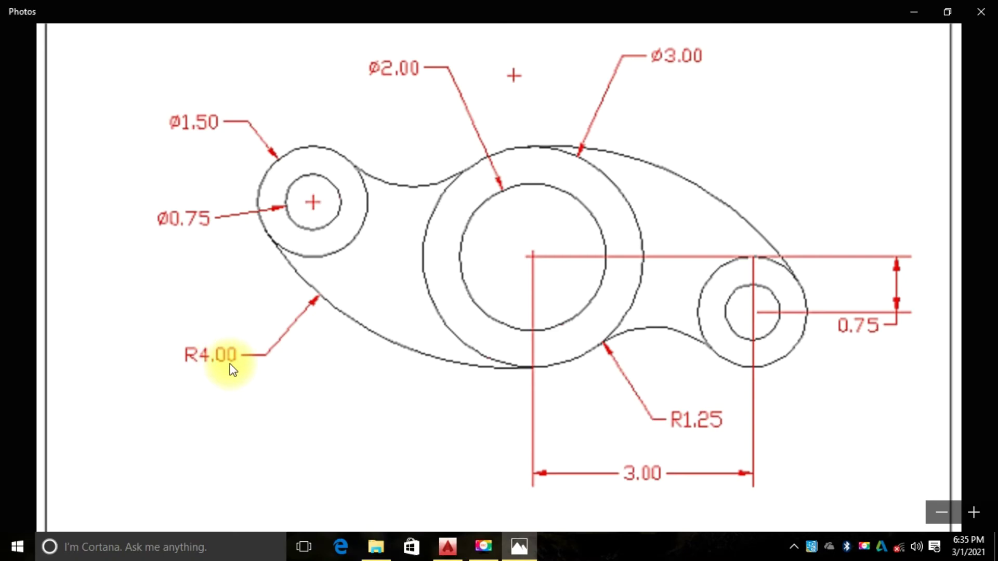
click(452, 543)
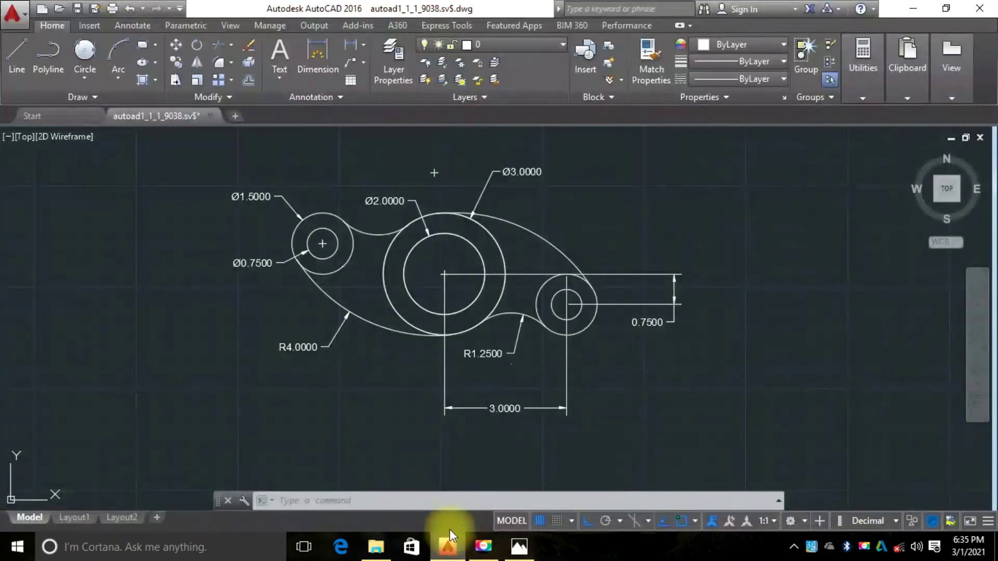
scroll(255, 265, up, 4)
scroll(307, 312, down, 2)
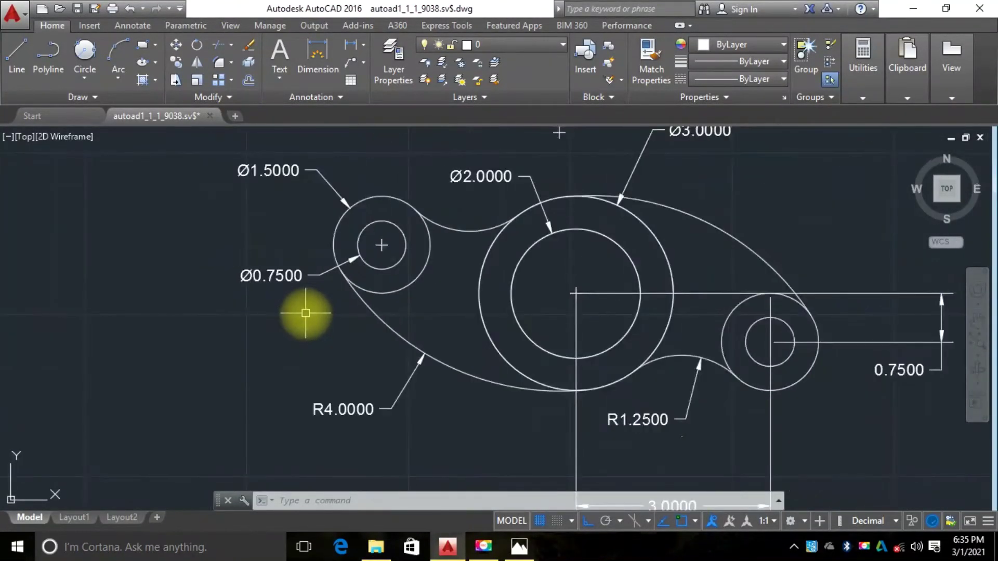
scroll(261, 272, down, 2)
scroll(261, 272, up, 2)
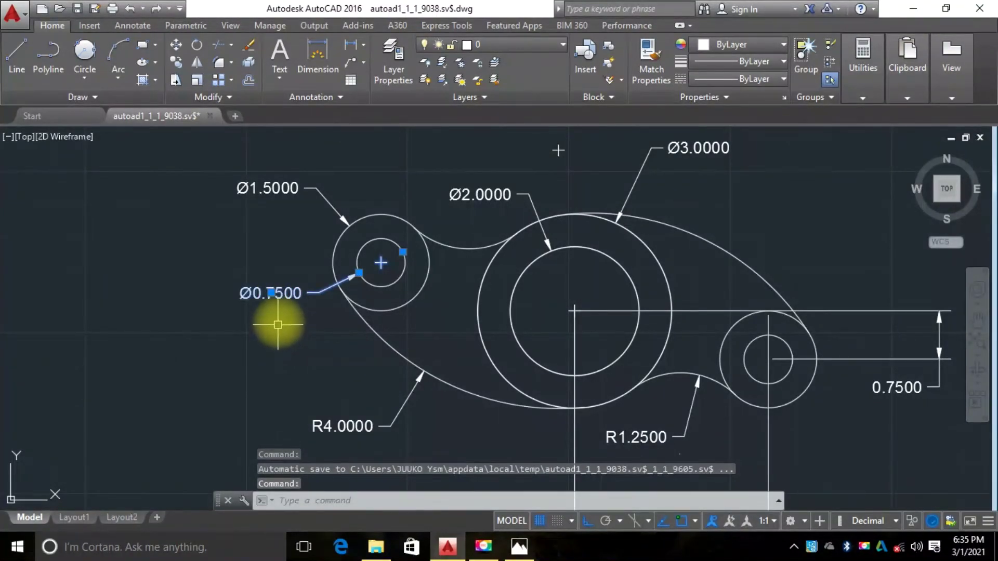
Open the properties of the left arm's inner-circle diameter dimension and look through its settings for the number of decimals
click(285, 294)
right_click(285, 295)
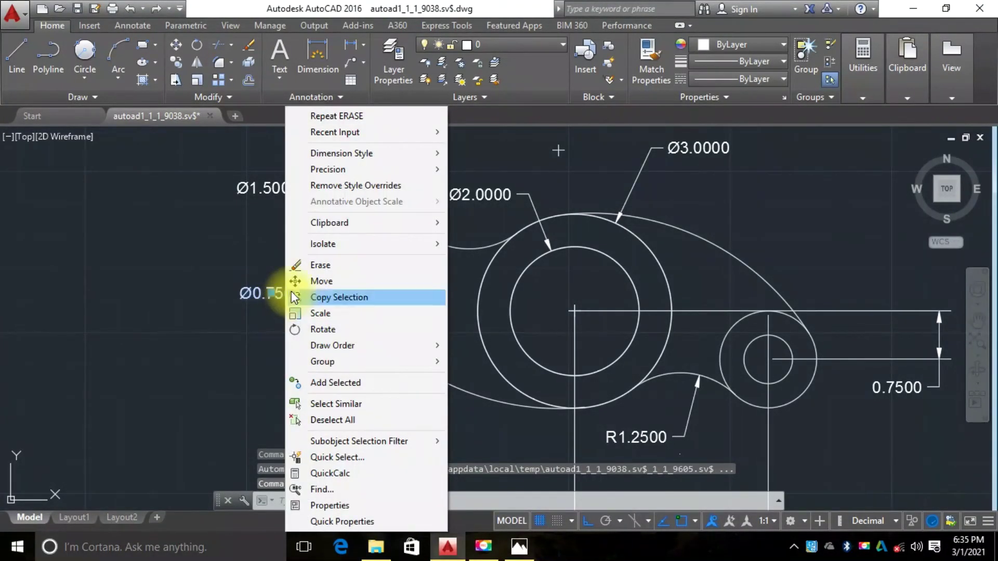
click(342, 505)
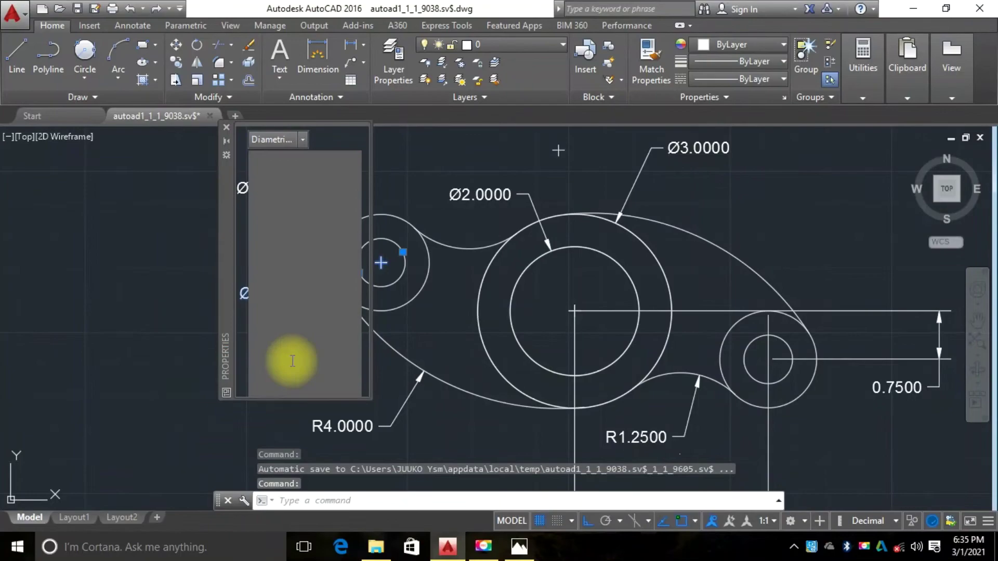
scroll(289, 358, down, 6)
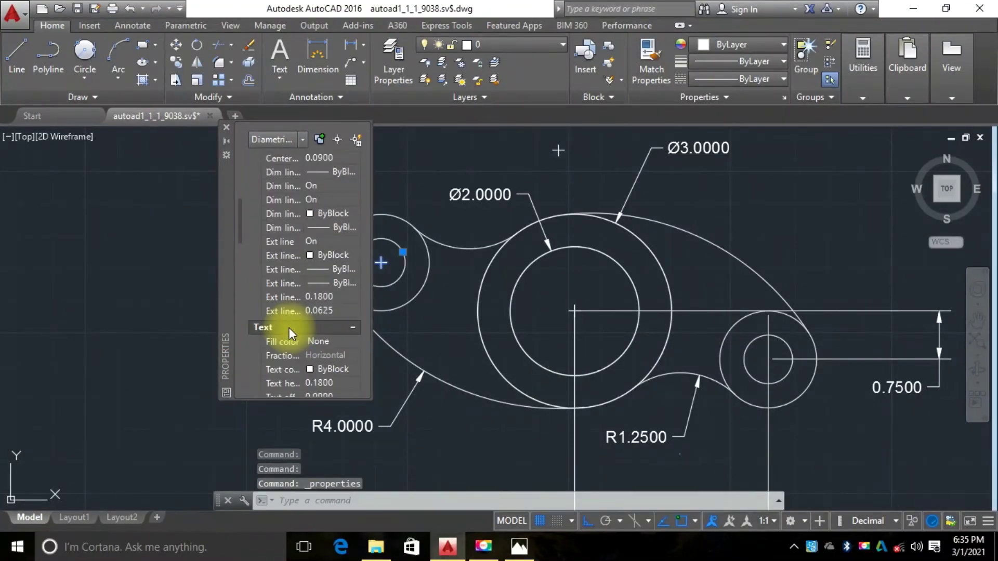
scroll(289, 327, down, 5)
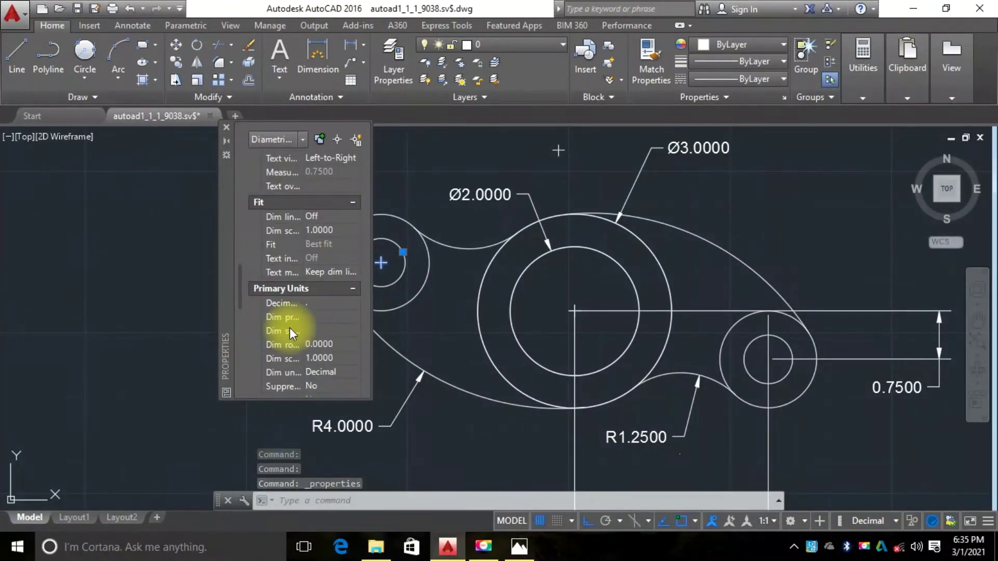
scroll(324, 337, down, 8)
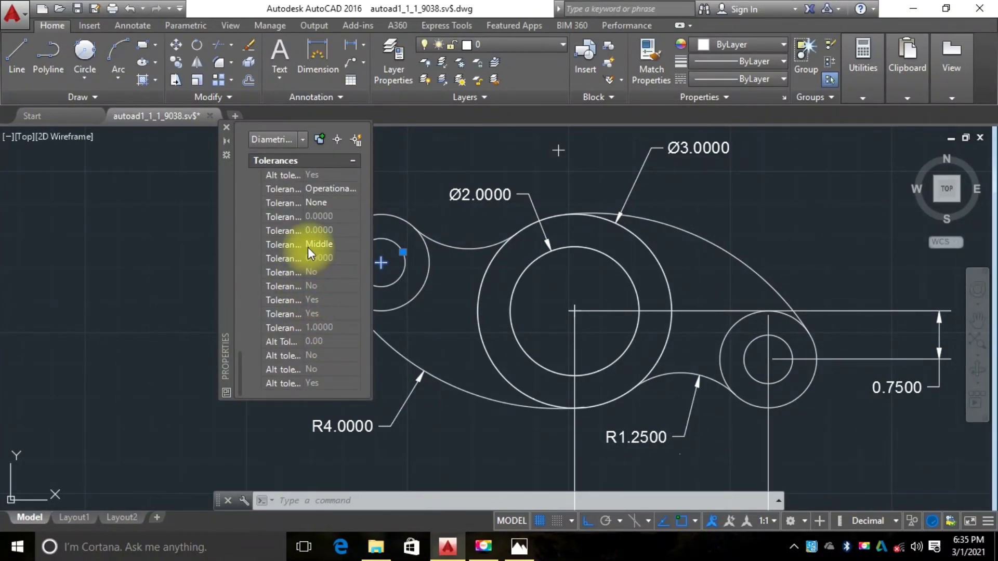
scroll(307, 242, up, 6)
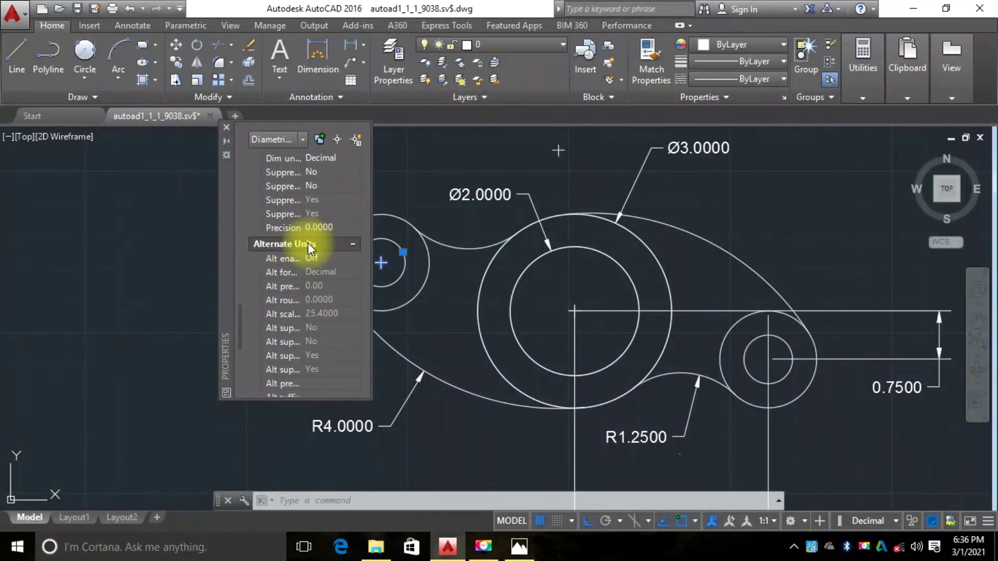
scroll(307, 242, up, 3)
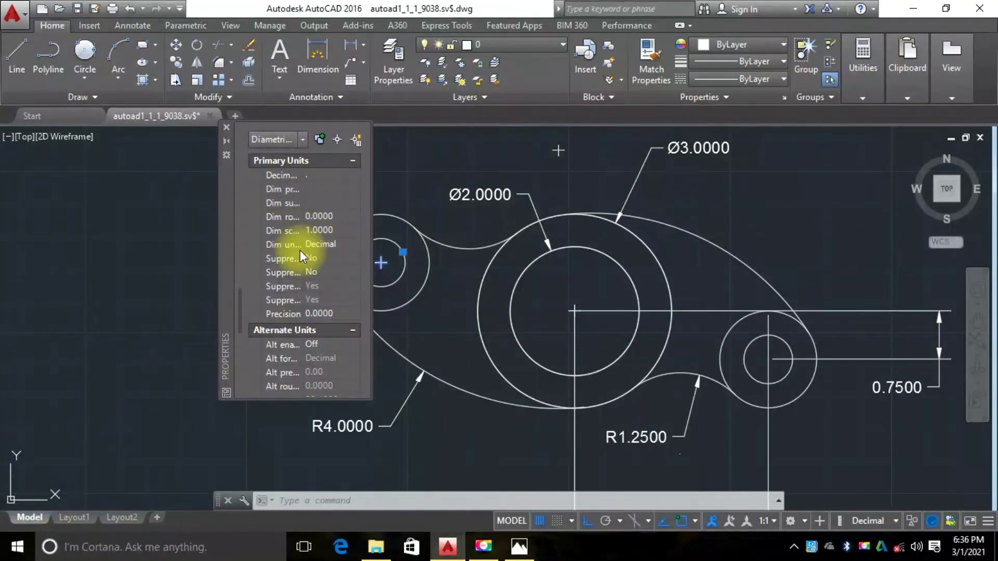
scroll(311, 281, up, 2)
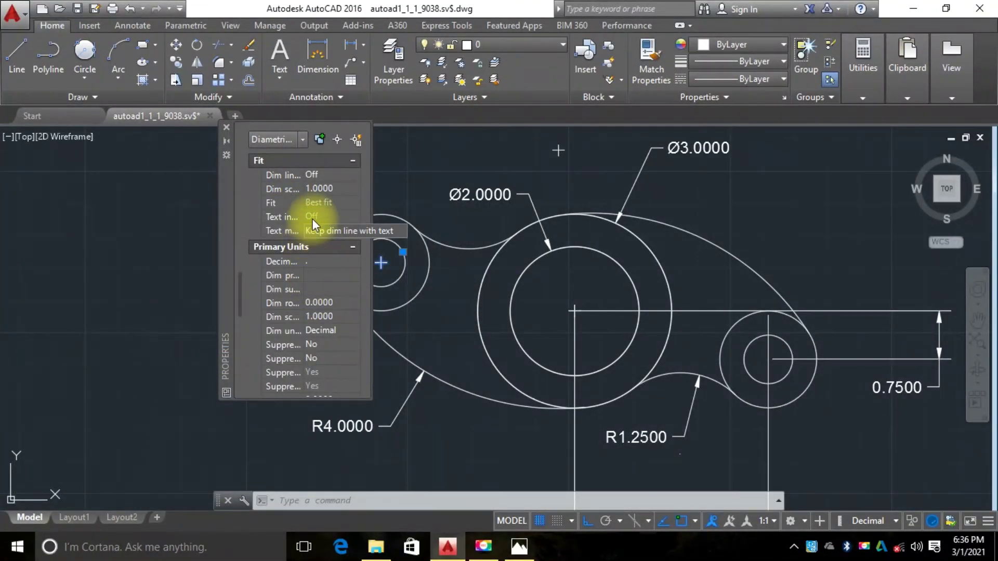
scroll(312, 218, up, 2)
scroll(313, 217, up, 2)
scroll(313, 217, up, 6)
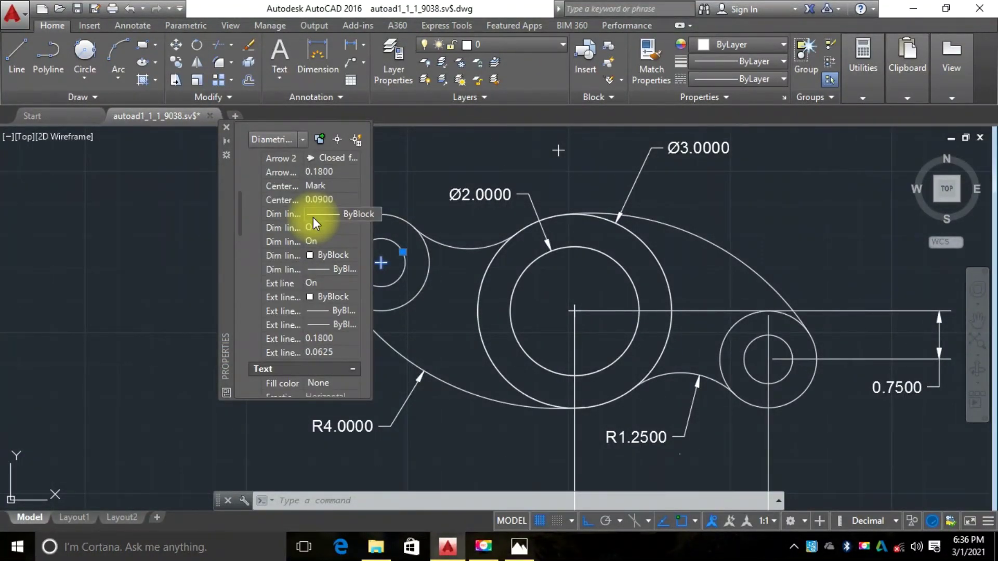
scroll(262, 213, up, 5)
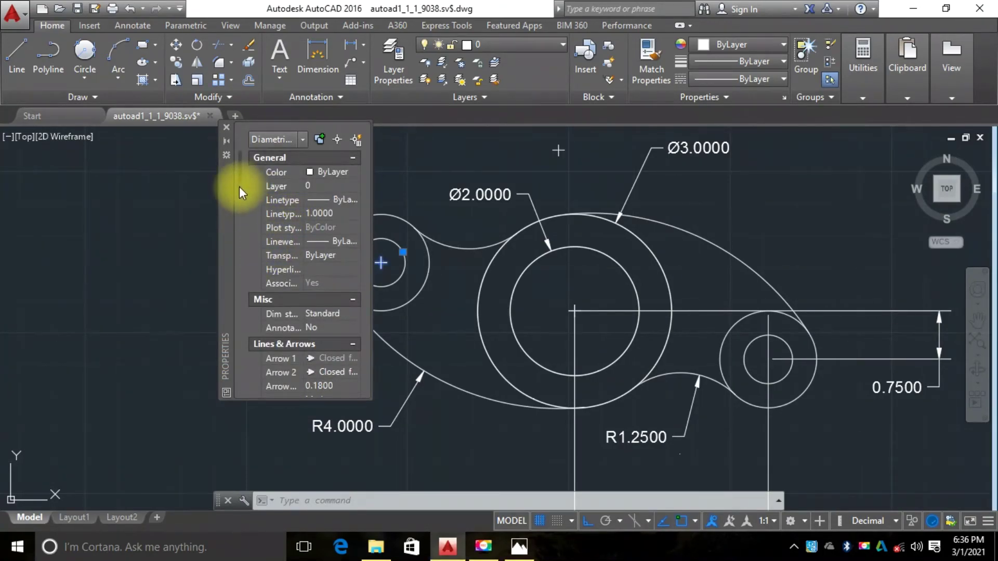
scroll(239, 193, down, 5)
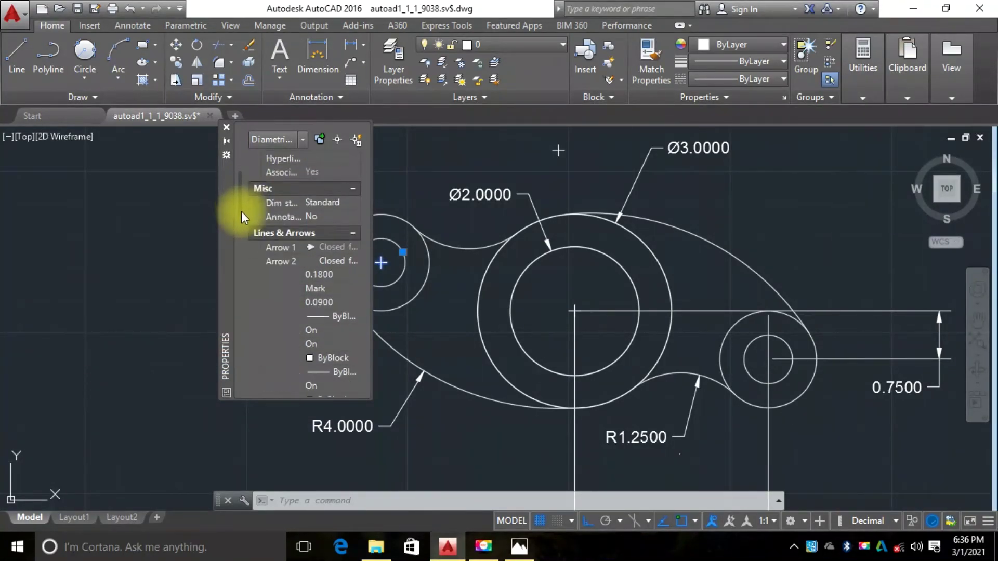
scroll(243, 214, down, 3)
scroll(243, 231, down, 4)
scroll(239, 255, down, 4)
drag(239, 263, 233, 398)
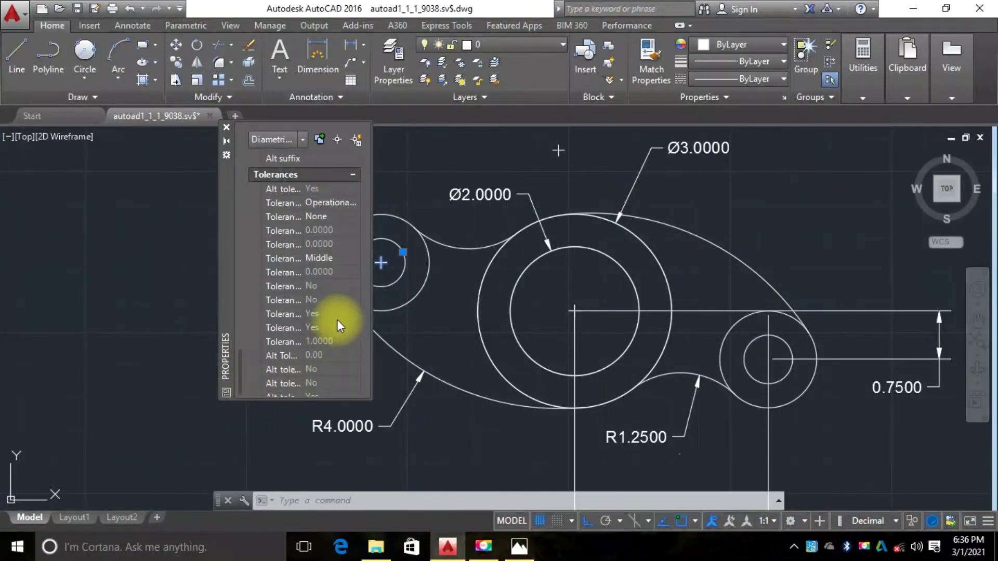
scroll(333, 317, down, 1)
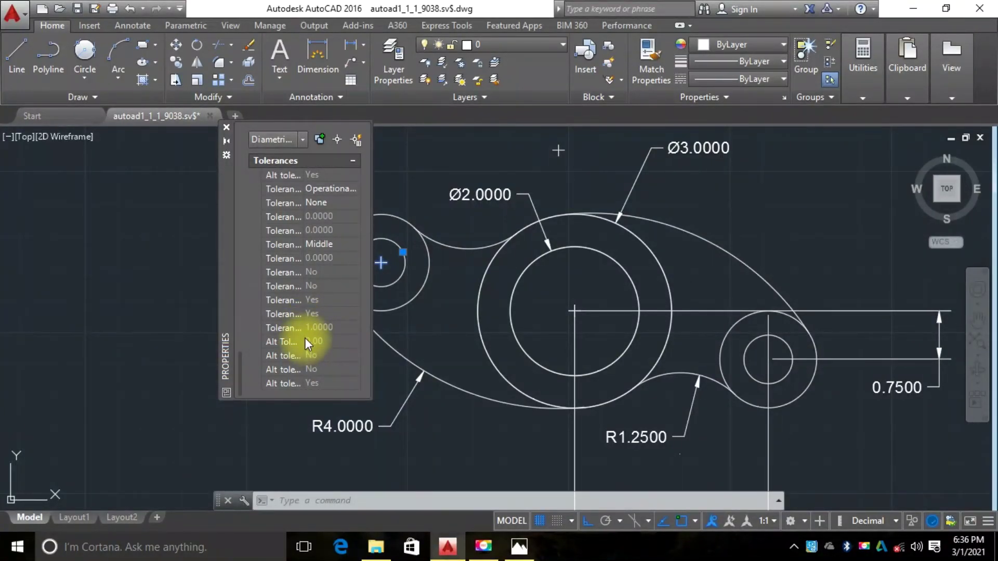
Set the dimension's primary units precision to 0.00, close the properties and clear the selection
scroll(313, 345, up, 6)
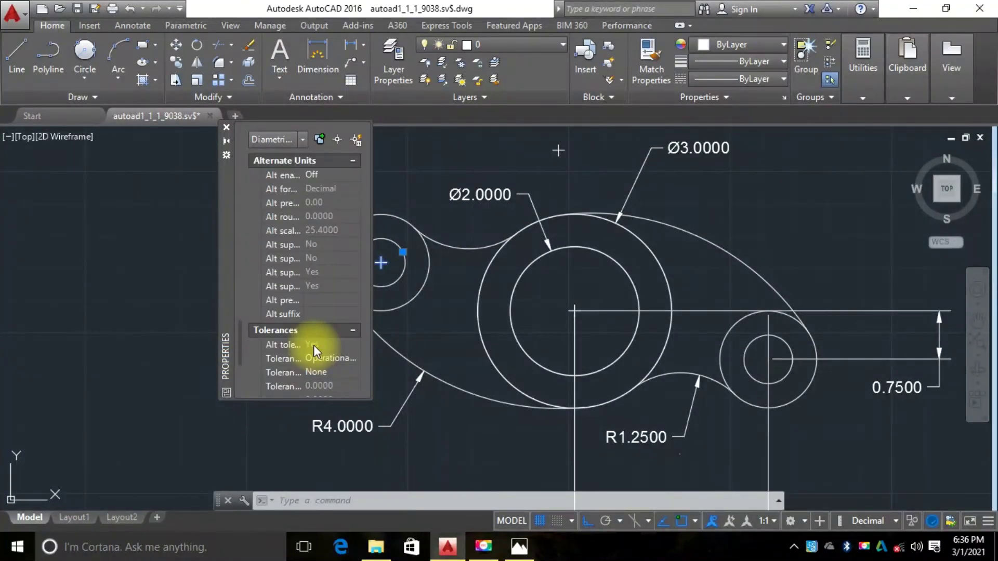
scroll(291, 234, up, 2)
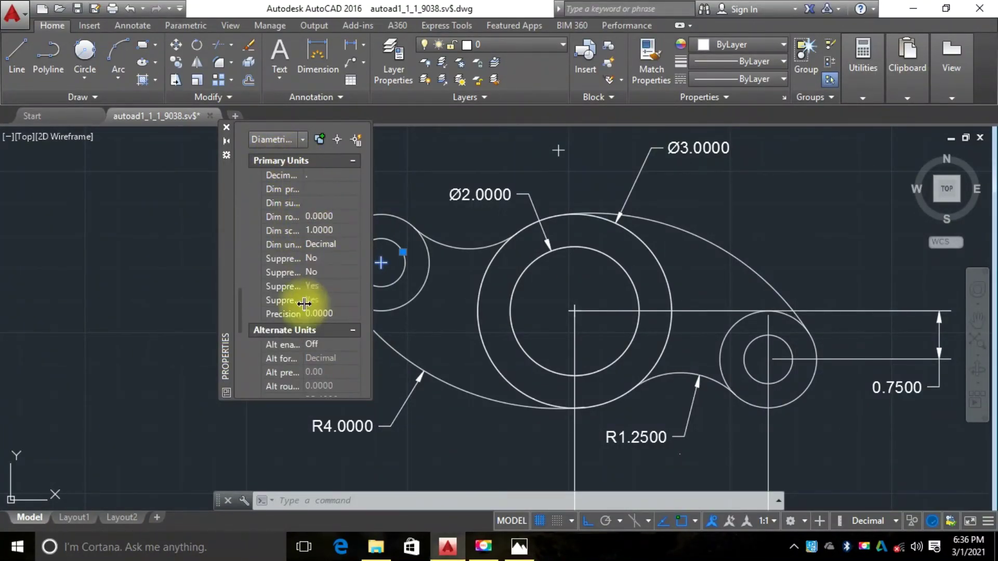
click(319, 313)
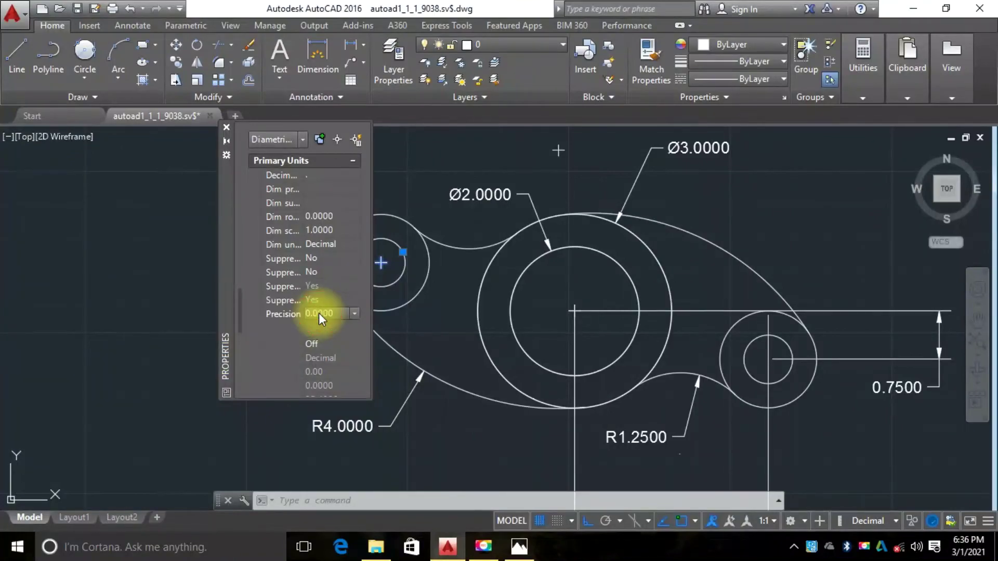
click(355, 314)
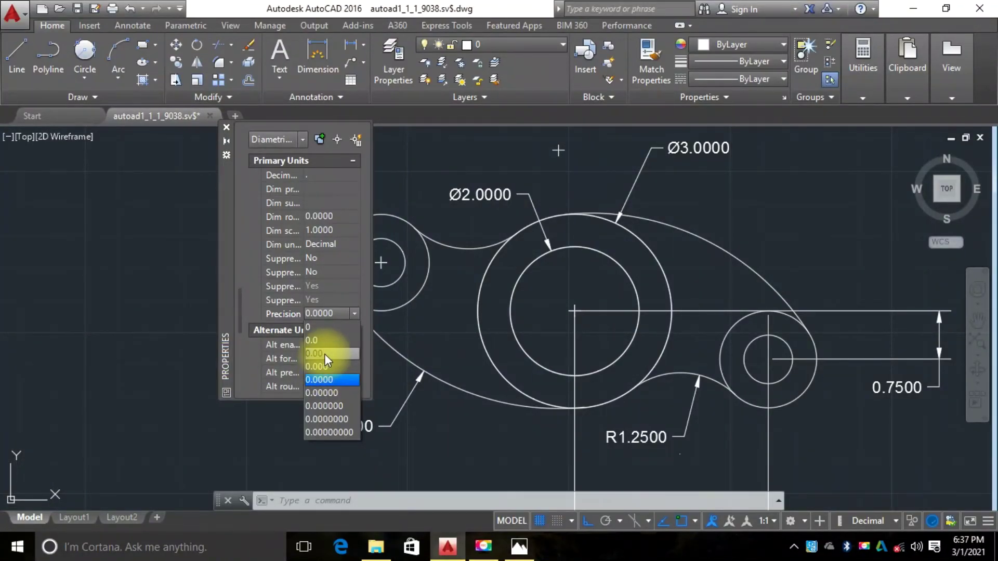
click(324, 354)
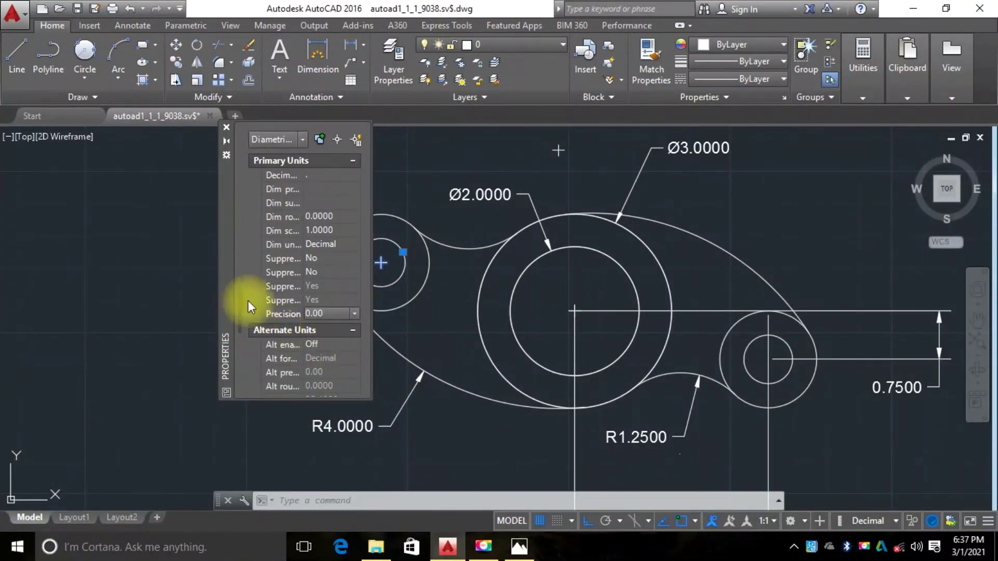
click(225, 128)
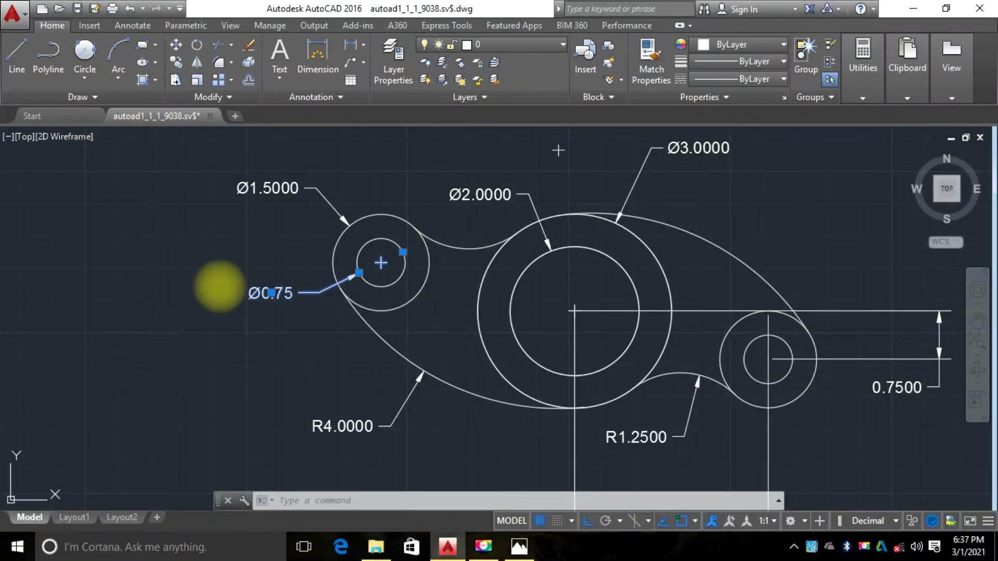
key(Escape)
scroll(221, 297, down, 2)
scroll(222, 305, up, 2)
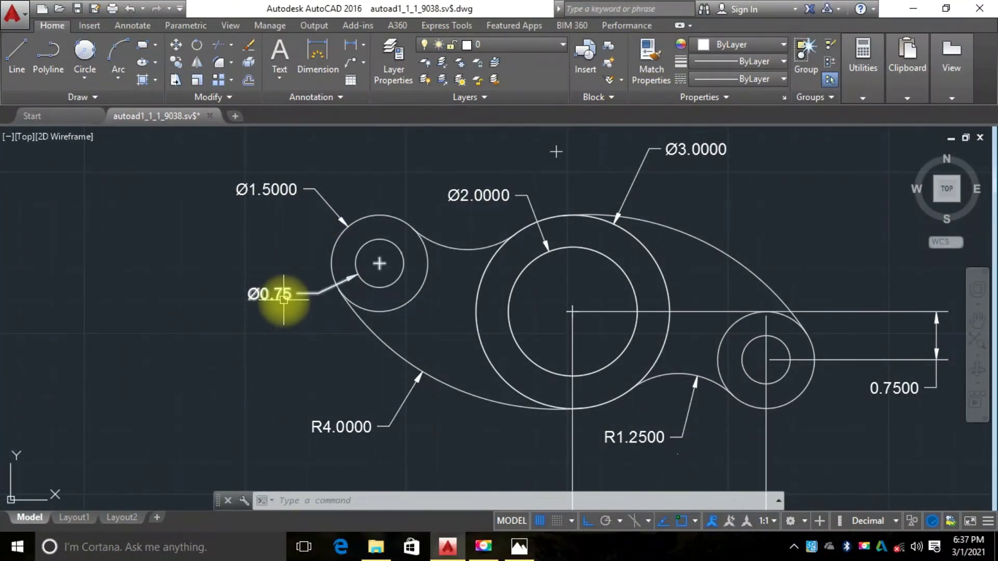
Match the properties of the left arm's inner-circle diameter dimension onto the left outer-circle and both central-circle diameter dimensions
click(264, 295)
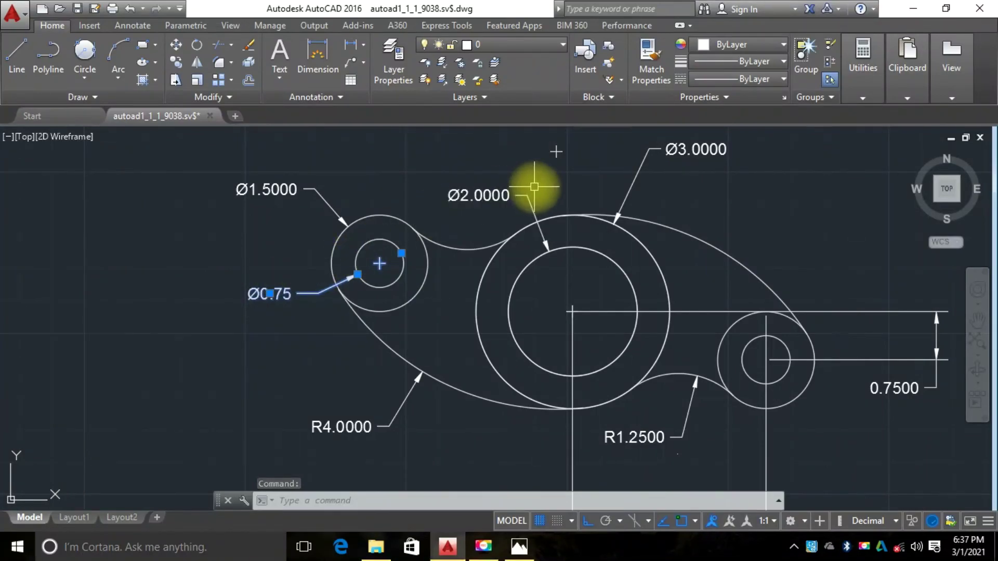
click(653, 65)
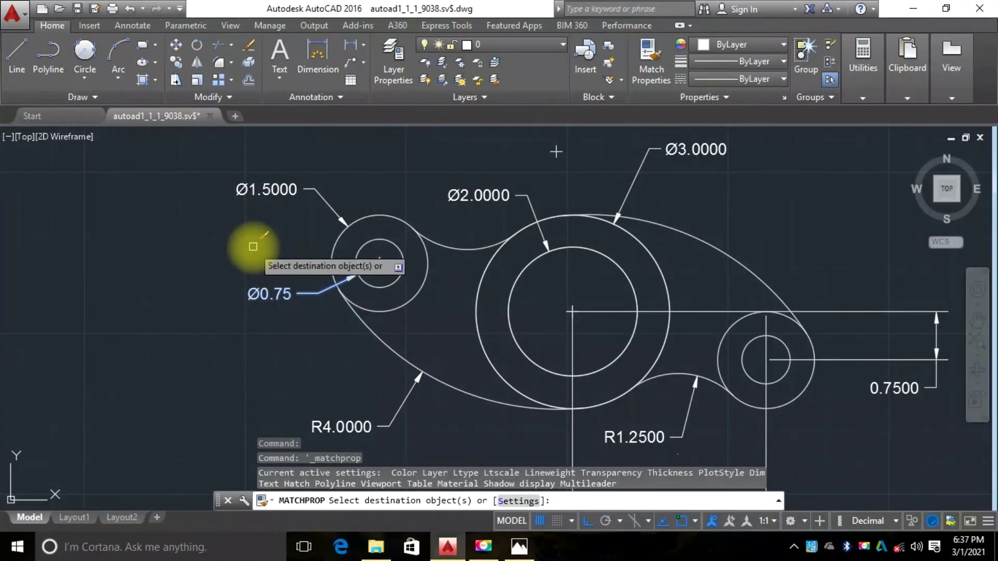
click(264, 293)
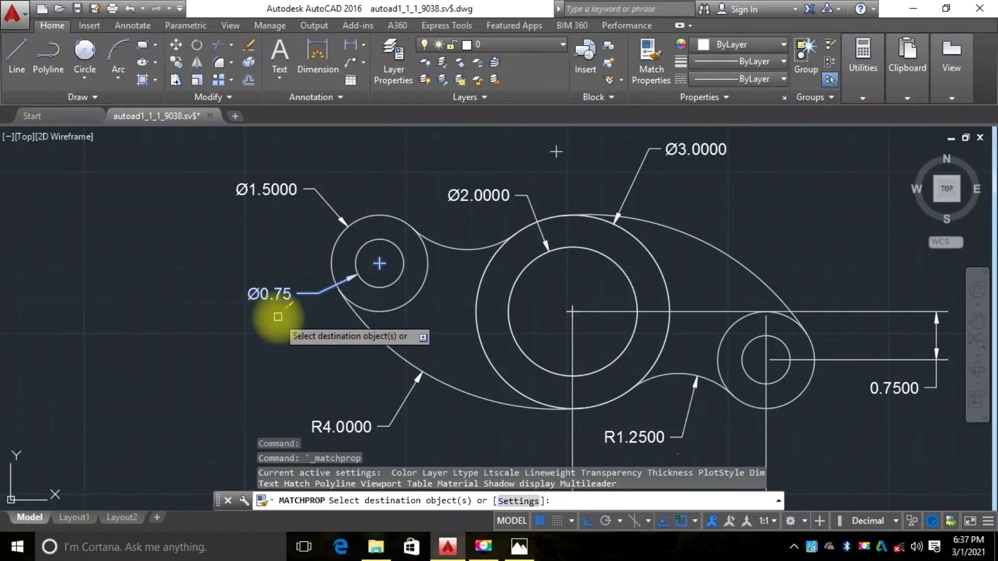
click(270, 190)
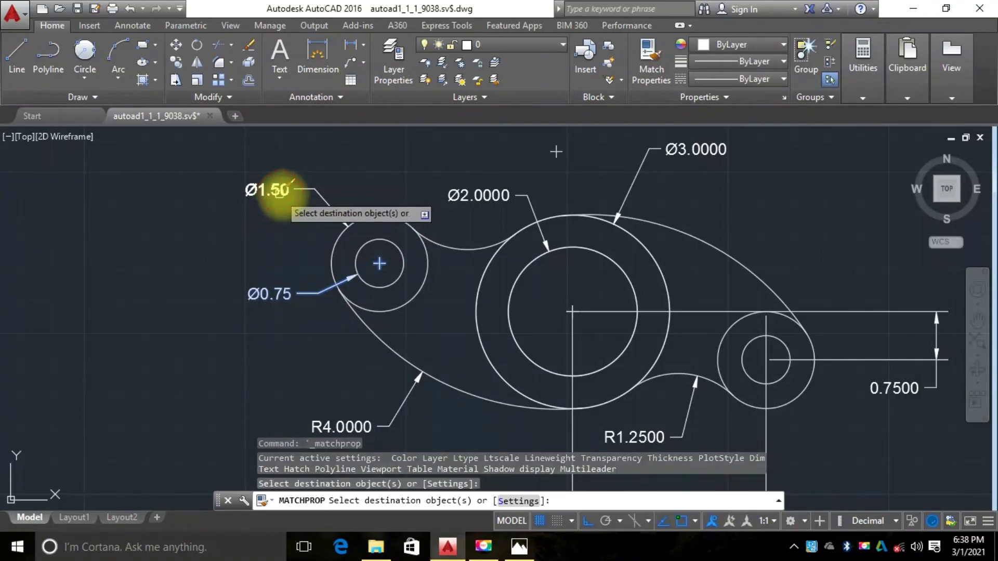
click(452, 193)
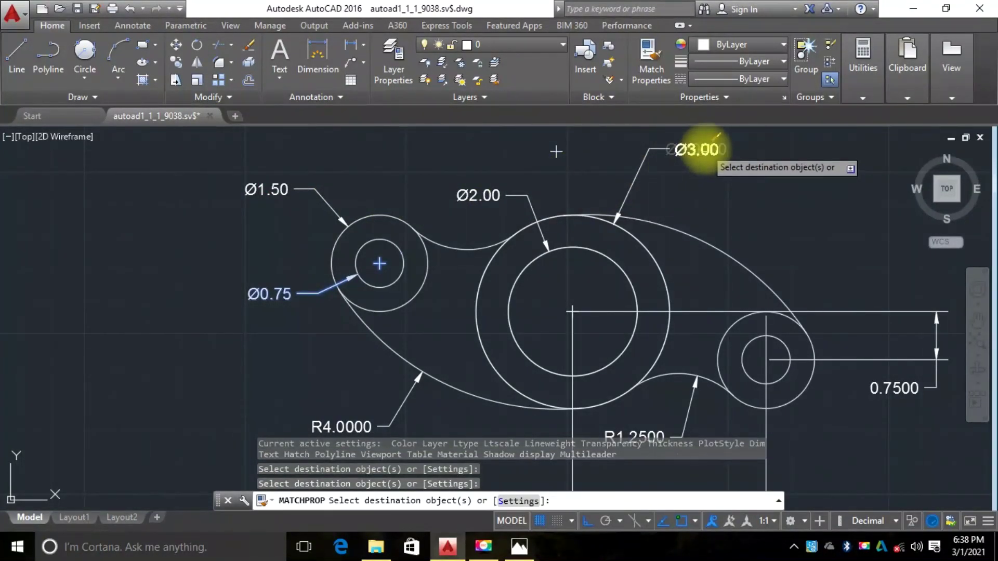
click(679, 151)
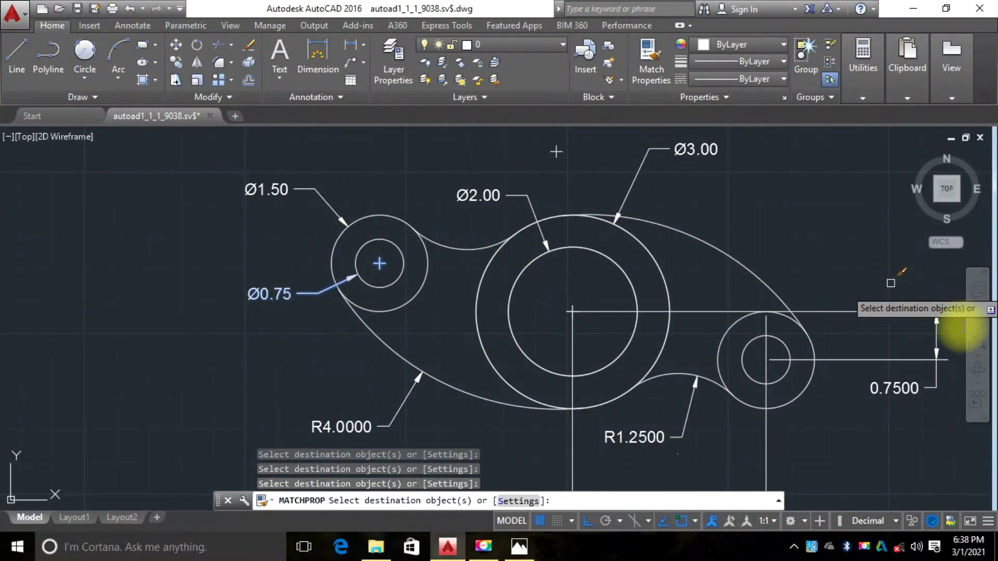
Apply the same matched properties to the vertical and horizontal centre-distance dimensions and both arc radius dimensions, and end Match Properties
click(898, 389)
scroll(697, 334, down, 3)
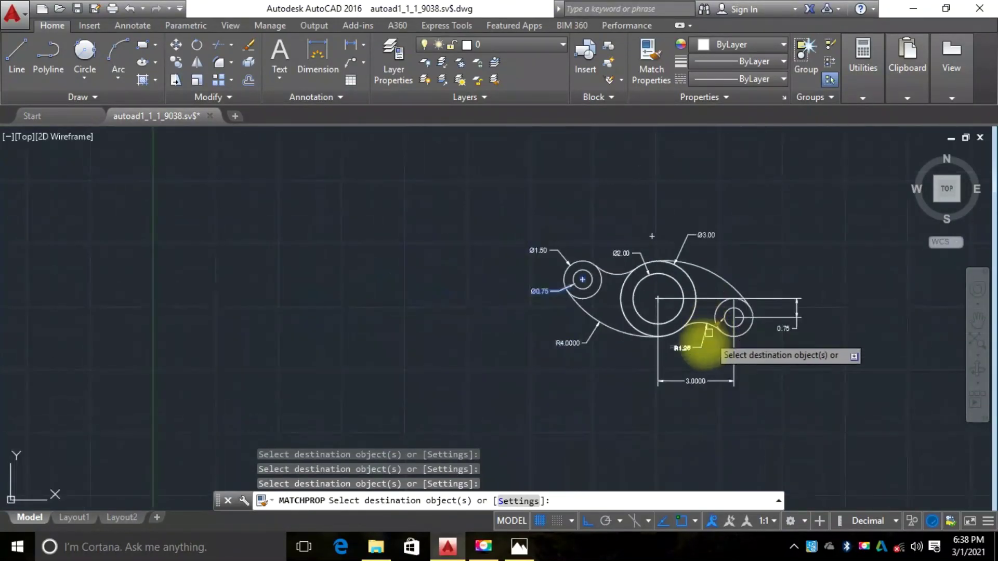
scroll(693, 355, up, 3)
click(669, 341)
click(695, 423)
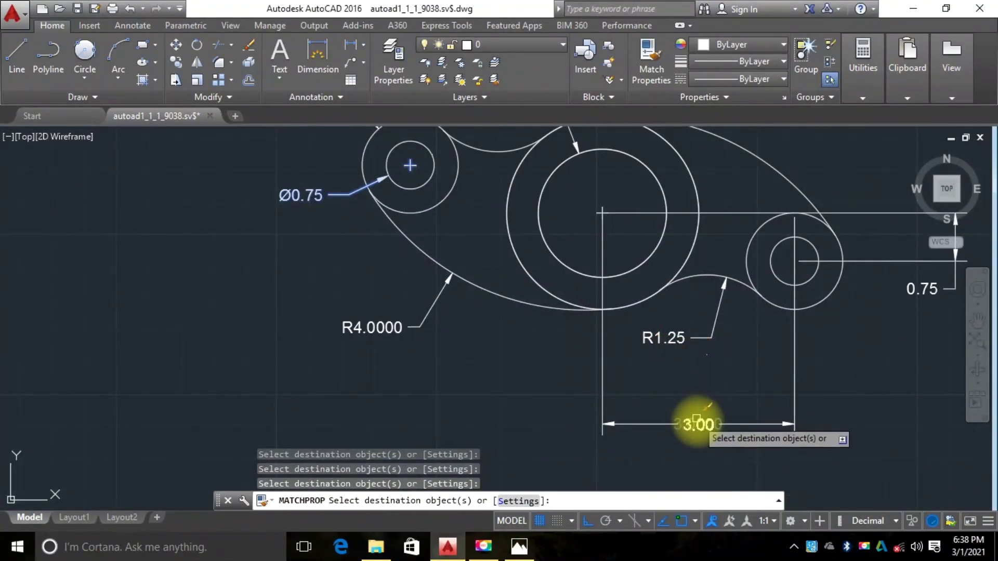
click(378, 326)
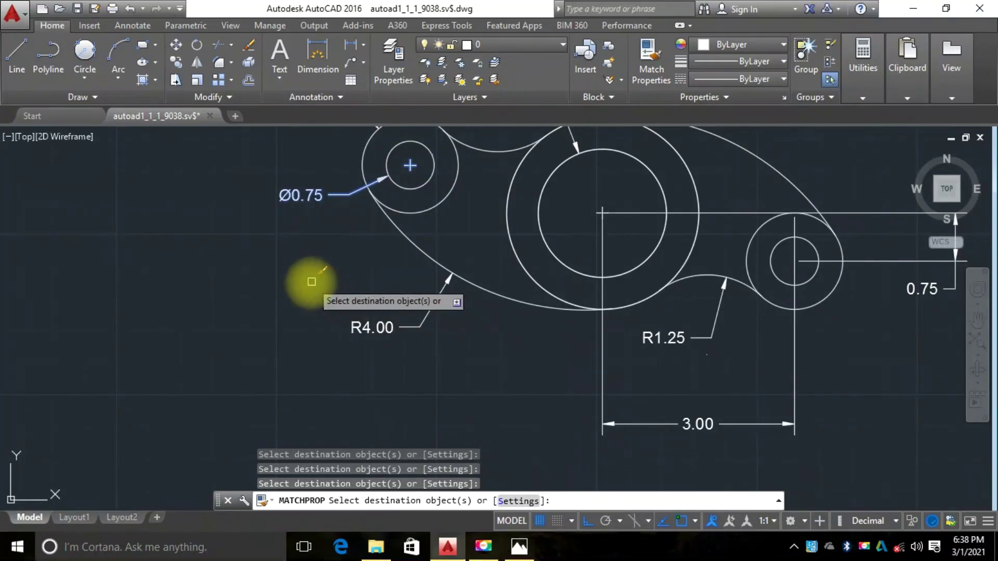
scroll(312, 284, down, 4)
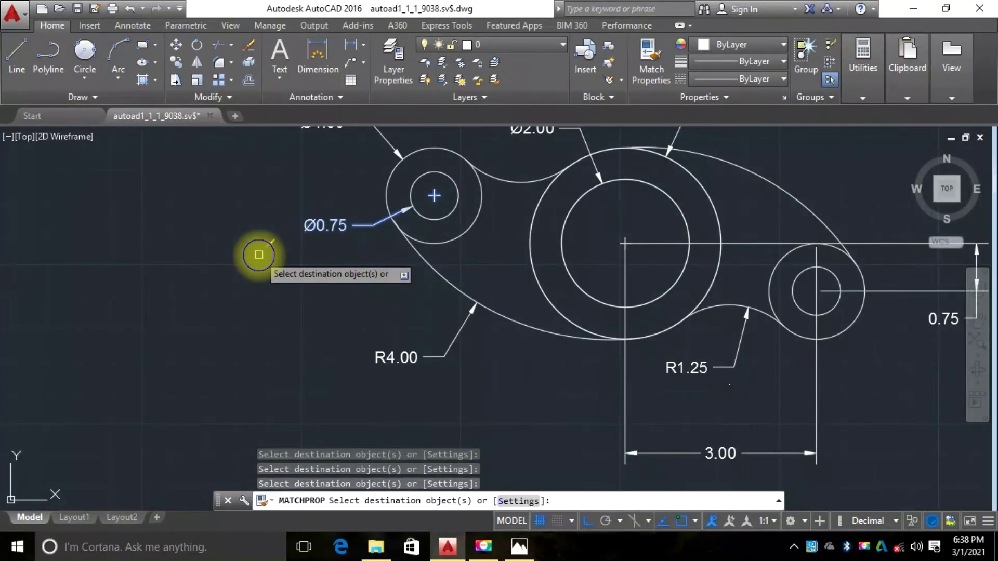
right_click(259, 254)
click(268, 259)
Review the whole dimensioned link, checking the decimal places of every diameter, radius and distance dimension
scroll(322, 278, down, 6)
scroll(465, 281, up, 4)
scroll(350, 234, down, 2)
scroll(382, 245, up, 3)
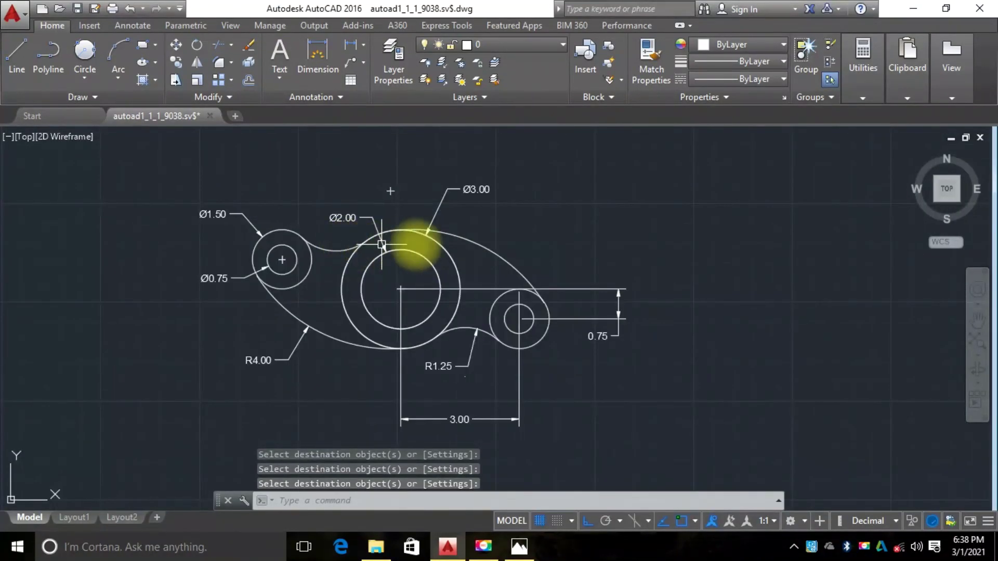
scroll(624, 223, down, 3)
scroll(432, 218, up, 3)
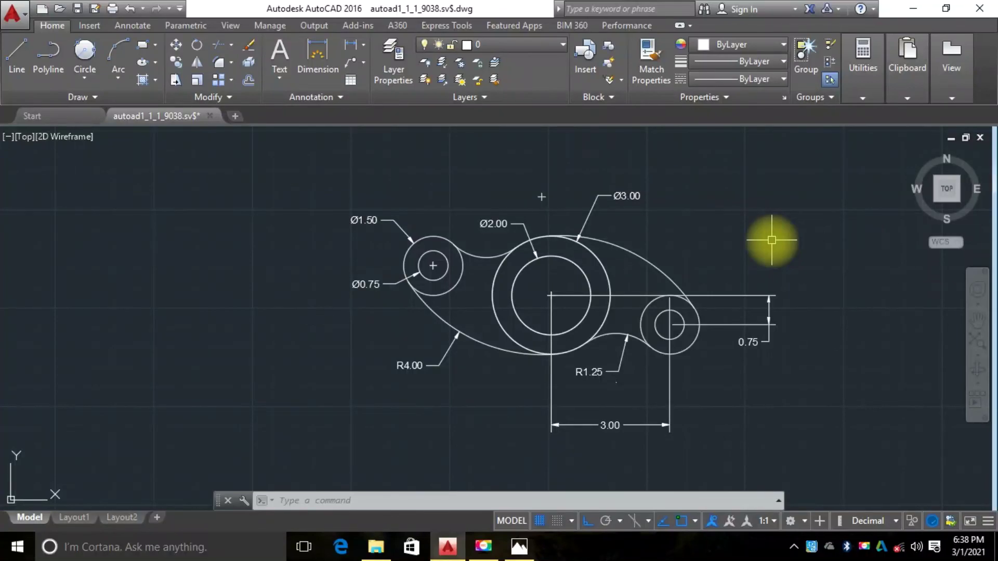
scroll(296, 238, down, 2)
scroll(338, 232, up, 4)
scroll(329, 238, down, 2)
scroll(511, 240, up, 2)
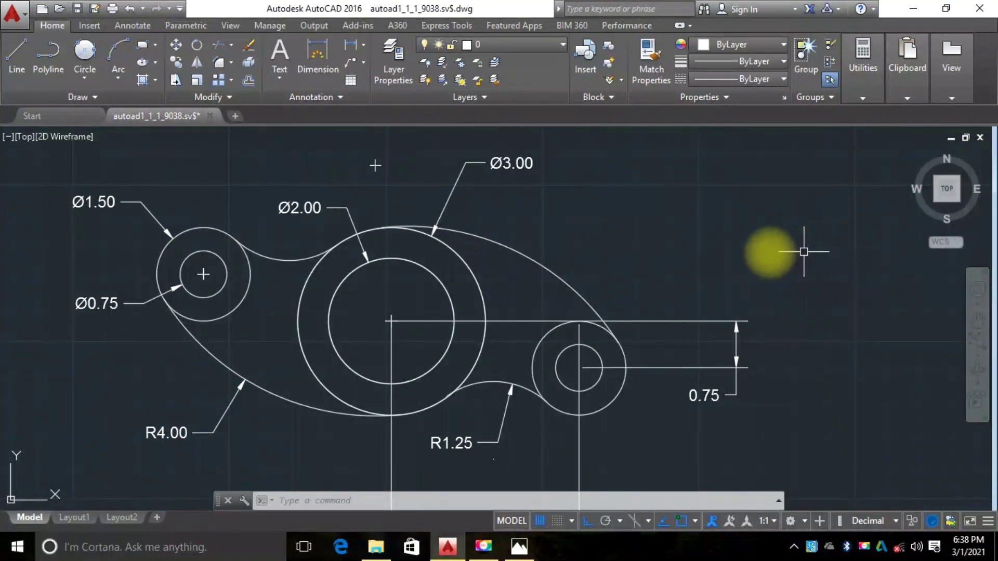
middle_drag(641, 234, 758, 238)
mouse_move(686, 238)
middle_down()
mouse_move(767, 236)
mouse_move(795, 223)
mouse_move(787, 200)
mouse_move(788, 214)
middle_up()
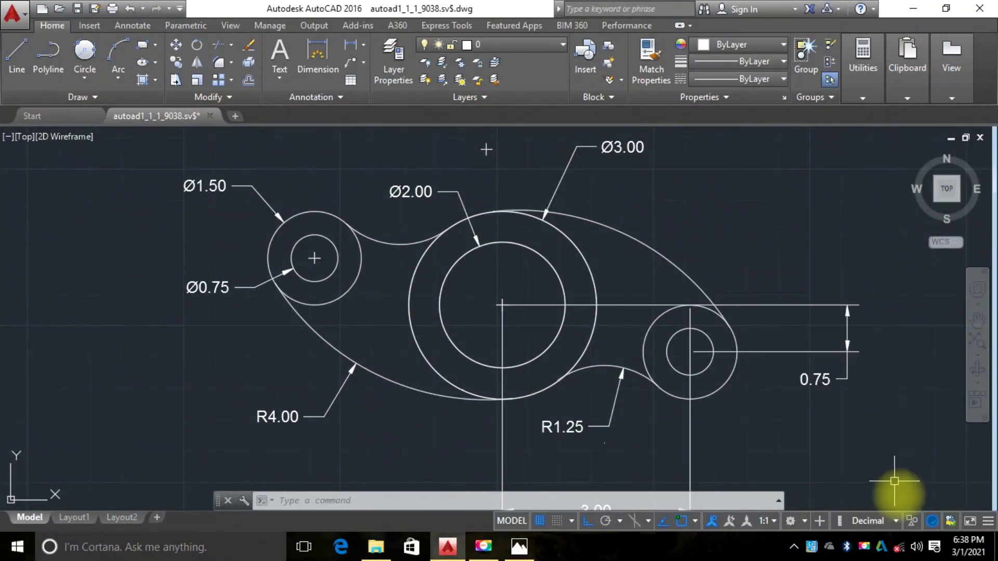